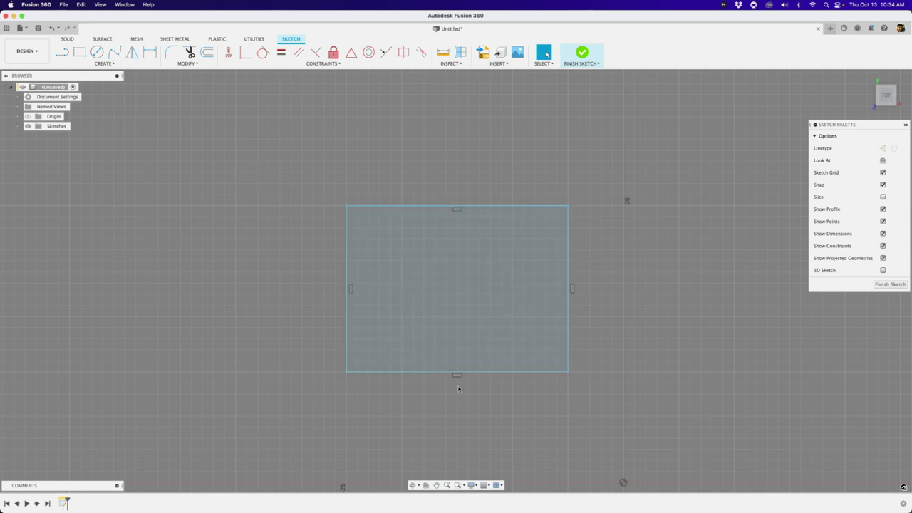
Step: Select the rectangle and drag its top-left corner and top edge until it is nearly square
{"action": "left_click", "coordinate": [427, 305]}
{"action": "scroll", "coordinate": [353, 291], "scroll_direction": "up", "scroll_amount": 5}
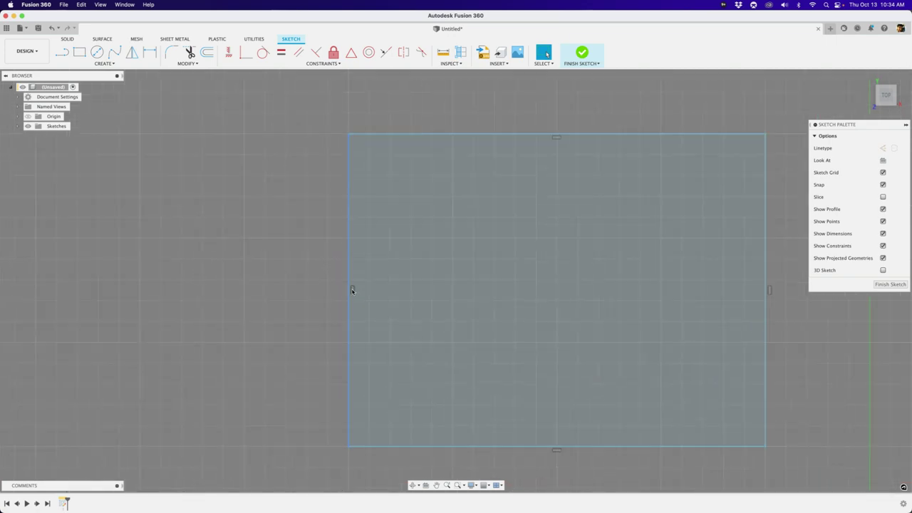
{"action": "scroll", "coordinate": [353, 292], "scroll_direction": "down", "scroll_amount": 3}
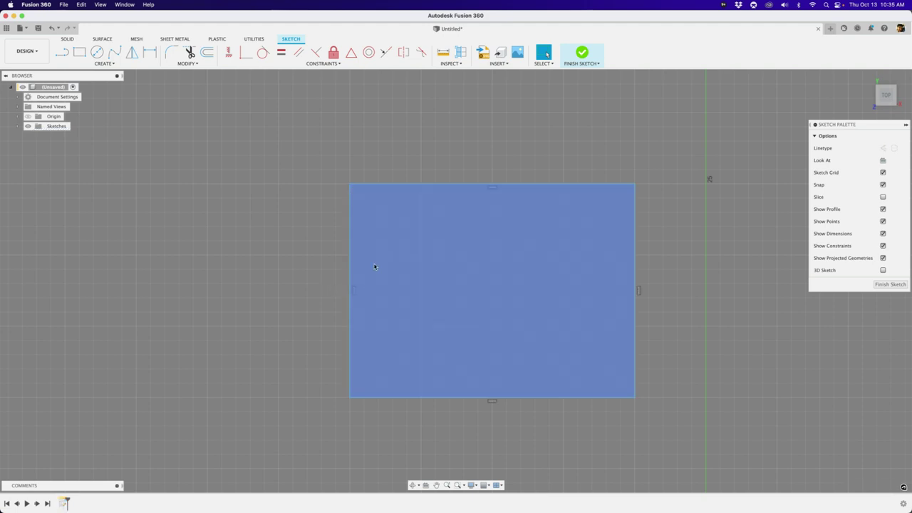
{"action": "scroll", "coordinate": [389, 221], "scroll_direction": "down", "scroll_amount": 2}
{"action": "mouse_move", "coordinate": [360, 194]}
{"action": "left_mouse_down"}
{"action": "mouse_move", "coordinate": [510, 201]}
{"action": "mouse_move", "coordinate": [401, 254]}
{"action": "mouse_move", "coordinate": [360, 195]}
{"action": "left_mouse_up"}
{"action": "scroll", "coordinate": [372, 188], "scroll_direction": "up", "scroll_amount": 3}
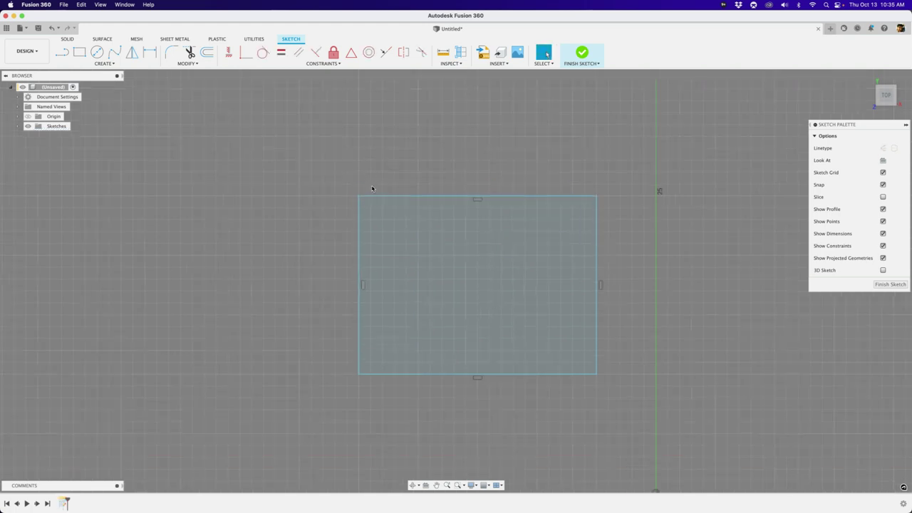
{"action": "scroll", "coordinate": [376, 191], "scroll_direction": "down", "scroll_amount": 1}
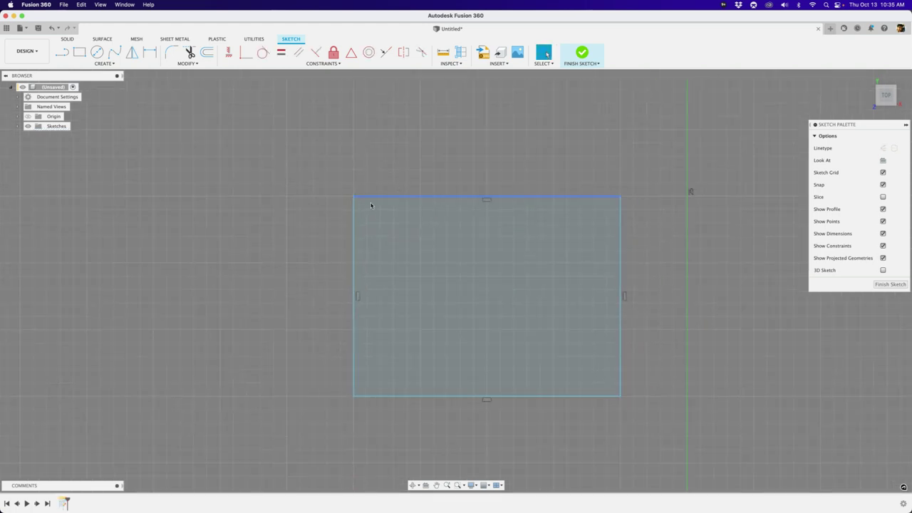
{"action": "left_click", "coordinate": [409, 206]}
{"action": "mouse_move", "coordinate": [418, 198]}
{"action": "left_mouse_down"}
{"action": "mouse_move", "coordinate": [425, 198]}
{"action": "mouse_move", "coordinate": [426, 143]}
{"action": "mouse_move", "coordinate": [433, 218]}
{"action": "mouse_move", "coordinate": [436, 190]}
{"action": "left_mouse_up"}
{"action": "left_click_drag", "start_coordinate": [435, 231], "coordinate": [457, 241]}
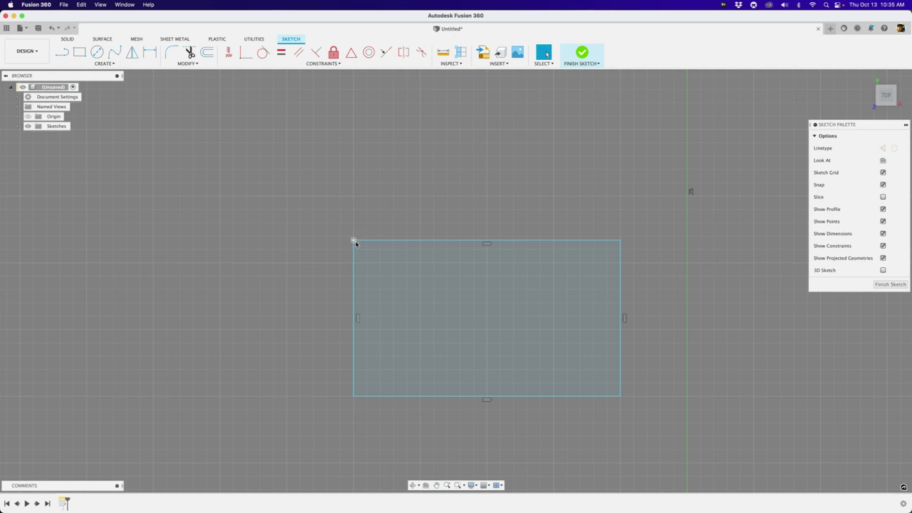
{"action": "left_click_drag", "start_coordinate": [354, 242], "coordinate": [420, 196]}
Step: Shrink the square from its bottom-left and bottom-right corners down to a small square
{"action": "left_click_drag", "start_coordinate": [420, 397], "coordinate": [487, 329]}
{"action": "left_click_drag", "start_coordinate": [617, 331], "coordinate": [606, 316]}
{"action": "left_click", "coordinate": [443, 263]}
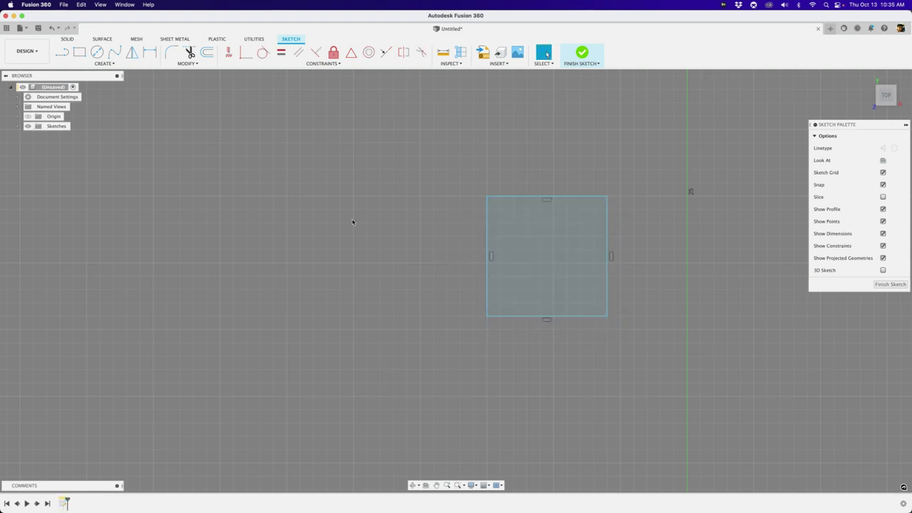
{"action": "scroll", "coordinate": [511, 211], "scroll_direction": "up", "scroll_amount": 3}
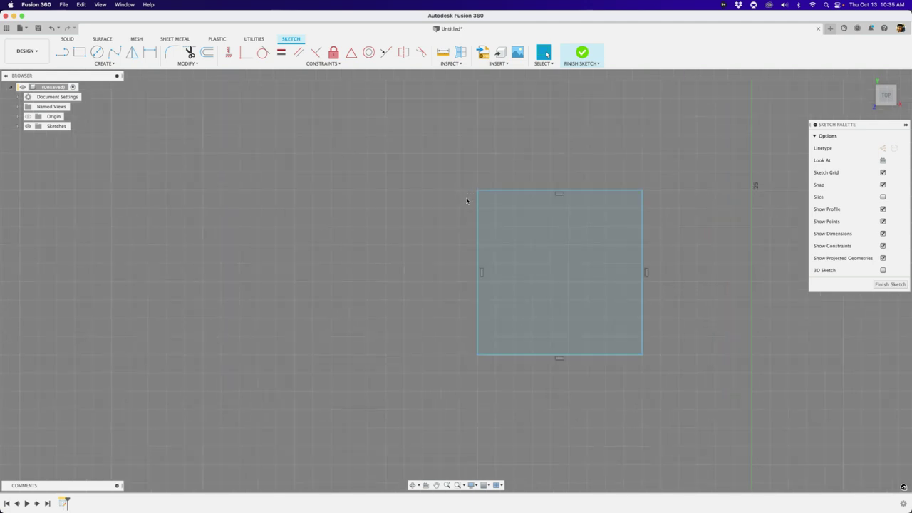
{"action": "left_click_drag", "start_coordinate": [477, 191], "coordinate": [626, 340]}
{"action": "scroll", "coordinate": [643, 362], "scroll_direction": "up", "scroll_amount": 4}
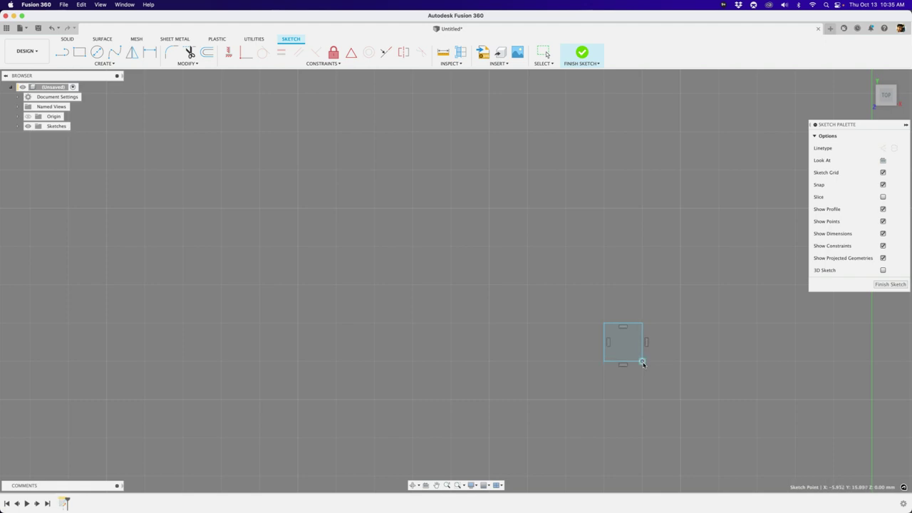
Step: Pull the small square's top-left corner outward to enlarge it, then test-drag its 14.00 mm top edge
{"action": "left_click", "coordinate": [604, 342]}
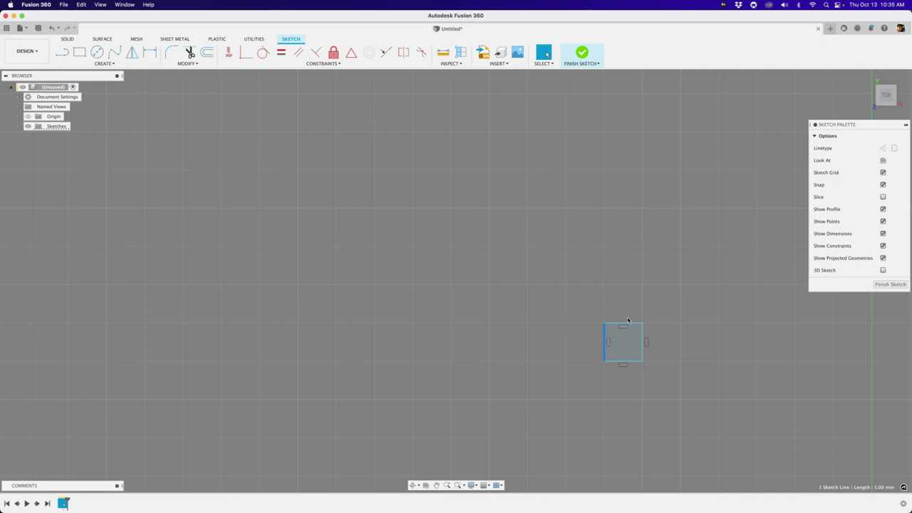
{"action": "scroll", "coordinate": [563, 318], "scroll_direction": "down", "scroll_amount": 4}
{"action": "key", "text": "super+z"}
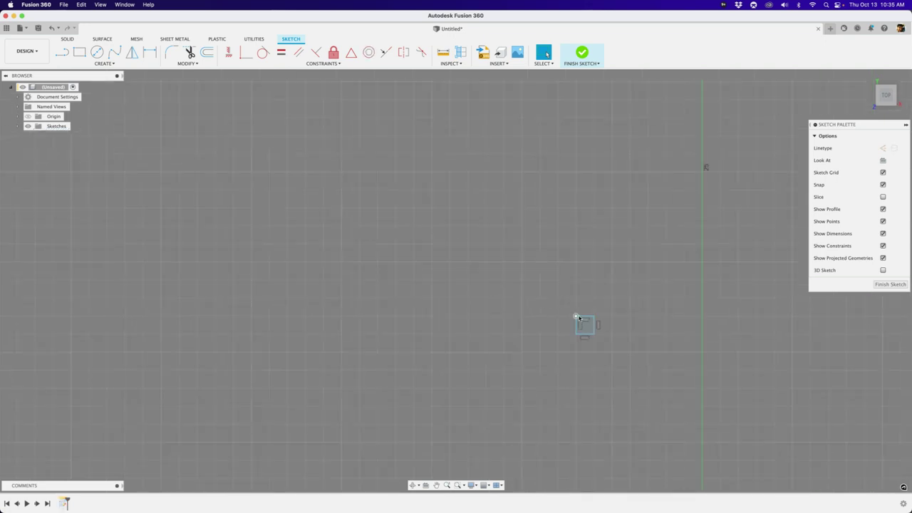
{"action": "mouse_move", "coordinate": [360, 178]}
{"action": "left_mouse_down"}
{"action": "mouse_move", "coordinate": [335, 167]}
{"action": "mouse_move", "coordinate": [341, 172]}
{"action": "left_mouse_up"}
{"action": "left_click", "coordinate": [384, 136]}
{"action": "scroll", "coordinate": [385, 140], "scroll_direction": "down", "scroll_amount": 4}
{"action": "scroll", "coordinate": [407, 187], "scroll_direction": "up", "scroll_amount": 3}
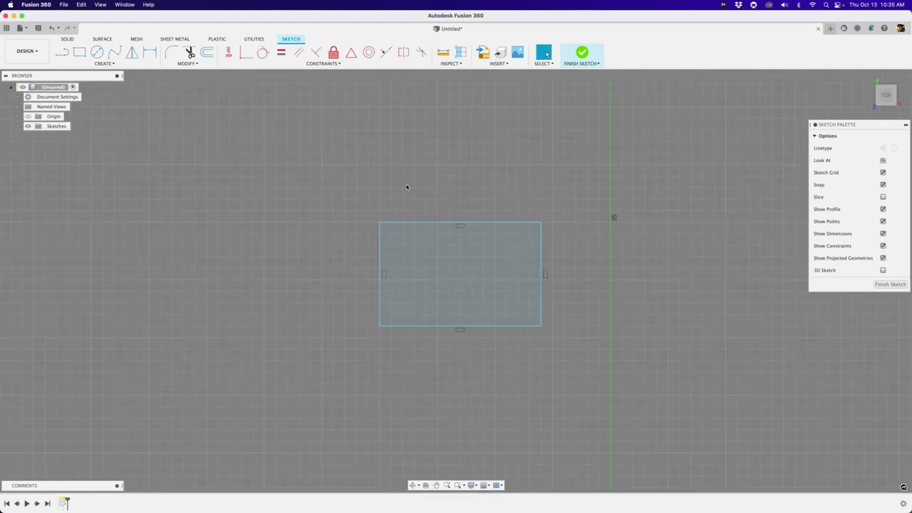
{"action": "scroll", "coordinate": [445, 197], "scroll_direction": "down", "scroll_amount": 2}
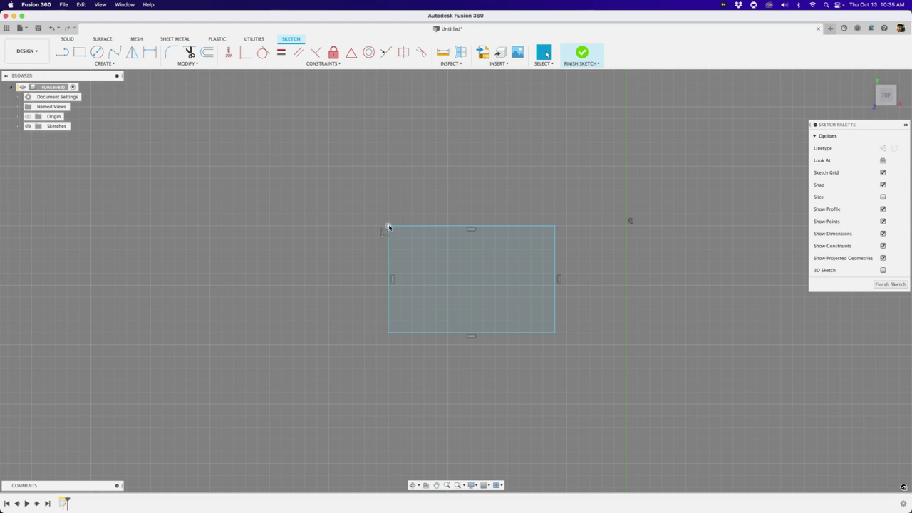
{"action": "scroll", "coordinate": [389, 229], "scroll_direction": "up", "scroll_amount": 4}
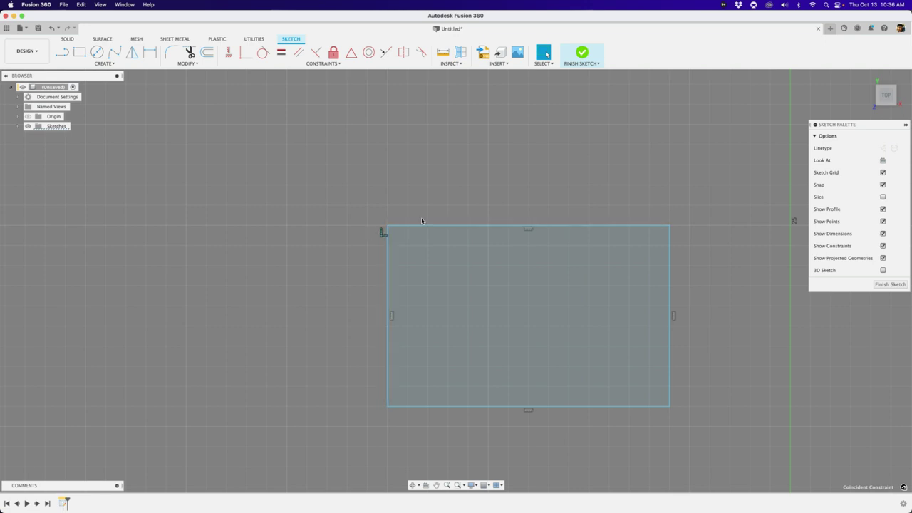
{"action": "mouse_move", "coordinate": [430, 225]}
{"action": "left_mouse_down"}
{"action": "mouse_move", "coordinate": [428, 156]}
{"action": "mouse_move", "coordinate": [427, 242]}
{"action": "mouse_move", "coordinate": [387, 225]}
{"action": "left_mouse_up"}
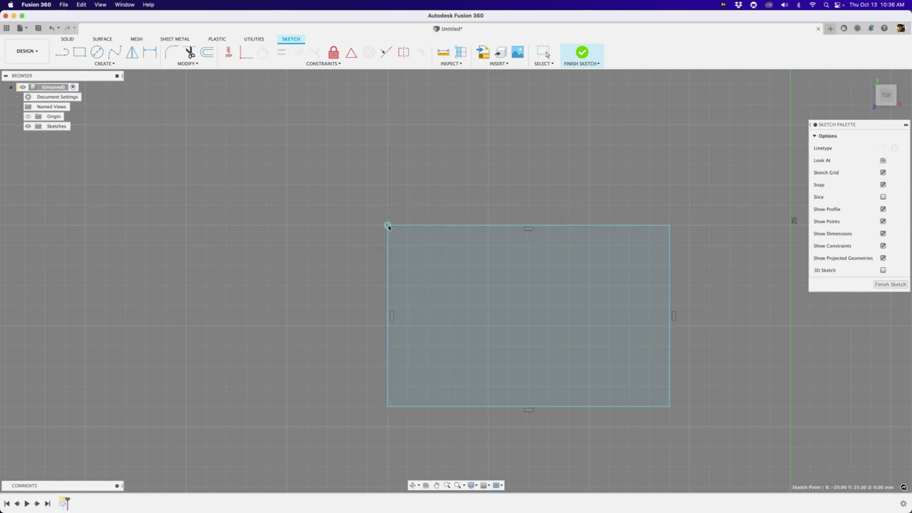
Step: Pull the left, top and bottom edges away from the corners to break the rectangle apart
{"action": "left_click", "coordinate": [425, 215]}
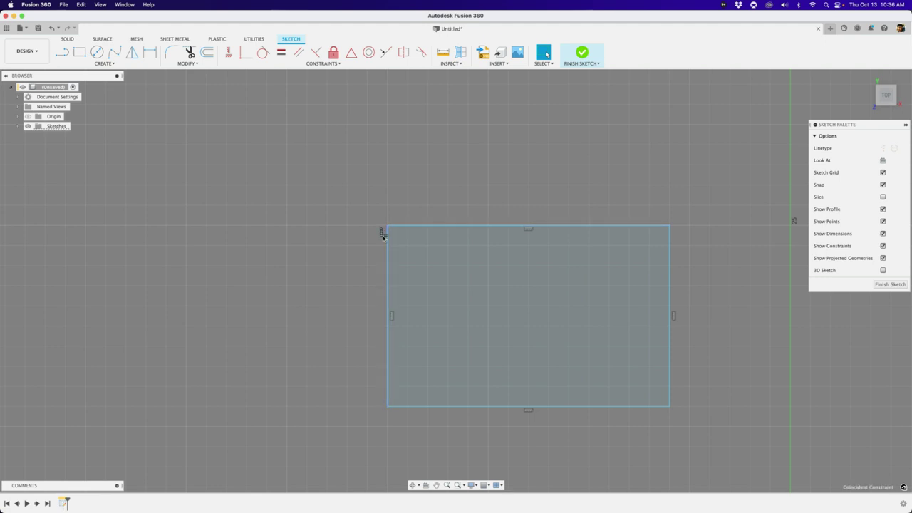
{"action": "left_click", "coordinate": [383, 236]}
{"action": "key", "text": "Delete"}
{"action": "left_click_drag", "start_coordinate": [387, 242], "coordinate": [350, 246]}
{"action": "left_click_drag", "start_coordinate": [413, 228], "coordinate": [434, 206]}
{"action": "left_click", "coordinate": [670, 207]}
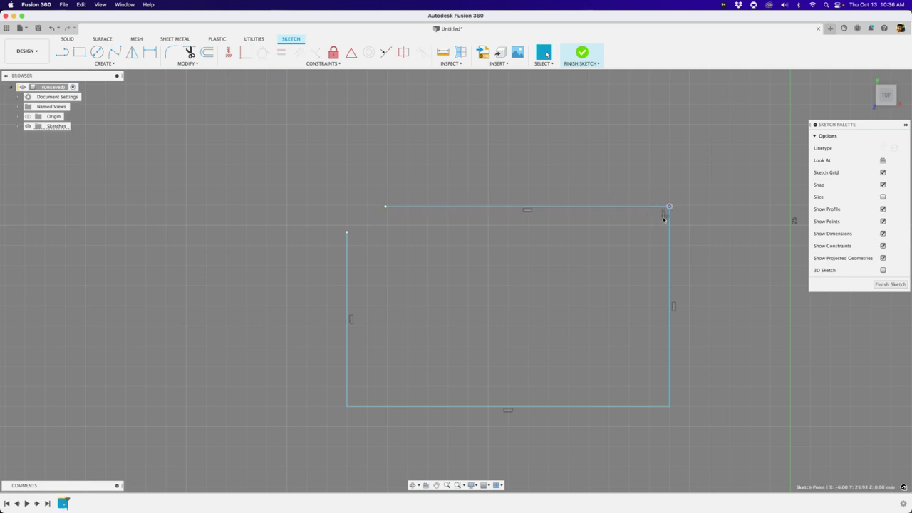
{"action": "left_click", "coordinate": [669, 407]}
{"action": "left_click", "coordinate": [664, 416]}
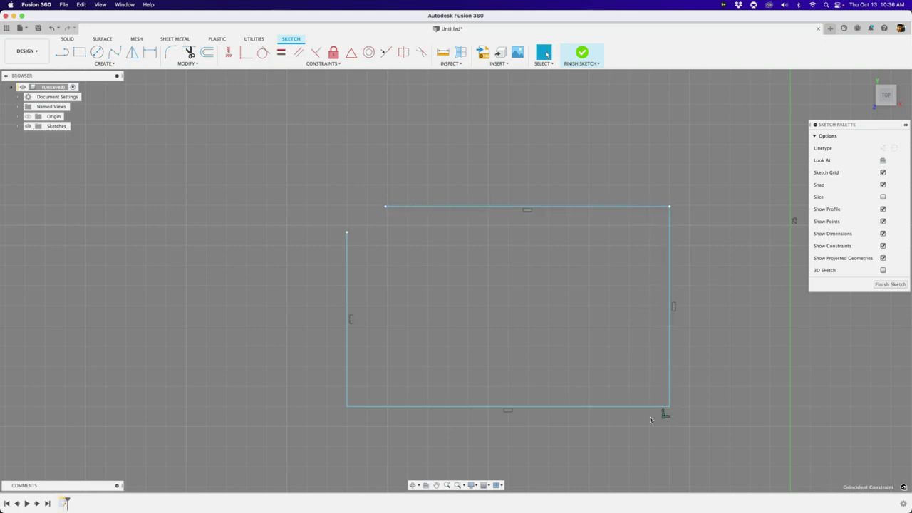
{"action": "left_click", "coordinate": [346, 407]}
{"action": "left_click", "coordinate": [342, 415]}
{"action": "left_click_drag", "start_coordinate": [585, 205], "coordinate": [545, 171]}
{"action": "left_click_drag", "start_coordinate": [595, 406], "coordinate": [549, 359]}
{"action": "left_click", "coordinate": [450, 350]}
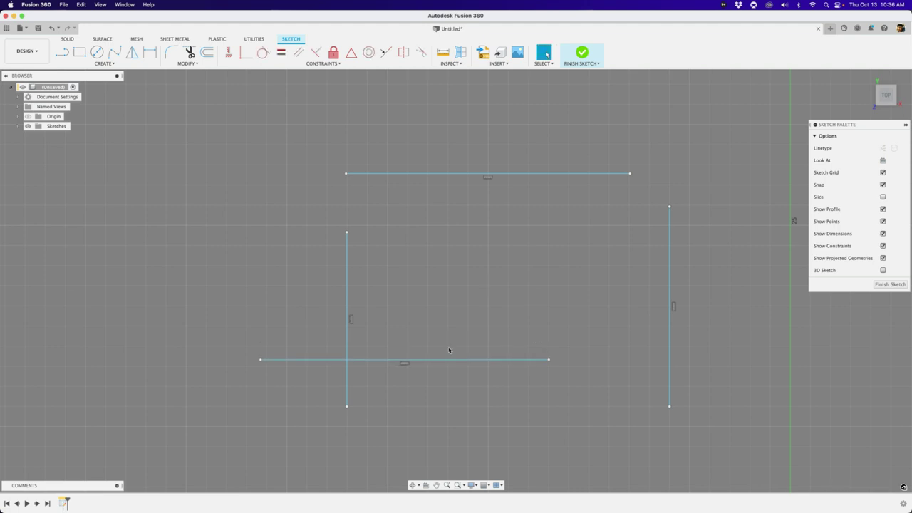
Step: Delete the horizontal and vertical constraints from all four lines
{"action": "left_click", "coordinate": [405, 365]}
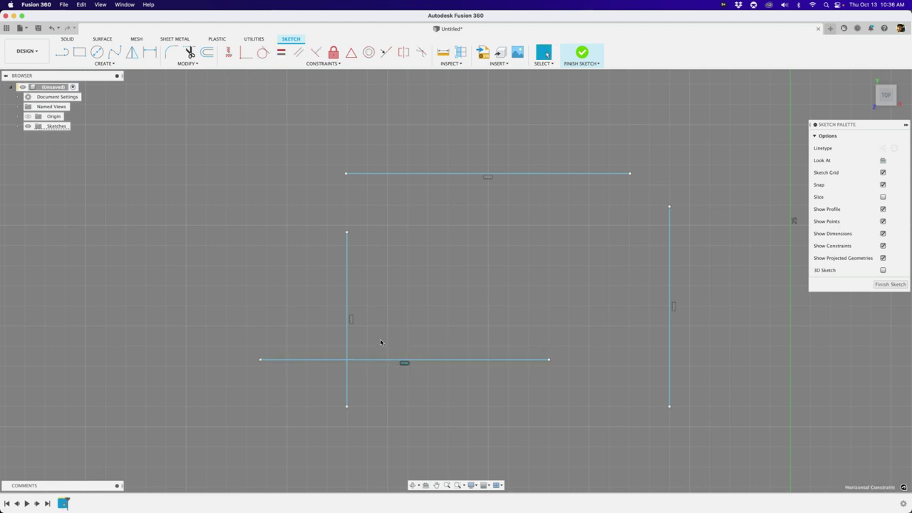
{"action": "left_click", "coordinate": [351, 318]}
{"action": "key", "text": "Delete"}
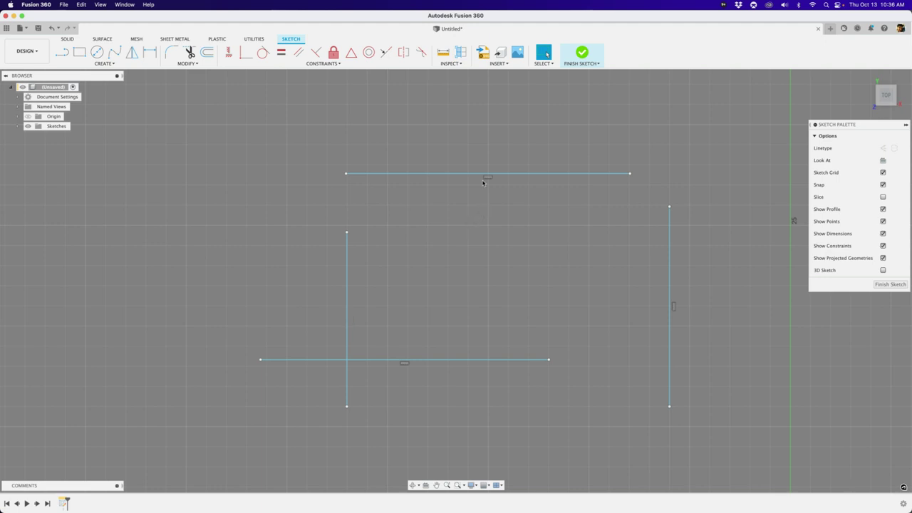
{"action": "left_click", "coordinate": [488, 178]}
{"action": "key", "text": "Delete"}
{"action": "left_click", "coordinate": [404, 364]}
{"action": "key", "text": "Delete"}
{"action": "left_click", "coordinate": [674, 306]}
{"action": "key", "text": "Delete"}
Step: Drag the loose lines into two slanted lines plus a crossing horizontal and vertical line
{"action": "left_click_drag", "start_coordinate": [670, 406], "coordinate": [560, 440]}
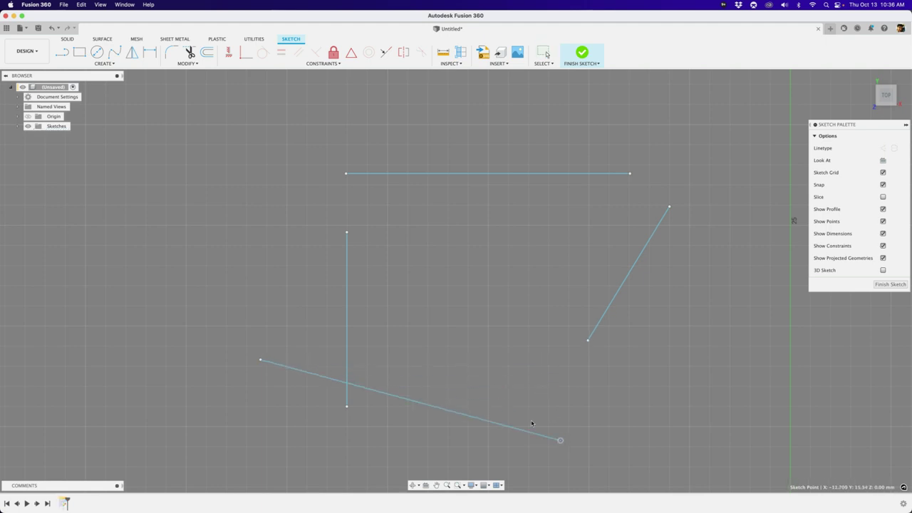
{"action": "left_click_drag", "start_coordinate": [261, 360], "coordinate": [431, 297]}
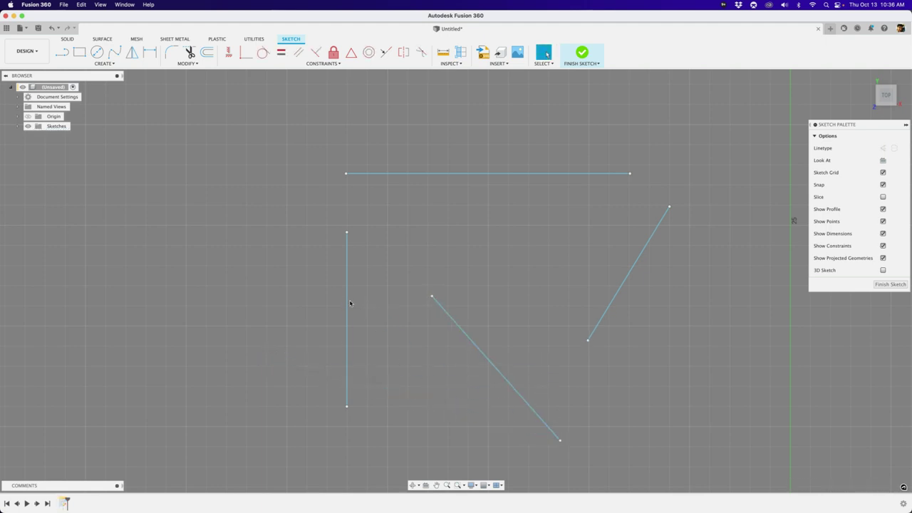
{"action": "left_click_drag", "start_coordinate": [350, 304], "coordinate": [500, 336]}
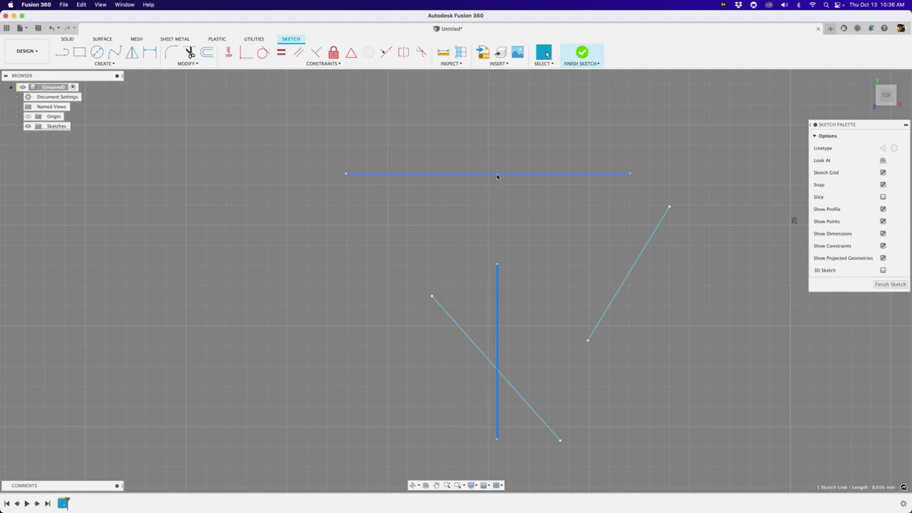
{"action": "left_click_drag", "start_coordinate": [498, 177], "coordinate": [492, 362]}
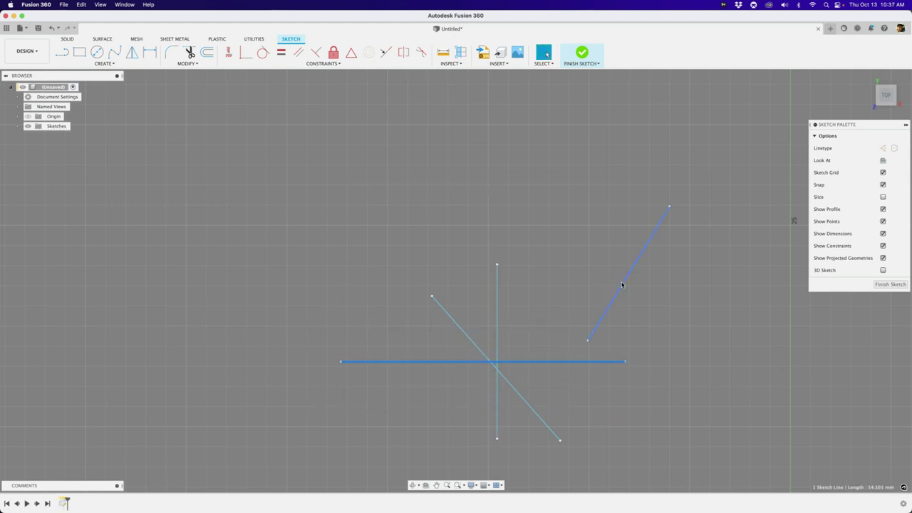
{"action": "left_click_drag", "start_coordinate": [621, 284], "coordinate": [396, 259]}
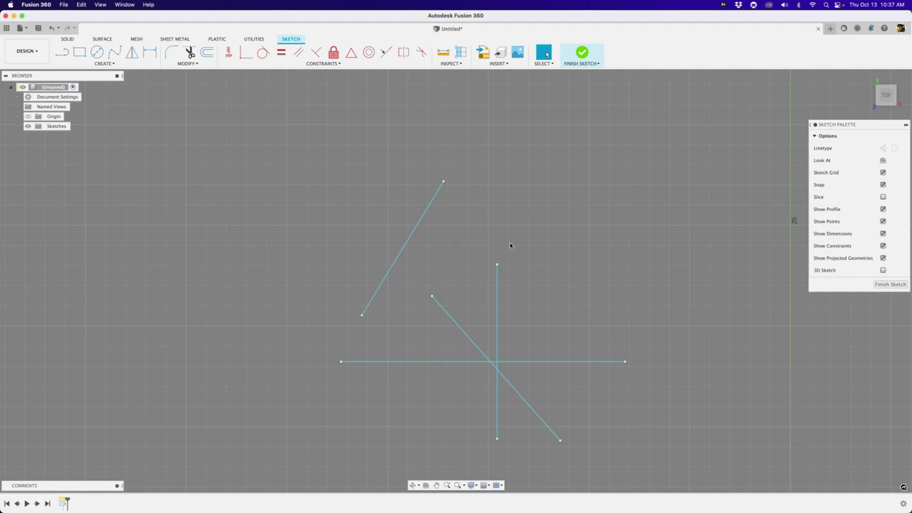
{"action": "scroll", "coordinate": [525, 337], "scroll_direction": "up", "scroll_amount": 5}
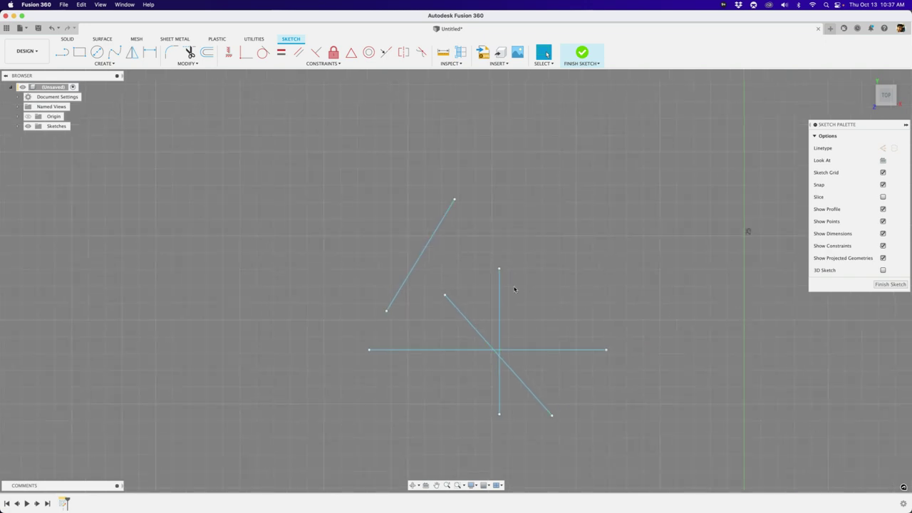
{"action": "scroll", "coordinate": [491, 254], "scroll_direction": "down", "scroll_amount": 2}
{"action": "key", "text": "s"}
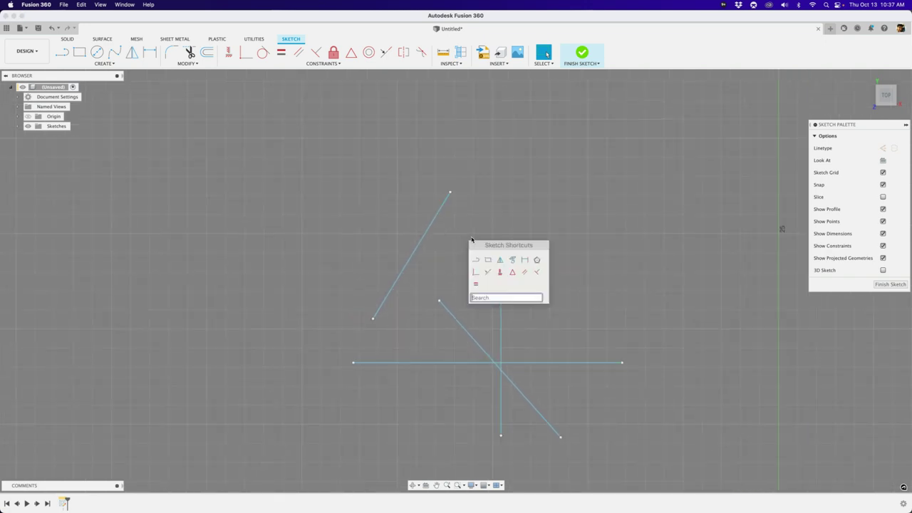
{"action": "left_click", "coordinate": [477, 274]}
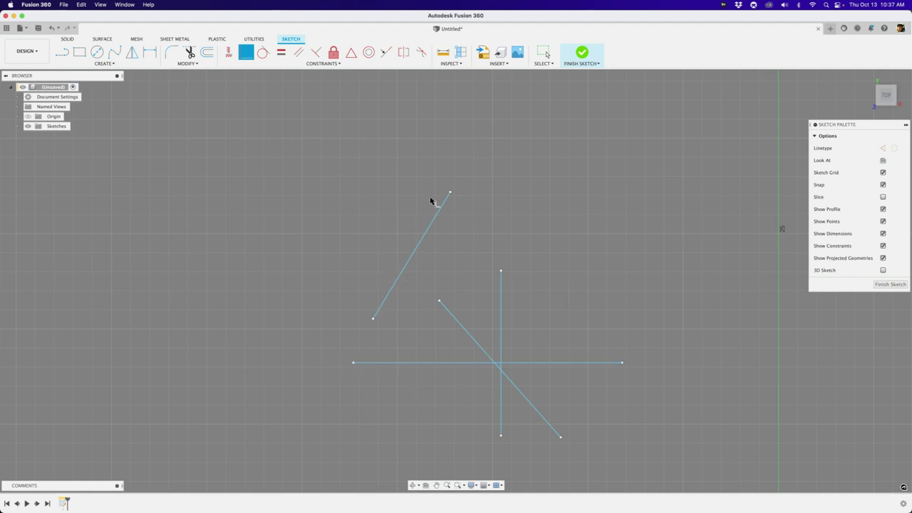
{"action": "scroll", "coordinate": [453, 191], "scroll_direction": "up", "scroll_amount": 2}
{"action": "left_click", "coordinate": [450, 191]}
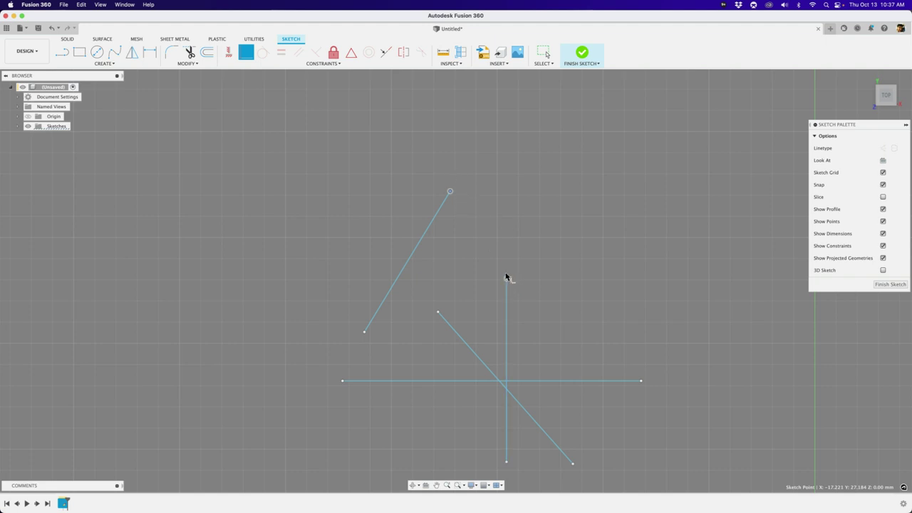
{"action": "left_click", "coordinate": [506, 280]}
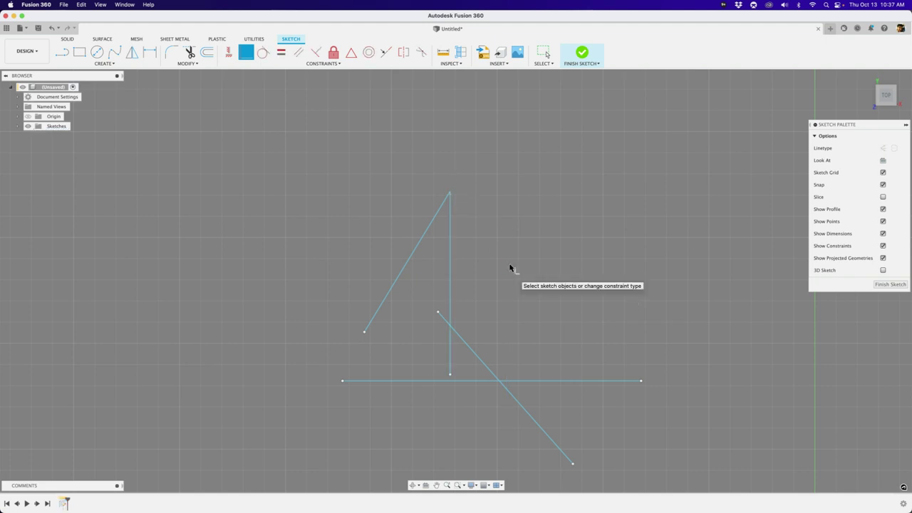
{"action": "key", "text": "Escape"}
{"action": "key", "text": "super+z"}
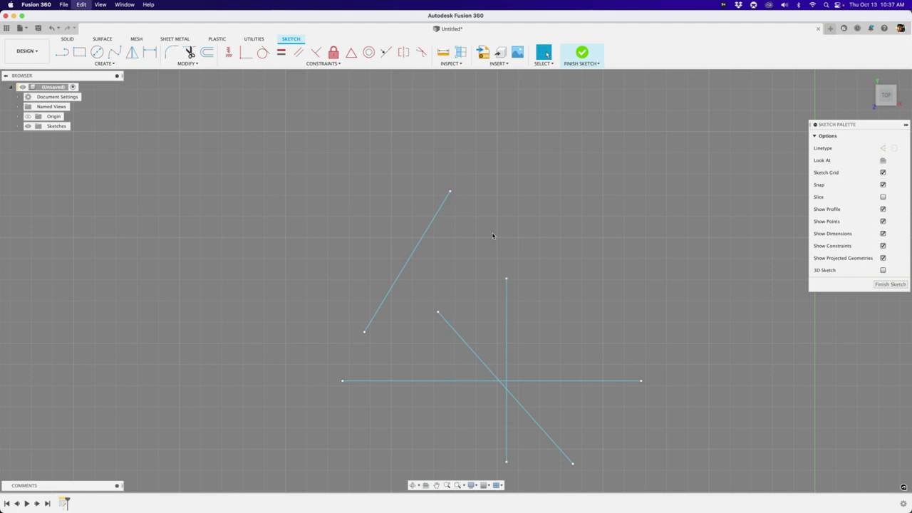
{"action": "key", "text": "s"}
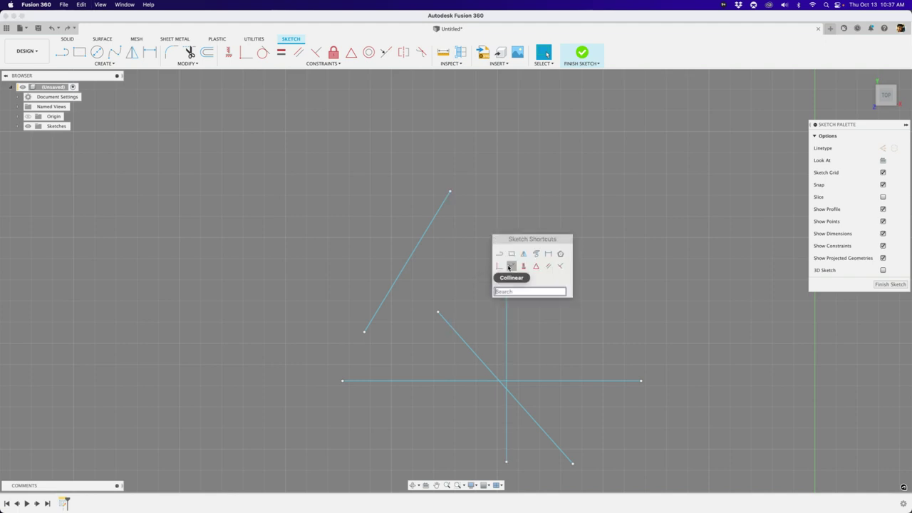
{"action": "left_click", "coordinate": [504, 266]}
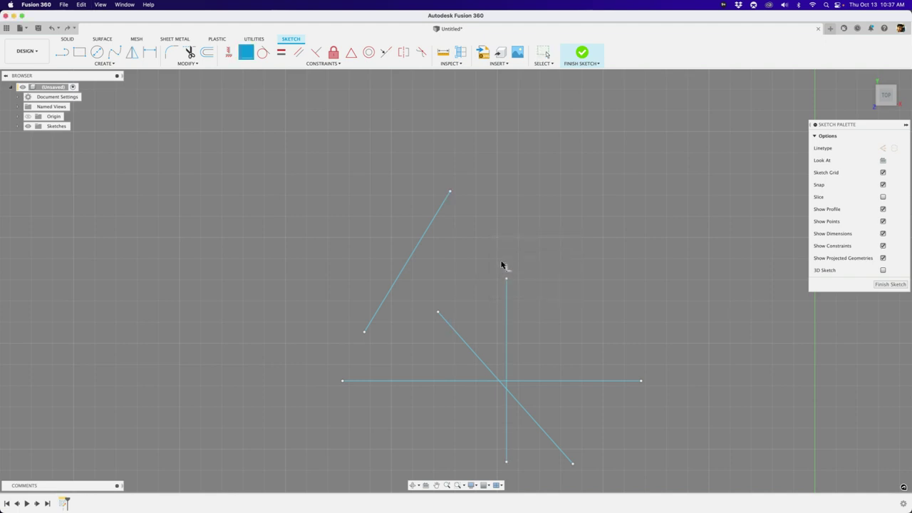
{"action": "left_click", "coordinate": [449, 191]}
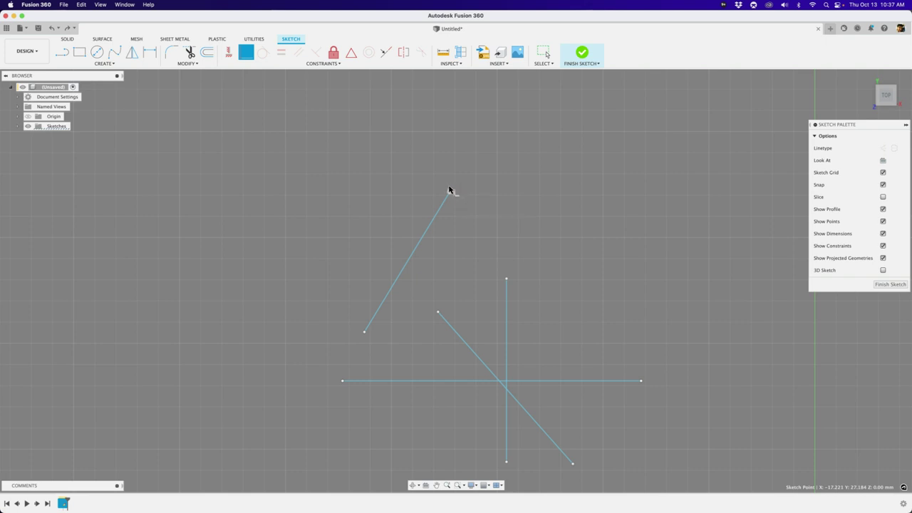
{"action": "left_click", "coordinate": [506, 277]}
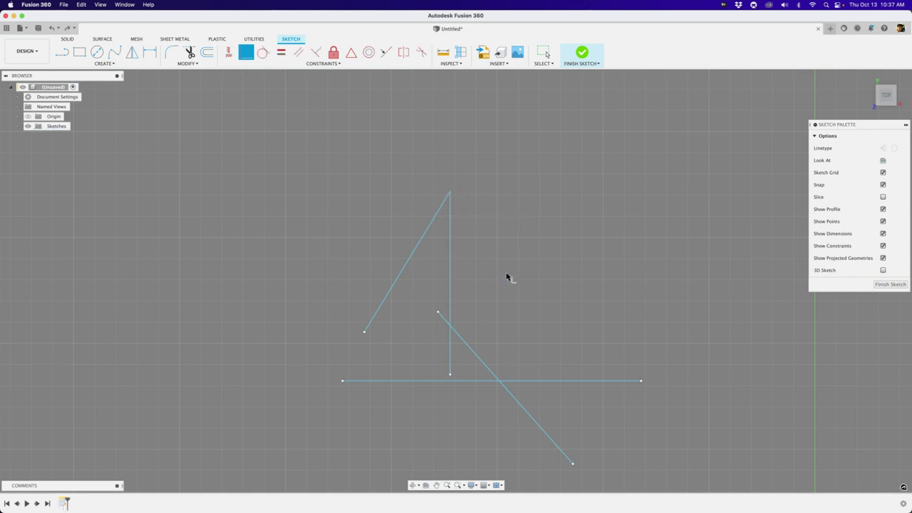
{"action": "key", "text": "Escape"}
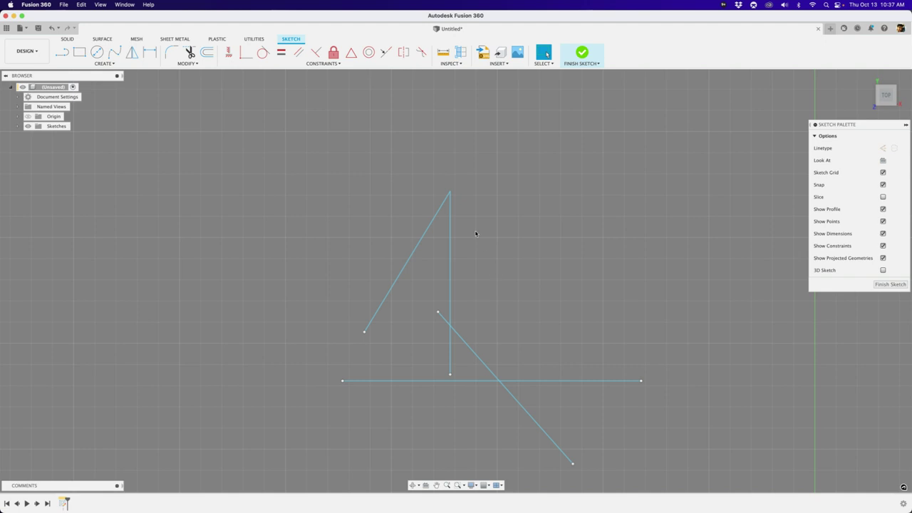
{"action": "key", "text": "super+z"}
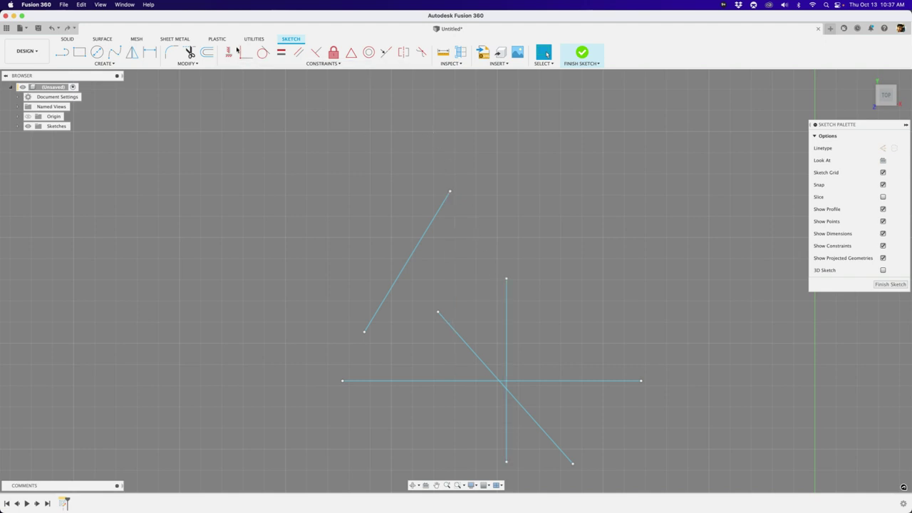
{"action": "left_click", "coordinate": [244, 52]}
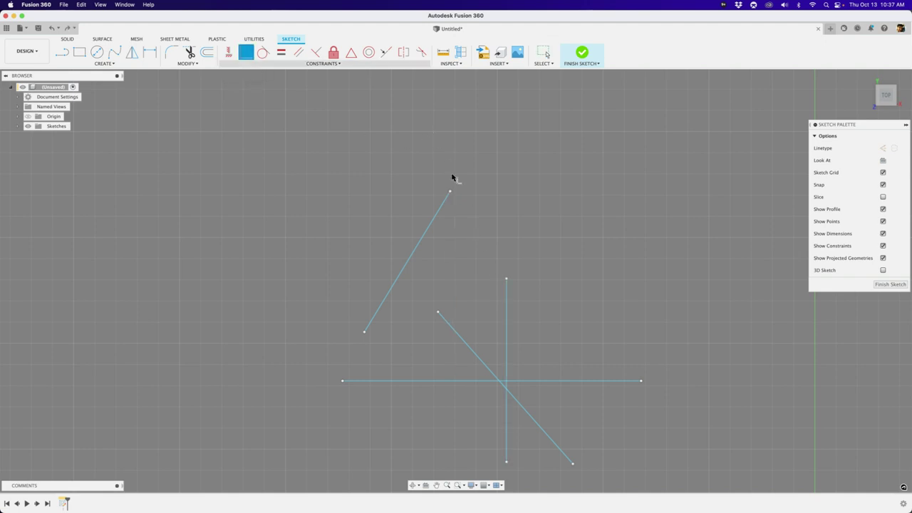
{"action": "left_click", "coordinate": [507, 283]}
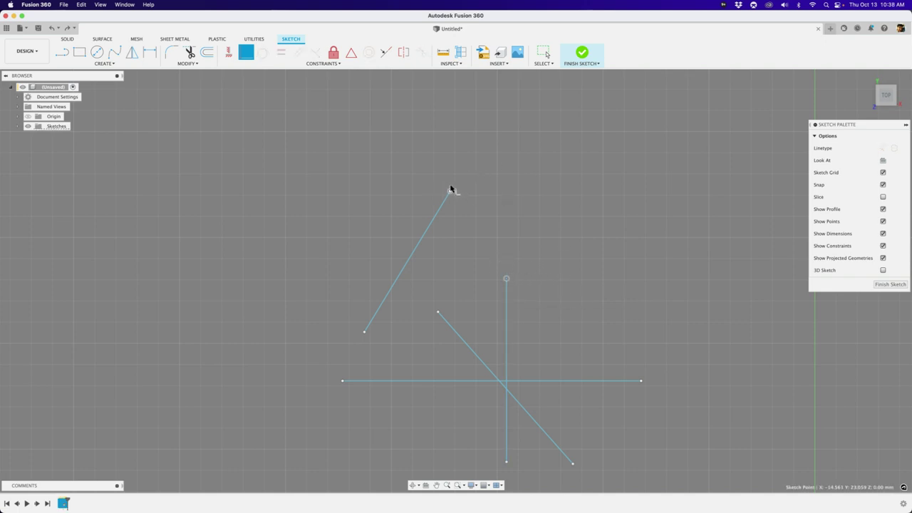
Step: Join the slanted line's end to the vertical line's top and move both lines up and right
{"action": "left_click_drag", "start_coordinate": [450, 189], "coordinate": [506, 279]}
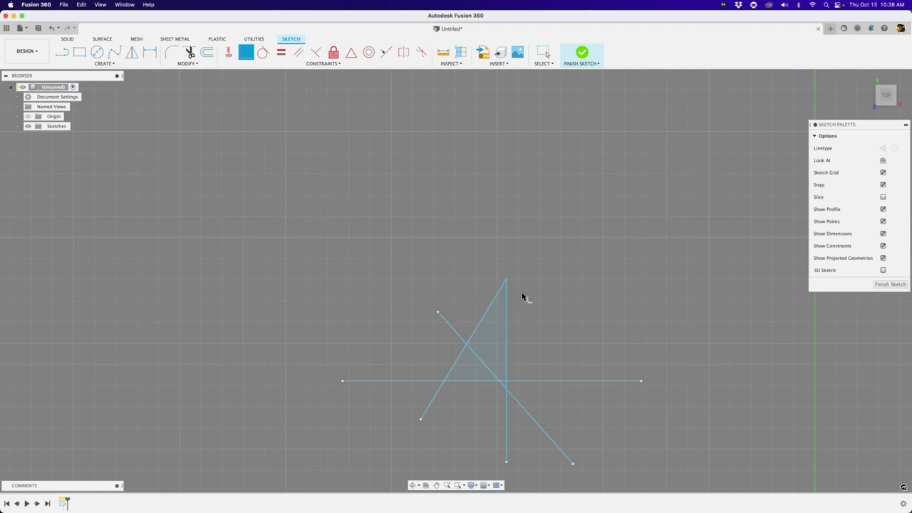
{"action": "key", "text": "Escape"}
{"action": "scroll", "coordinate": [506, 295], "scroll_direction": "up", "scroll_amount": 1}
{"action": "scroll", "coordinate": [506, 287], "scroll_direction": "down", "scroll_amount": 2}
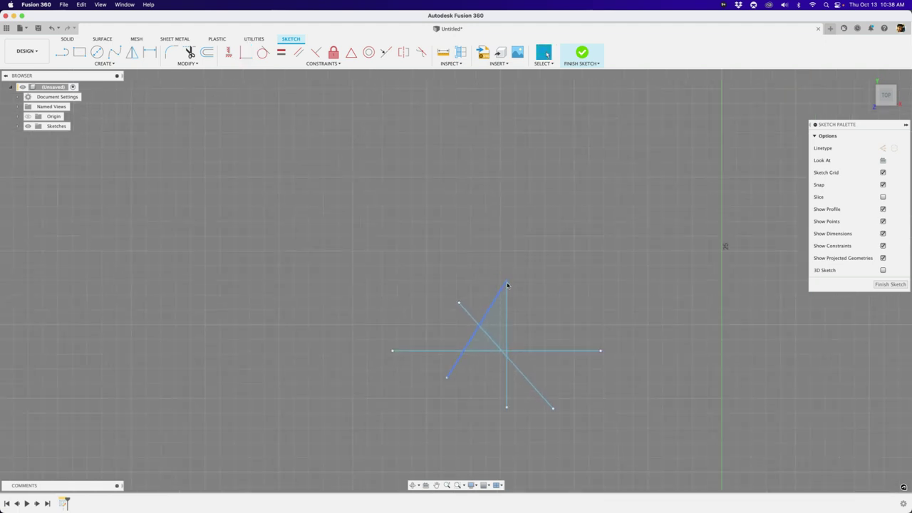
{"action": "left_click", "coordinate": [507, 324]}
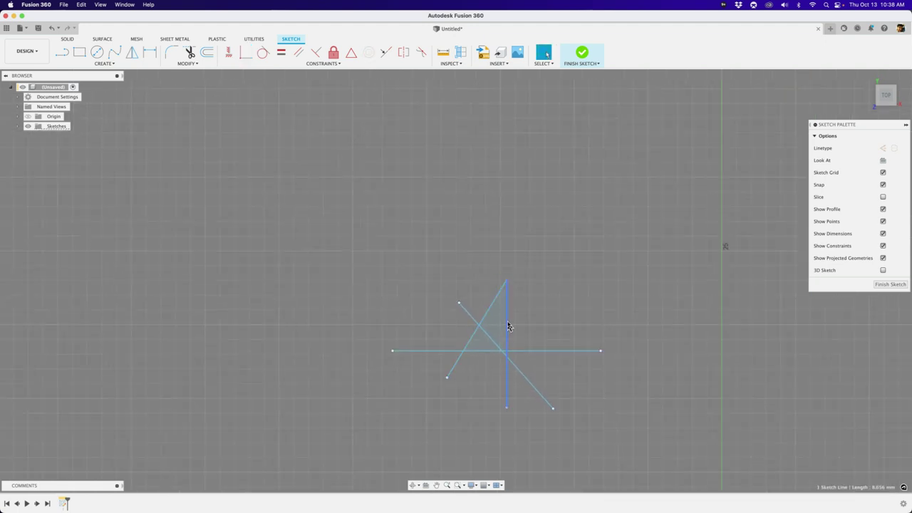
{"action": "left_click", "coordinate": [502, 288]}
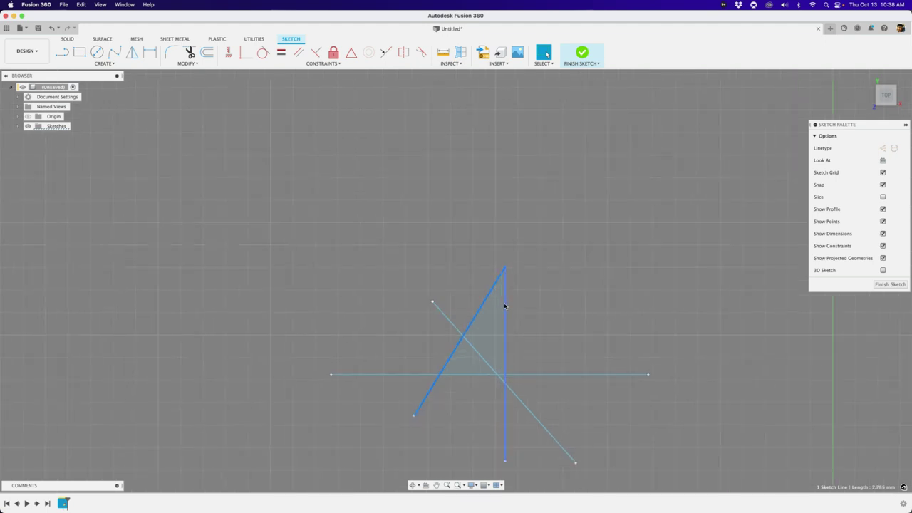
{"action": "left_click", "coordinate": [507, 307], "text": "shift"}
{"action": "mouse_move", "coordinate": [506, 313]}
{"action": "left_mouse_down"}
{"action": "mouse_move", "coordinate": [552, 246]}
{"action": "mouse_move", "coordinate": [610, 236]}
{"action": "left_mouse_up"}
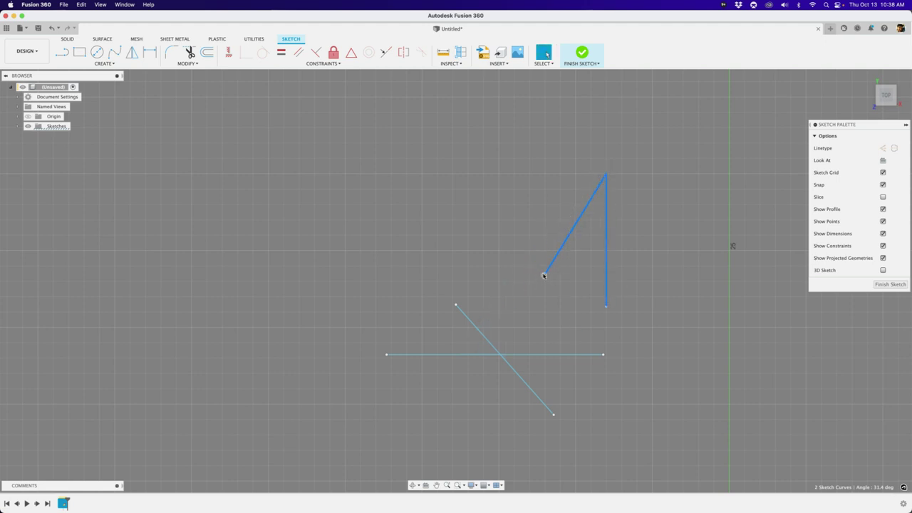
{"action": "mouse_move", "coordinate": [569, 236]}
{"action": "left_mouse_down"}
{"action": "mouse_move", "coordinate": [491, 236]}
{"action": "mouse_move", "coordinate": [537, 269]}
{"action": "mouse_move", "coordinate": [641, 202]}
{"action": "mouse_move", "coordinate": [589, 235]}
{"action": "left_mouse_up"}
{"action": "left_click", "coordinate": [536, 211]}
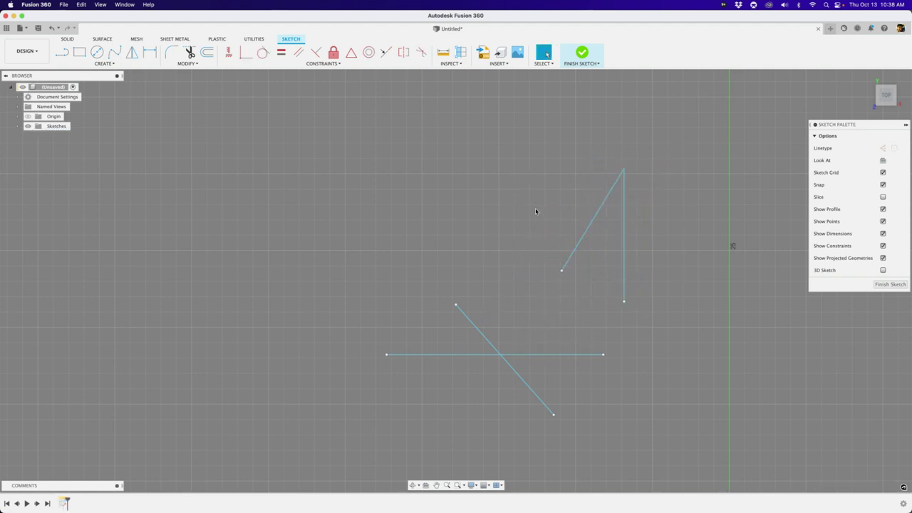
Step: Swing the slanted line level as the top edge and attach the long diagonal at its left end
{"action": "left_click_drag", "start_coordinate": [560, 272], "coordinate": [461, 177]}
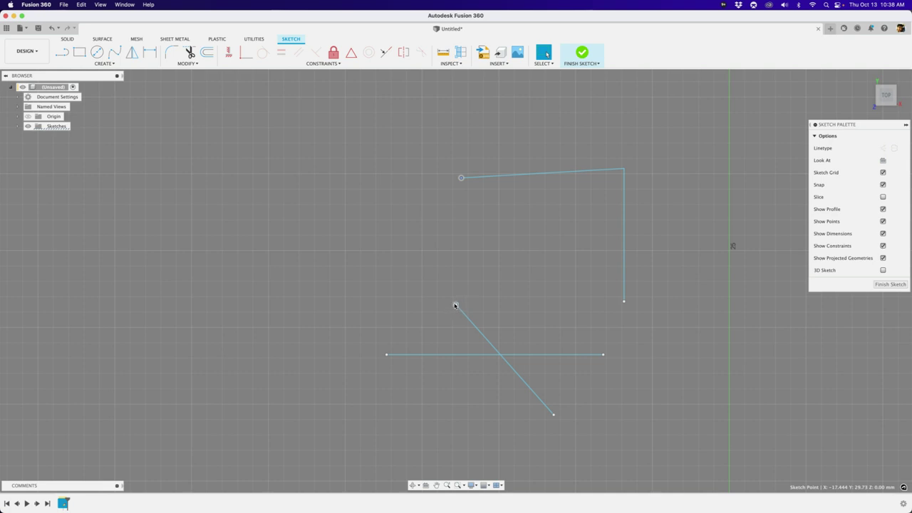
{"action": "left_click_drag", "start_coordinate": [455, 305], "coordinate": [461, 178]}
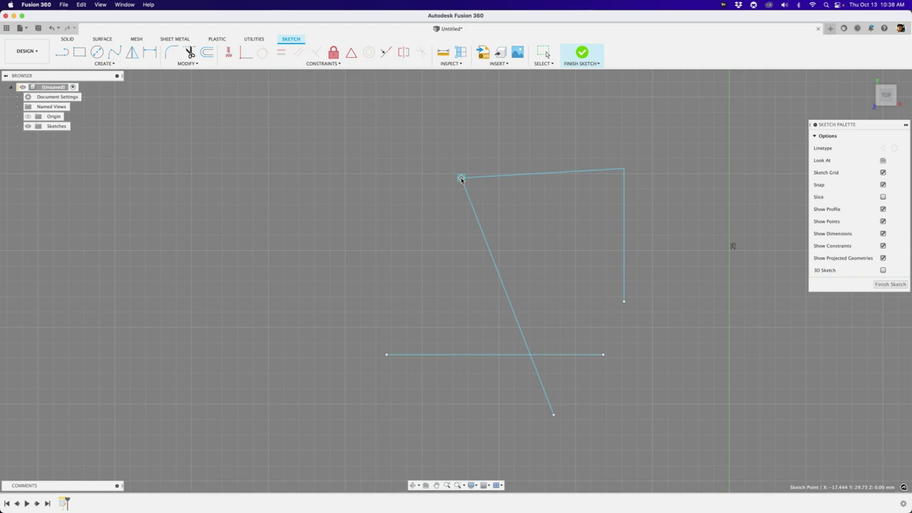
{"action": "left_click", "coordinate": [462, 183]}
{"action": "left_click", "coordinate": [461, 179]}
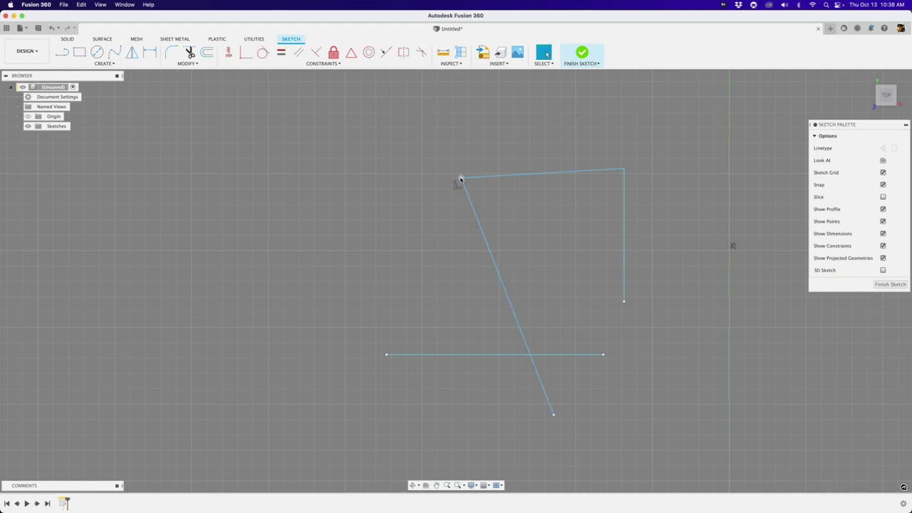
{"action": "left_click_drag", "start_coordinate": [460, 178], "coordinate": [399, 134]}
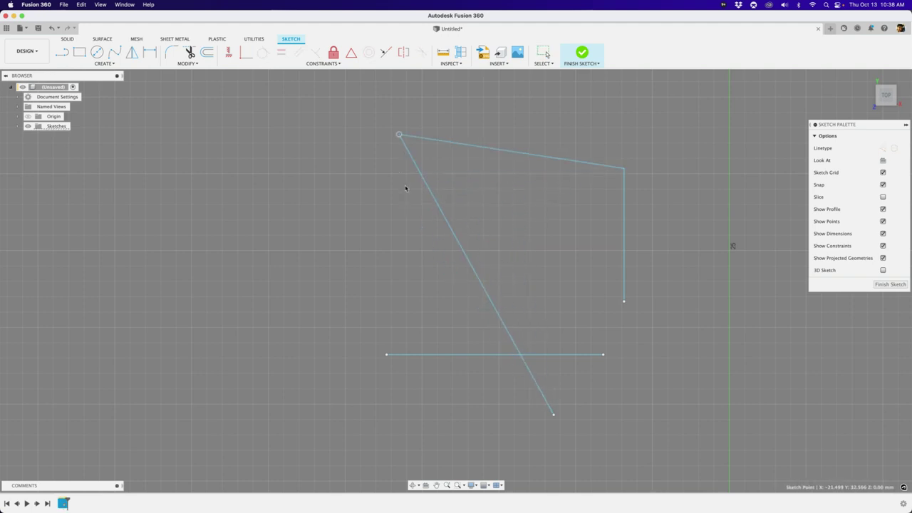
{"action": "left_click_drag", "start_coordinate": [405, 188], "coordinate": [388, 168]}
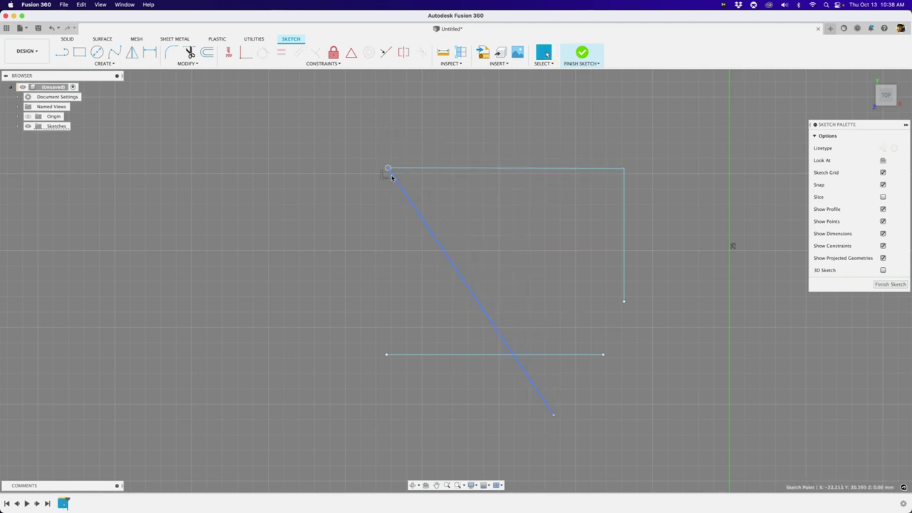
Step: Try a Collinear constraint between the bottom line and top edge, then undo it
{"action": "key", "text": "s"}
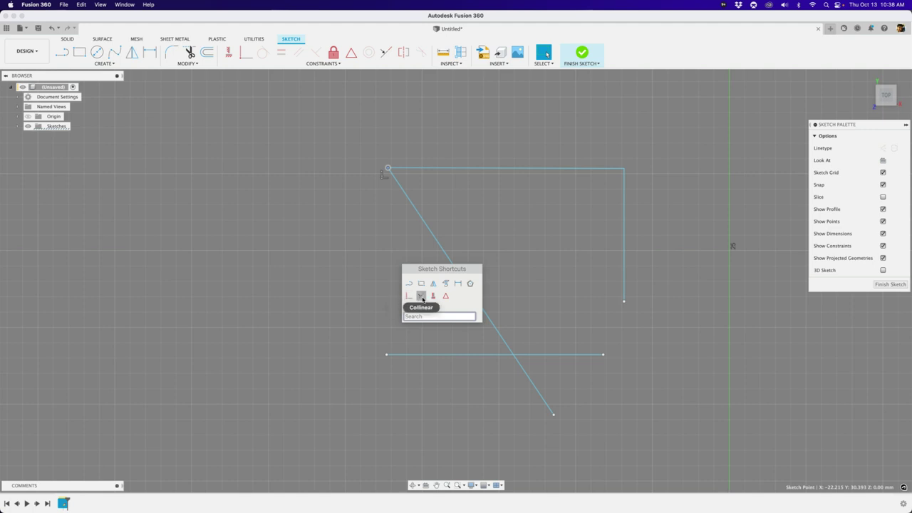
{"action": "left_click", "coordinate": [409, 297]}
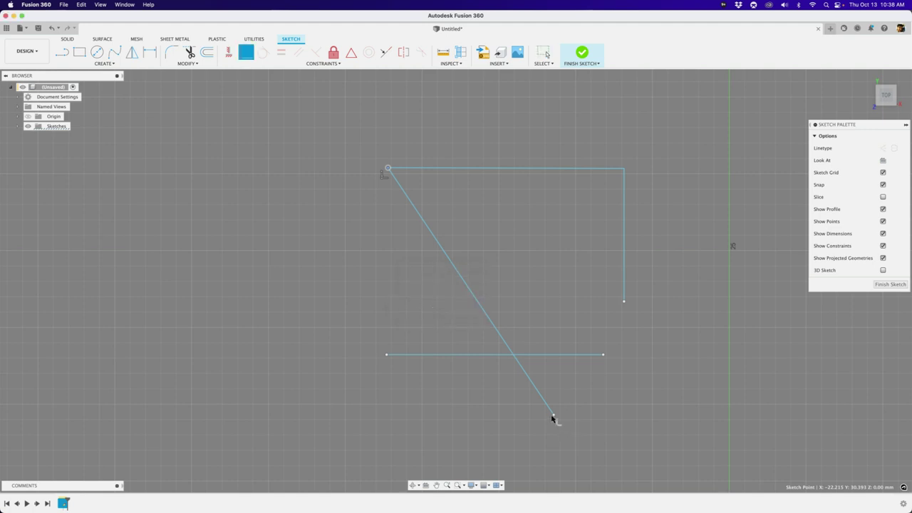
{"action": "left_click", "coordinate": [386, 353]}
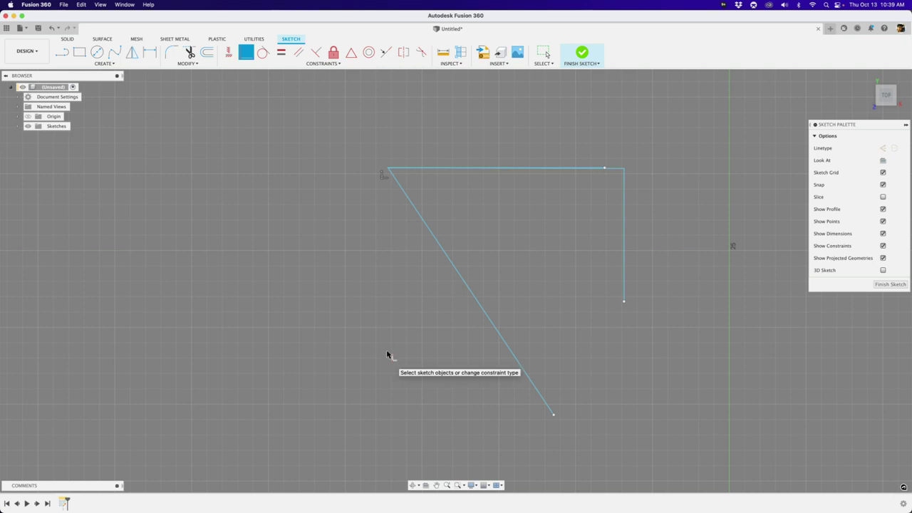
{"action": "key", "text": "Escape"}
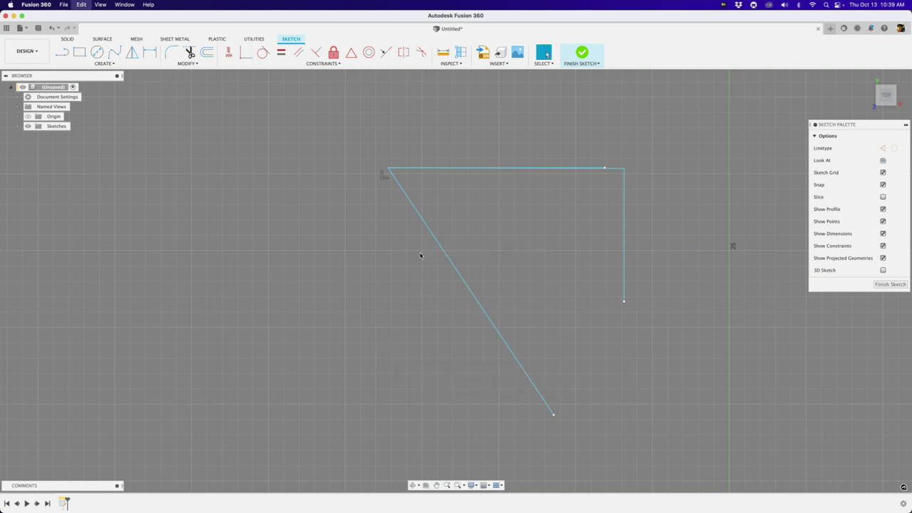
{"action": "key", "text": "super+z"}
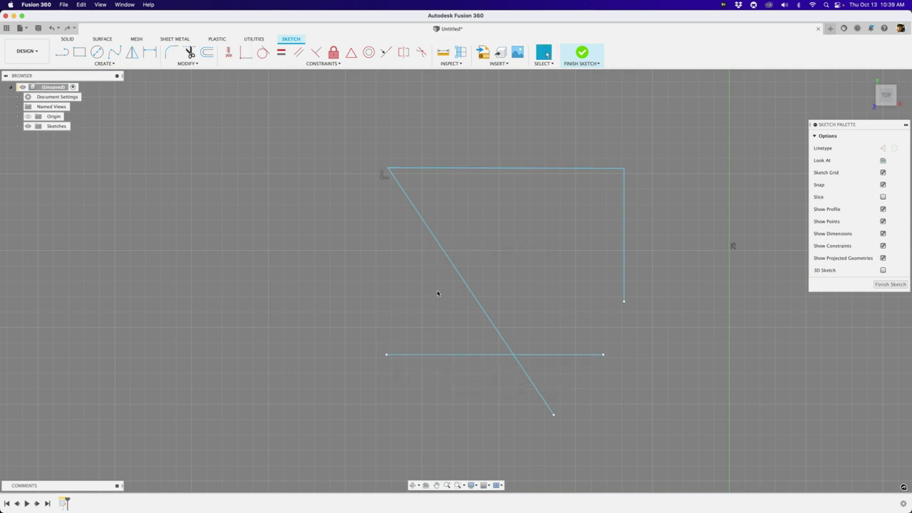
Step: Make the bottom line's ends coincident with the diagonal's and right edge's lower ends
{"action": "key", "text": "s"}
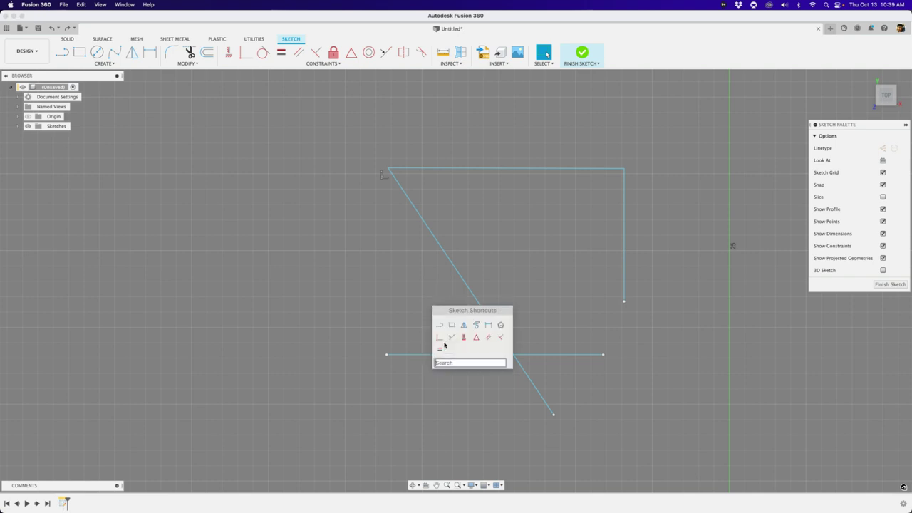
{"action": "left_click", "coordinate": [440, 337]}
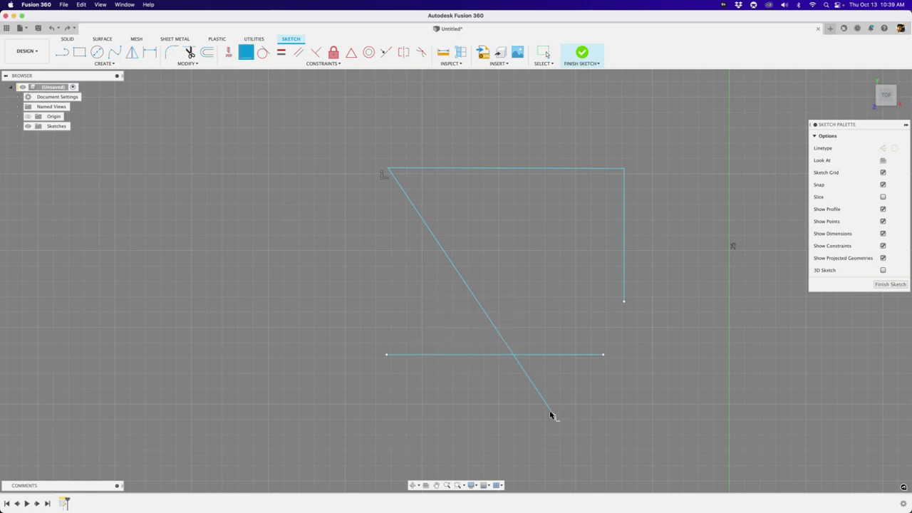
{"action": "left_click", "coordinate": [386, 354]}
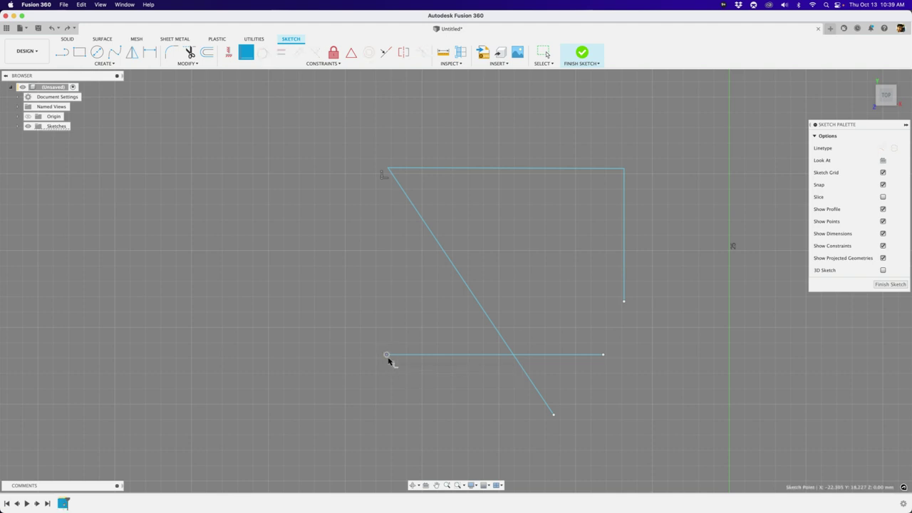
{"action": "left_click", "coordinate": [553, 412]}
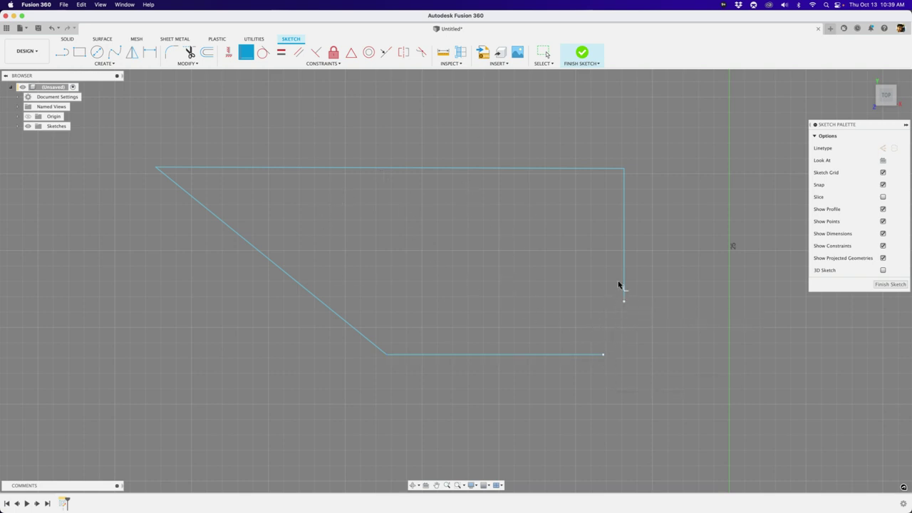
{"action": "left_click", "coordinate": [603, 355]}
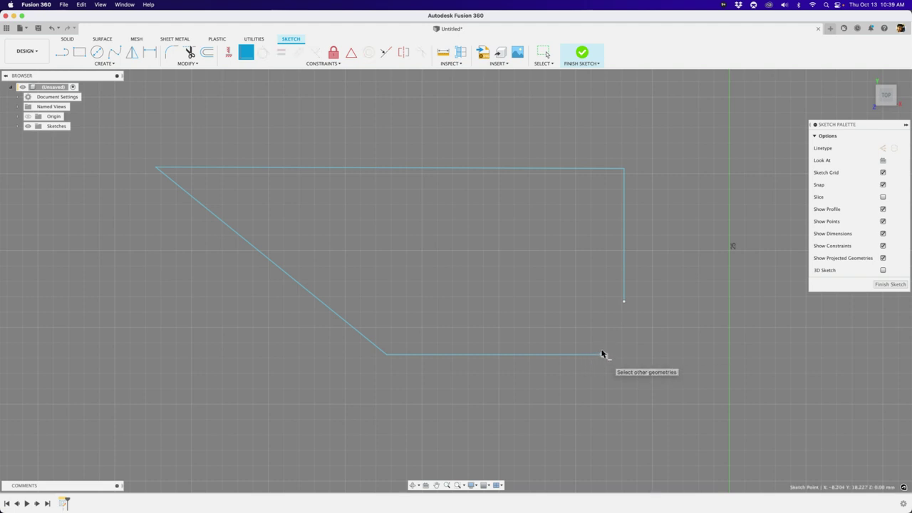
{"action": "left_click", "coordinate": [624, 302], "text": "shift"}
{"action": "scroll", "coordinate": [625, 296], "scroll_direction": "down", "scroll_amount": 3}
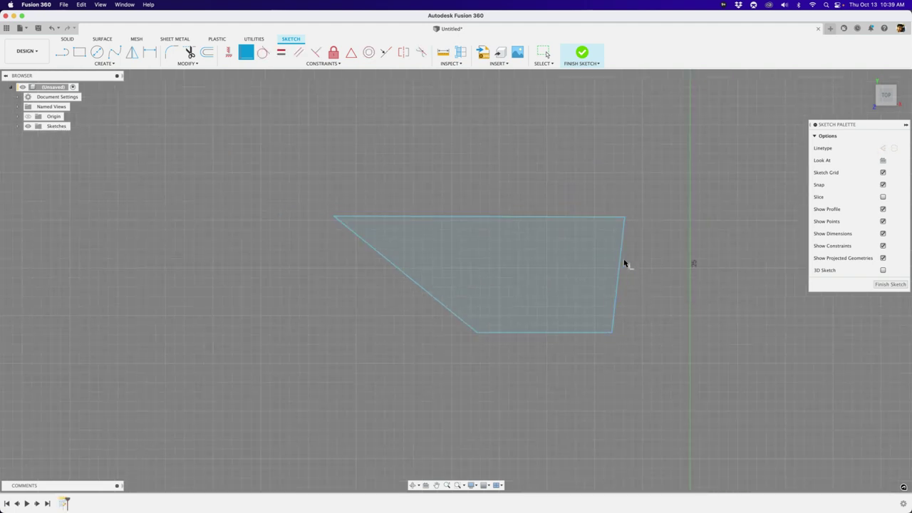
Step: Drag the top-left, bottom-right and bottom-left corners roughly into rectangle positions
{"action": "scroll", "coordinate": [627, 251], "scroll_direction": "up", "scroll_amount": 2}
{"action": "key", "text": "Escape"}
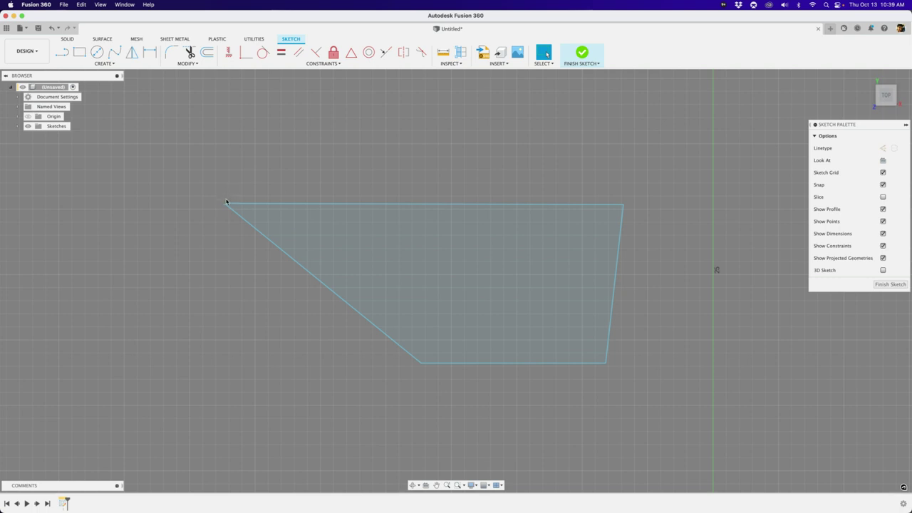
{"action": "mouse_move", "coordinate": [227, 202]}
{"action": "left_mouse_down"}
{"action": "mouse_move", "coordinate": [342, 250]}
{"action": "mouse_move", "coordinate": [513, 261]}
{"action": "mouse_move", "coordinate": [427, 222]}
{"action": "left_mouse_up"}
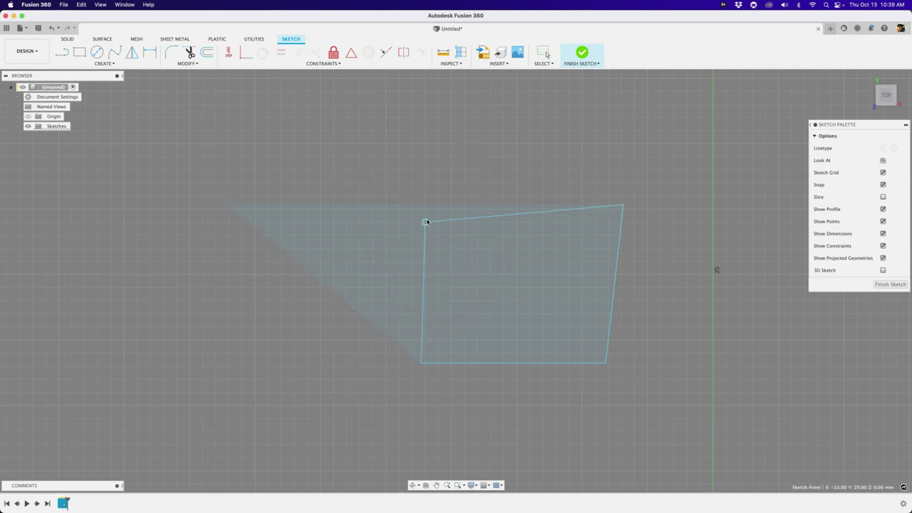
{"action": "left_click_drag", "start_coordinate": [606, 363], "coordinate": [627, 404]}
{"action": "left_click_drag", "start_coordinate": [422, 364], "coordinate": [414, 367]}
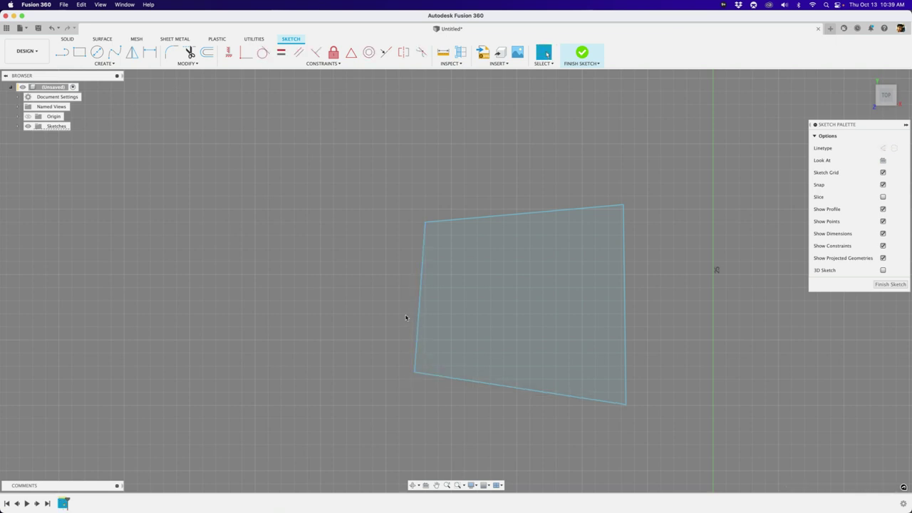
Step: Apply Horizontal/Vertical constraints to the top, left, bottom and right edges
{"action": "key", "text": "s"}
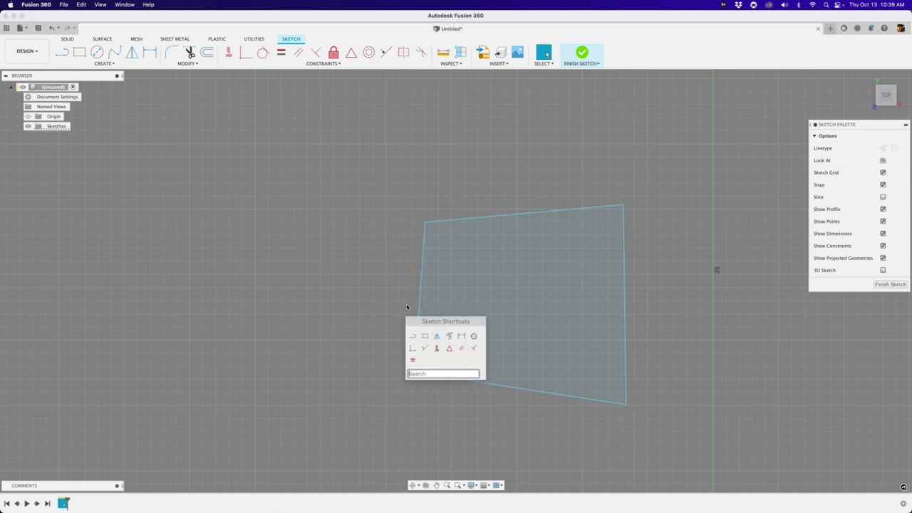
{"action": "left_click", "coordinate": [436, 348]}
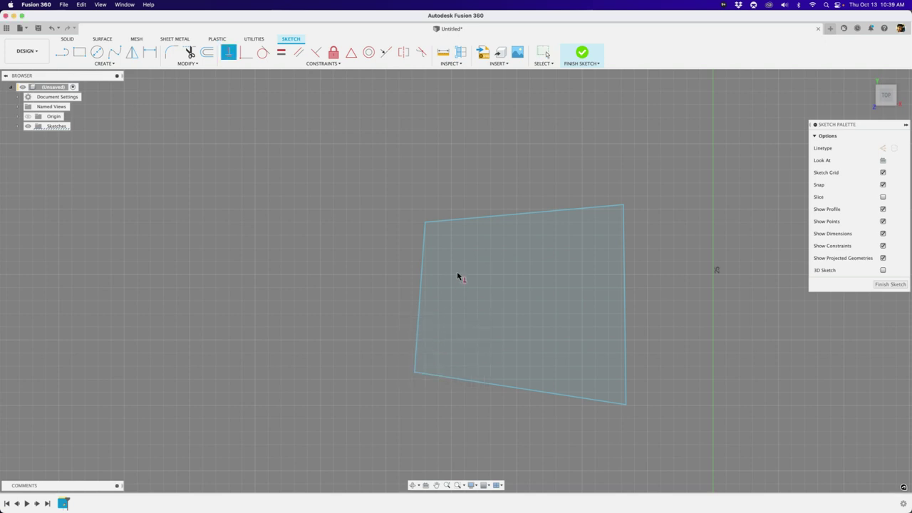
{"action": "left_click", "coordinate": [516, 213]}
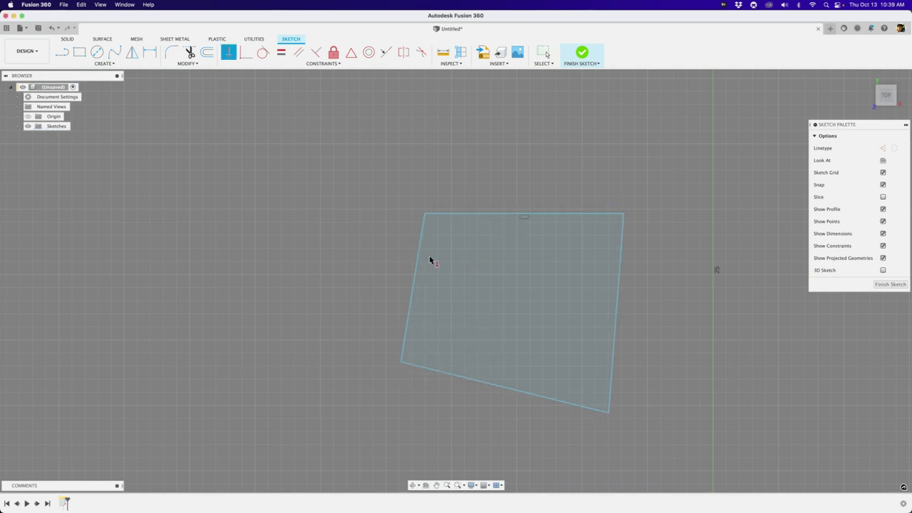
{"action": "left_click", "coordinate": [420, 252]}
{"action": "left_click", "coordinate": [525, 392]}
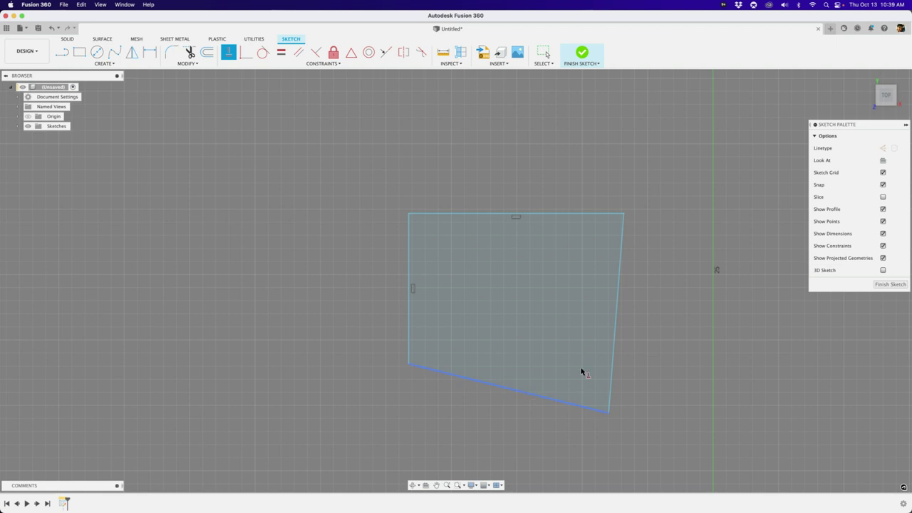
{"action": "left_click", "coordinate": [617, 316]}
{"action": "key", "text": "Escape"}
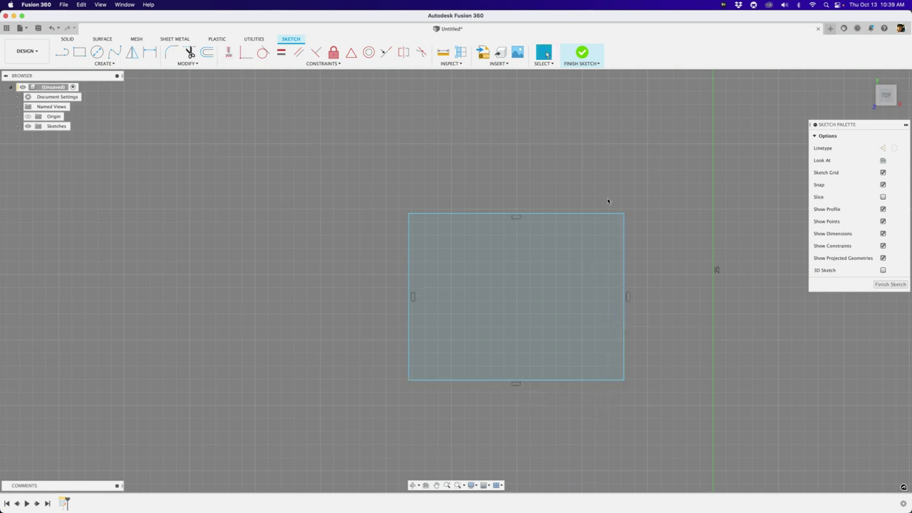
Step: Delete the horizontal/vertical constraints on the square's bottom, left and top edges
{"action": "mouse_move", "coordinate": [624, 213]}
{"action": "left_mouse_down"}
{"action": "mouse_move", "coordinate": [634, 225]}
{"action": "mouse_move", "coordinate": [591, 179]}
{"action": "mouse_move", "coordinate": [596, 196]}
{"action": "left_mouse_up"}
{"action": "scroll", "coordinate": [585, 197], "scroll_direction": "down", "scroll_amount": 1}
{"action": "double_click", "coordinate": [572, 198]}
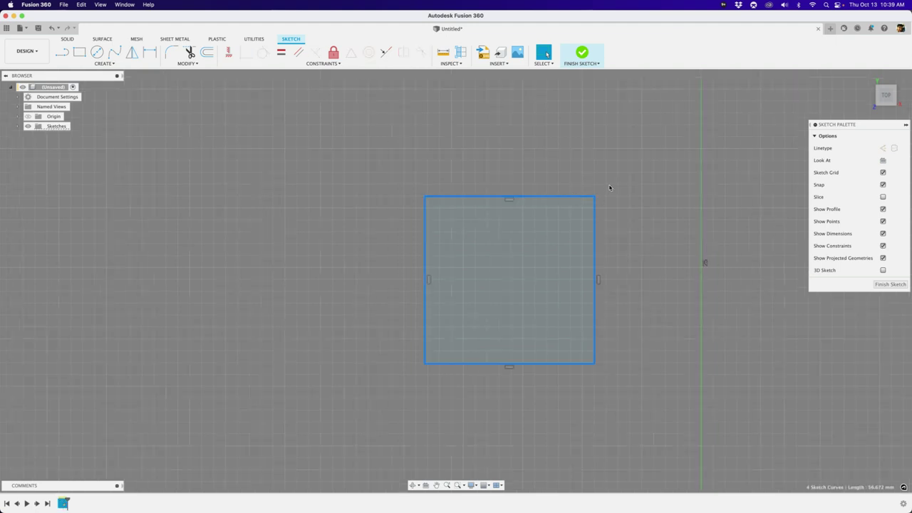
{"action": "key", "text": "Escape"}
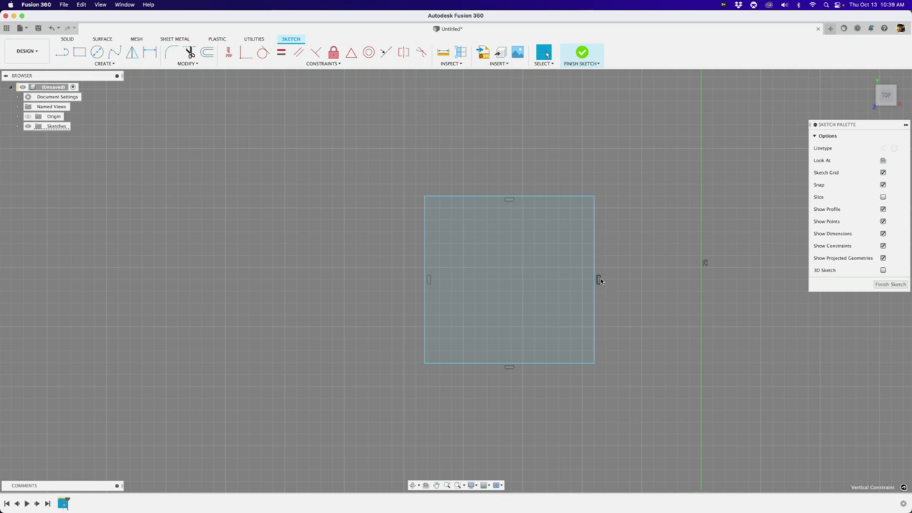
{"action": "left_click", "coordinate": [509, 368]}
{"action": "left_click", "coordinate": [429, 280]}
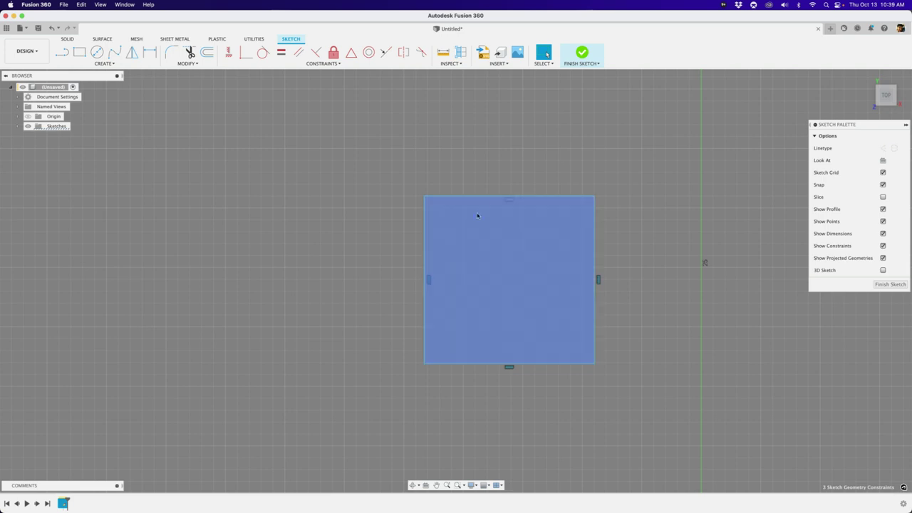
{"action": "left_click", "coordinate": [509, 199]}
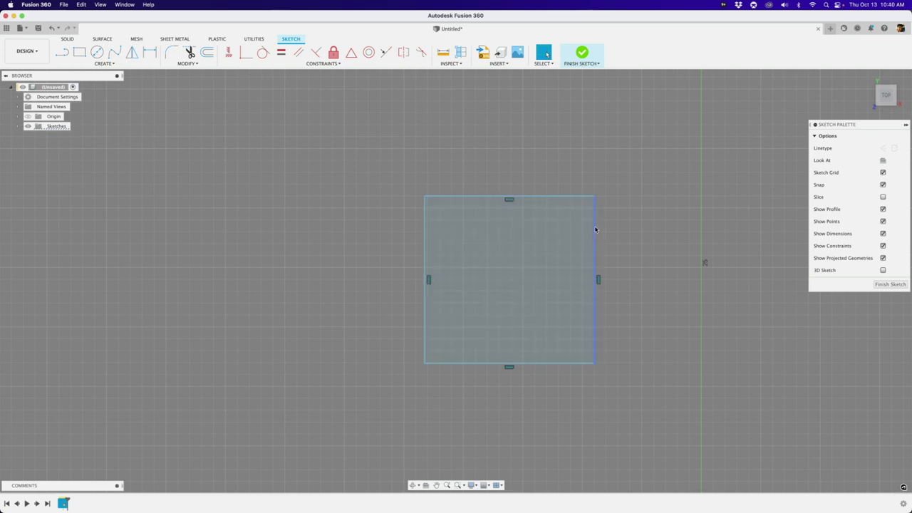
{"action": "key", "text": "Delete"}
Step: Test and undo a corner drag, then select all four edges and start Move/Copy with M
{"action": "mouse_move", "coordinate": [594, 197]}
{"action": "left_mouse_down"}
{"action": "mouse_move", "coordinate": [546, 238]}
{"action": "mouse_move", "coordinate": [611, 226]}
{"action": "mouse_move", "coordinate": [638, 239]}
{"action": "mouse_move", "coordinate": [566, 200]}
{"action": "mouse_move", "coordinate": [576, 198]}
{"action": "left_mouse_up"}
{"action": "key", "text": "super+z"}
{"action": "left_click", "coordinate": [517, 207]}
{"action": "double_click", "coordinate": [516, 198]}
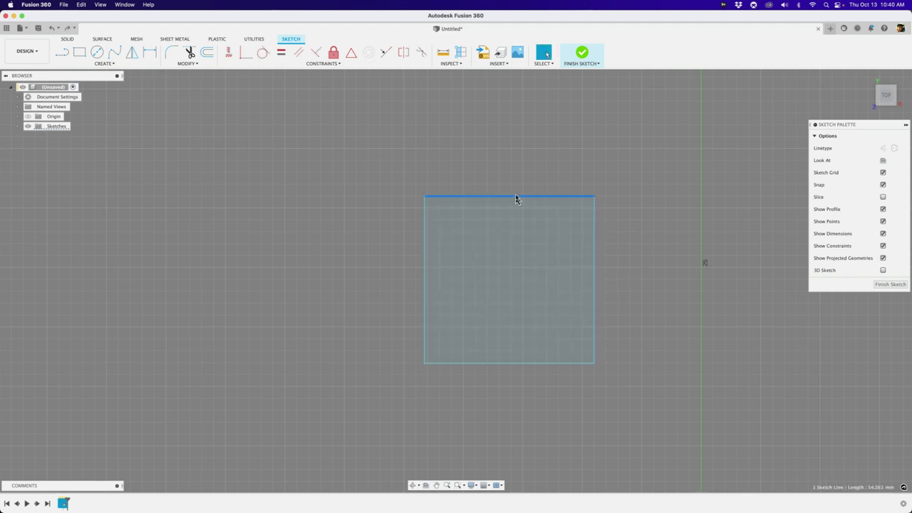
{"action": "left_click", "coordinate": [467, 204]}
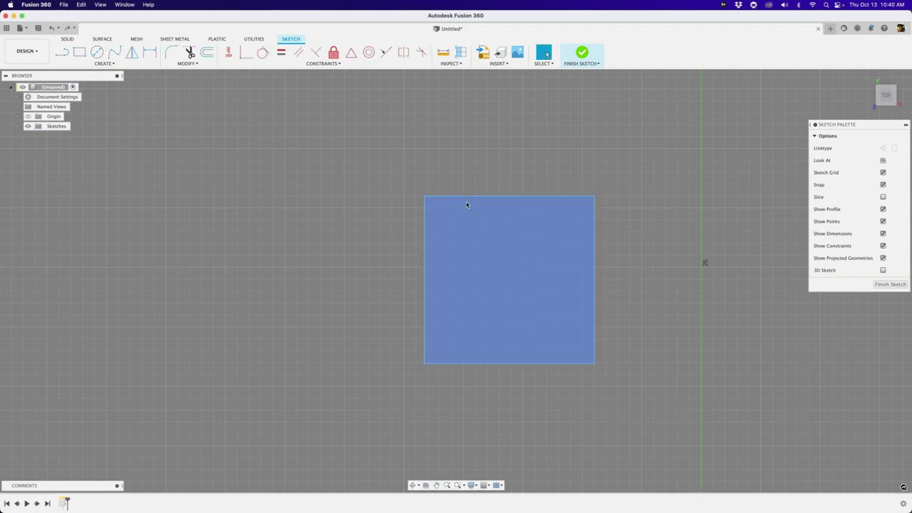
{"action": "double_click", "coordinate": [424, 224]}
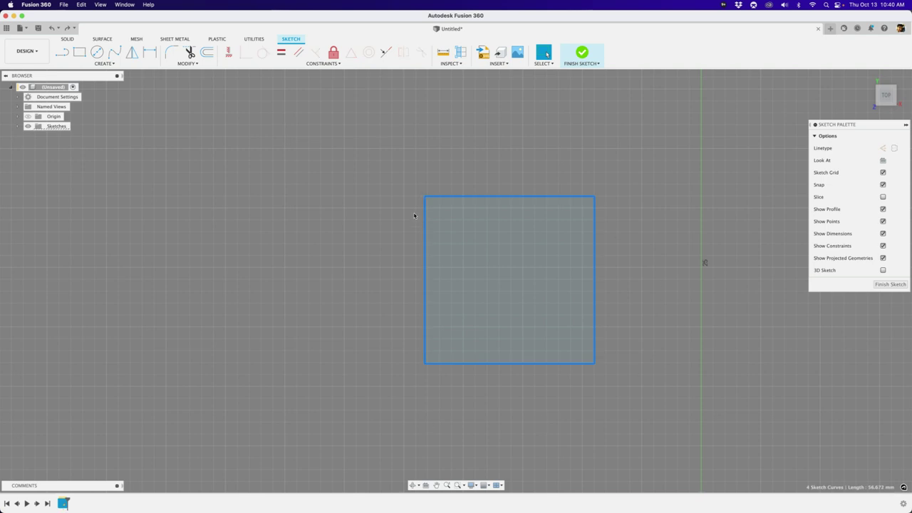
{"action": "left_click_drag", "start_coordinate": [630, 154], "coordinate": [308, 404]}
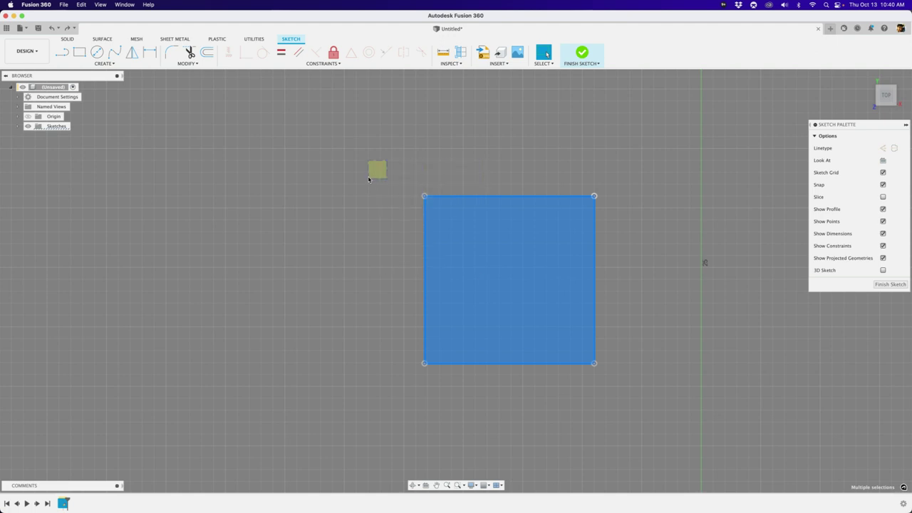
{"action": "left_click", "coordinate": [369, 179]}
{"action": "double_click", "coordinate": [453, 197]}
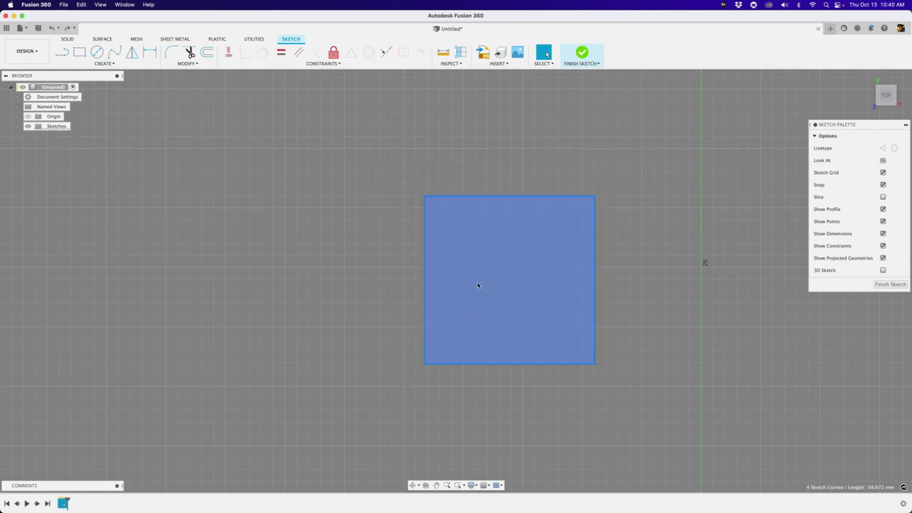
{"action": "key", "text": "m"}
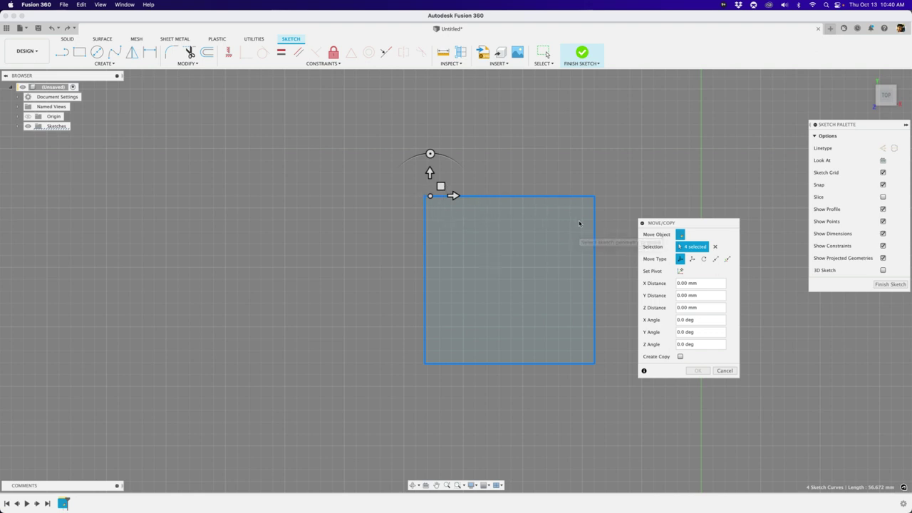
Step: Set the pivot on the square's top-right corner and rotate it -40 degrees, applying the move
{"action": "left_click", "coordinate": [680, 270]}
{"action": "left_click", "coordinate": [595, 279]}
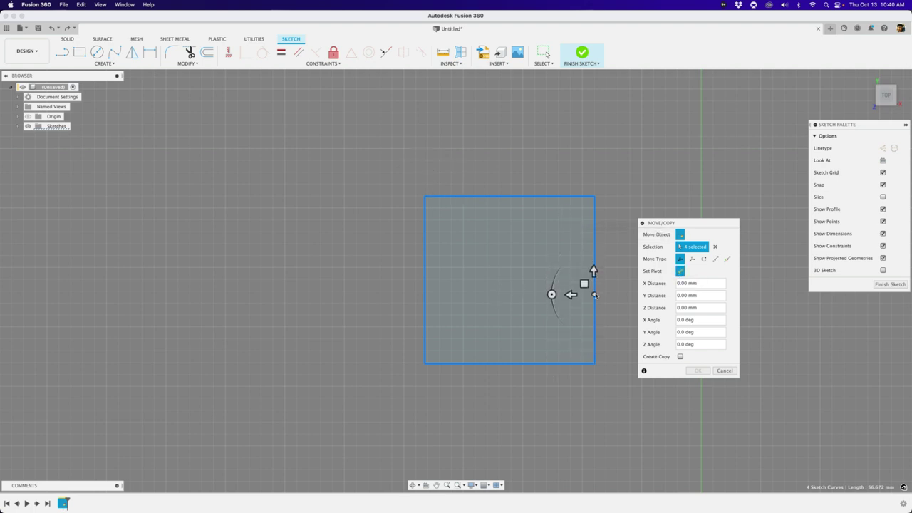
{"action": "left_click", "coordinate": [595, 196]}
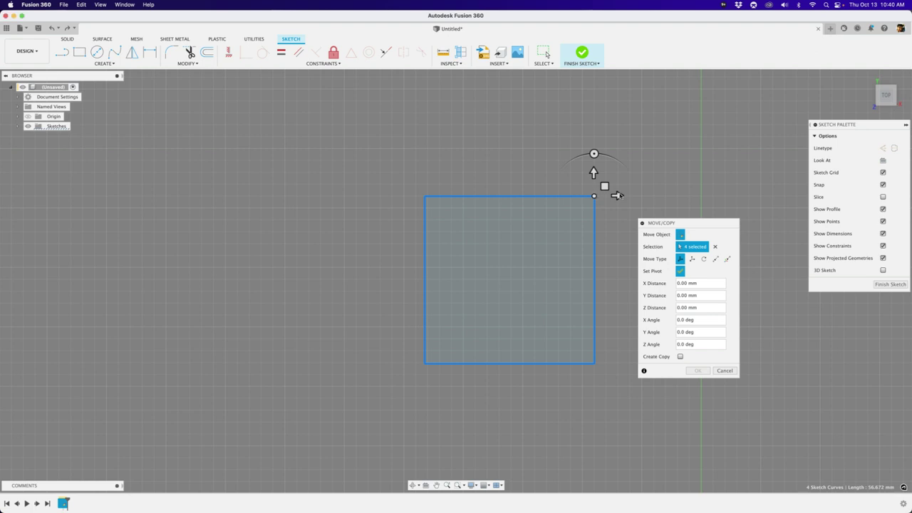
{"action": "left_click", "coordinate": [681, 271]}
{"action": "left_click_drag", "start_coordinate": [692, 222], "coordinate": [732, 213]}
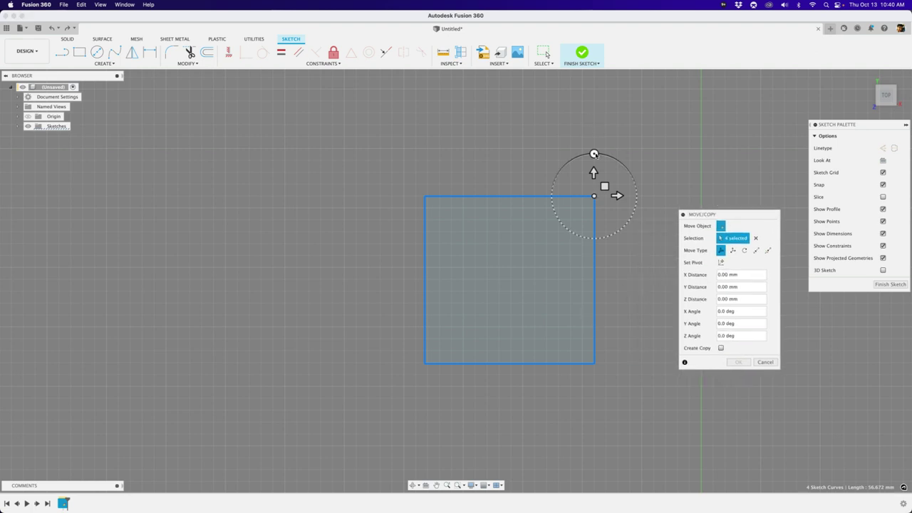
{"action": "left_click_drag", "start_coordinate": [595, 154], "coordinate": [620, 163]}
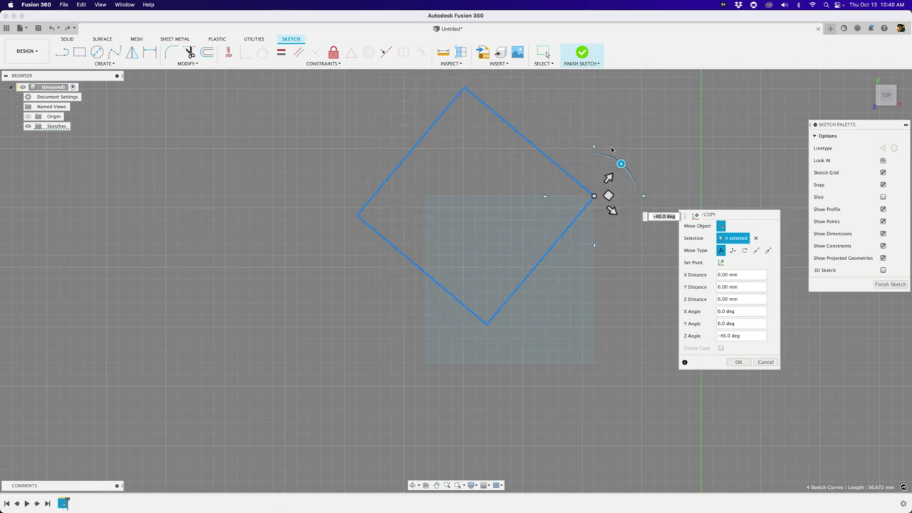
{"action": "left_click", "coordinate": [739, 362]}
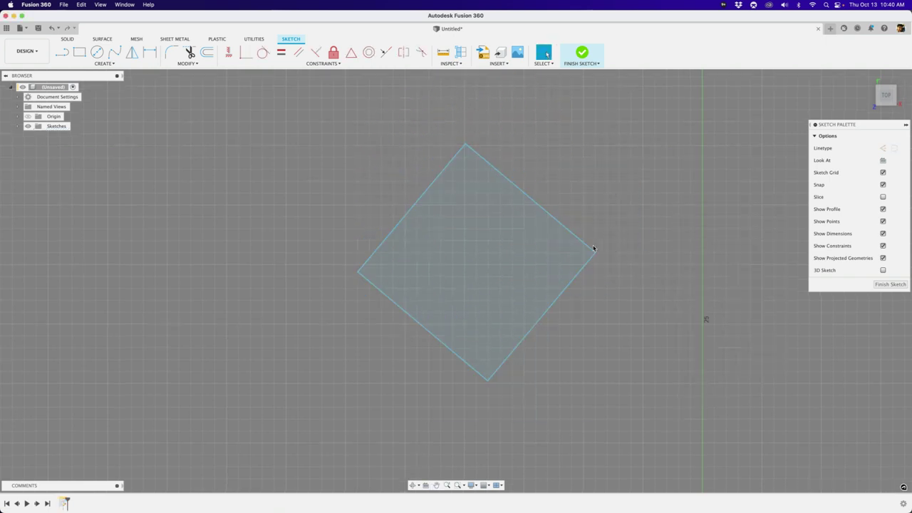
Step: Drag the right corner and make the upper-left and upper-right edges perpendicular
{"action": "mouse_move", "coordinate": [595, 255]}
{"action": "left_mouse_down"}
{"action": "mouse_move", "coordinate": [550, 279]}
{"action": "mouse_move", "coordinate": [532, 302]}
{"action": "mouse_move", "coordinate": [466, 203]}
{"action": "mouse_move", "coordinate": [595, 288]}
{"action": "mouse_move", "coordinate": [568, 209]}
{"action": "mouse_move", "coordinate": [585, 230]}
{"action": "mouse_move", "coordinate": [582, 206]}
{"action": "mouse_move", "coordinate": [589, 235]}
{"action": "mouse_move", "coordinate": [609, 255]}
{"action": "mouse_move", "coordinate": [584, 264]}
{"action": "left_mouse_up"}
{"action": "left_click", "coordinate": [323, 55]}
{"action": "left_click", "coordinate": [436, 176]}
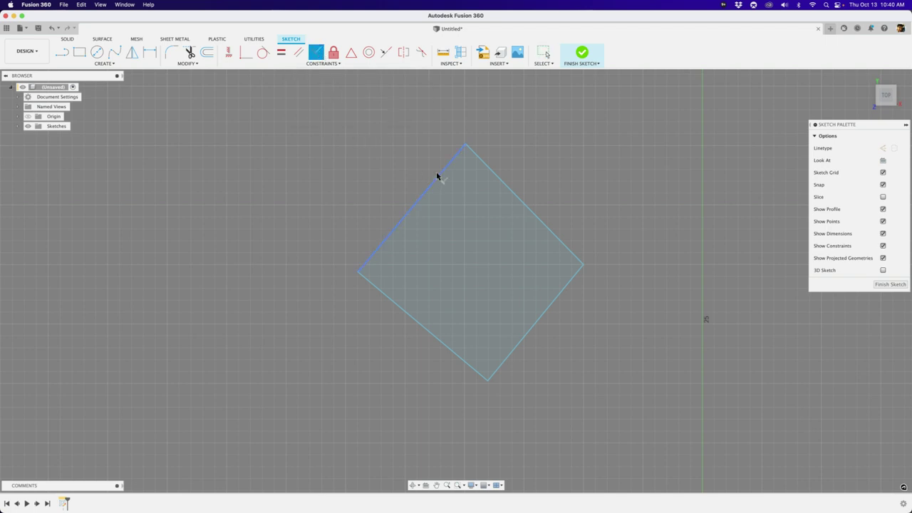
{"action": "left_click", "coordinate": [487, 160]}
{"action": "scroll", "coordinate": [452, 156], "scroll_direction": "up", "scroll_amount": 5}
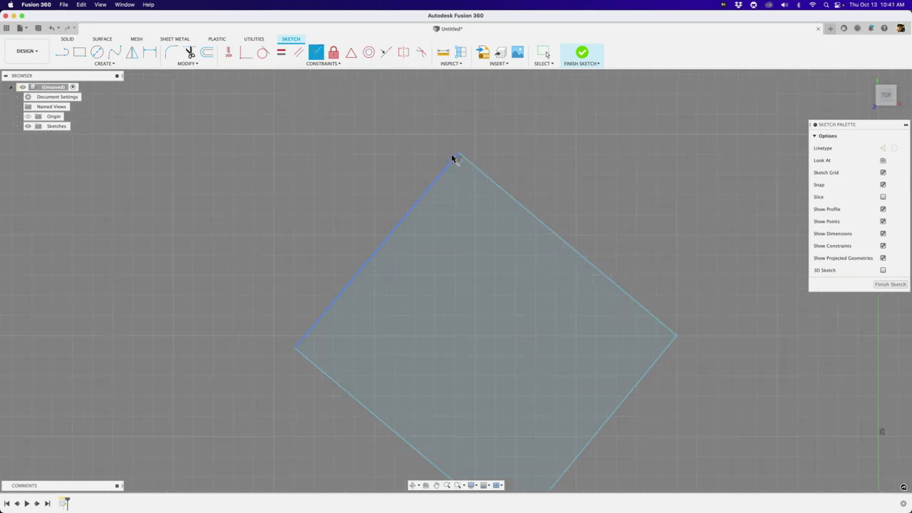
{"action": "scroll", "coordinate": [465, 154], "scroll_direction": "down", "scroll_amount": 5}
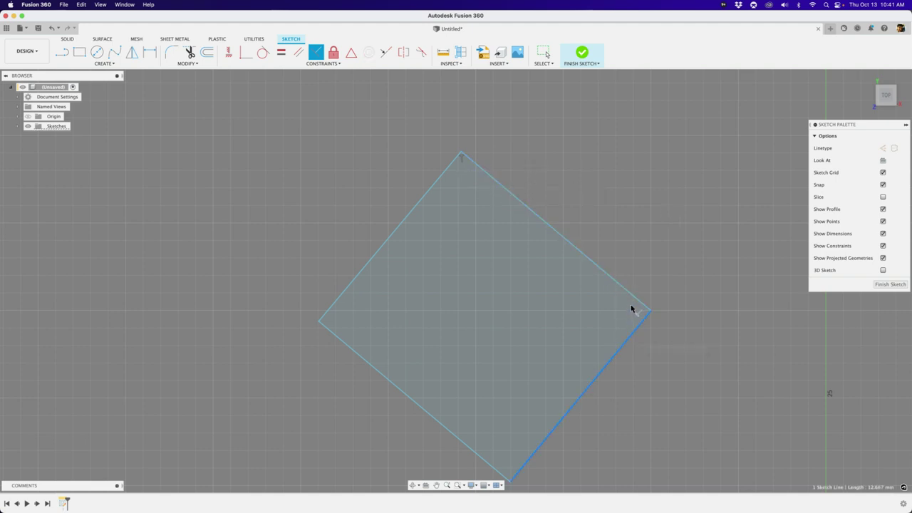
{"action": "scroll", "coordinate": [622, 293], "scroll_direction": "down", "scroll_amount": 2}
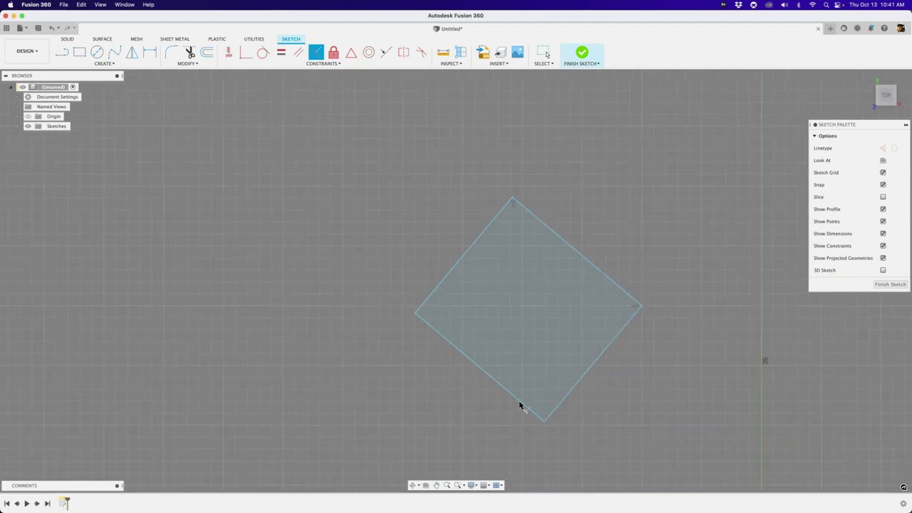
{"action": "key", "text": "Escape"}
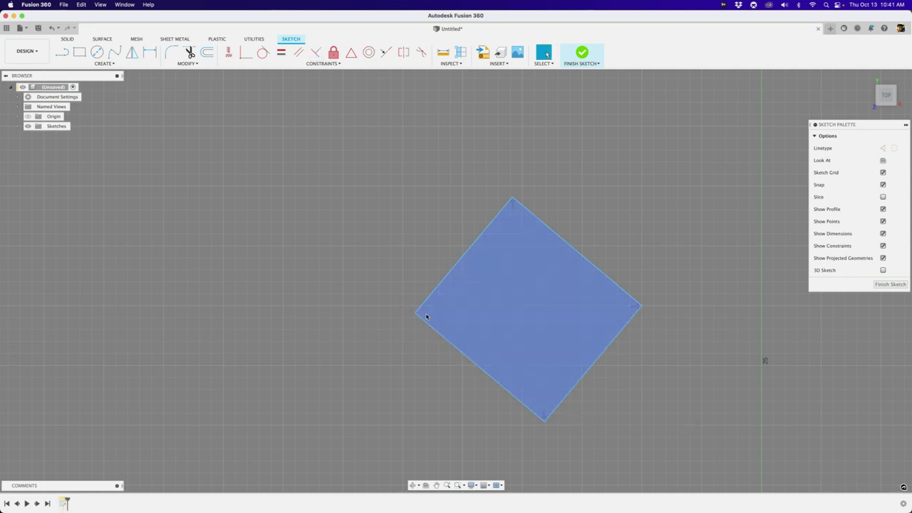
Step: Nudge the left corner and make the upper-left and lower-left edges perpendicular
{"action": "left_click_drag", "start_coordinate": [416, 314], "coordinate": [420, 308]}
{"action": "left_click", "coordinate": [416, 216]}
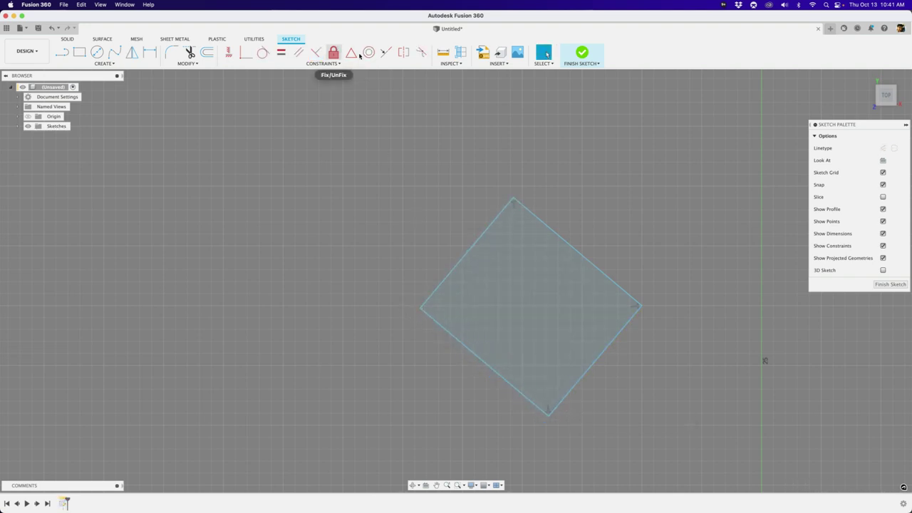
{"action": "left_click", "coordinate": [316, 52]}
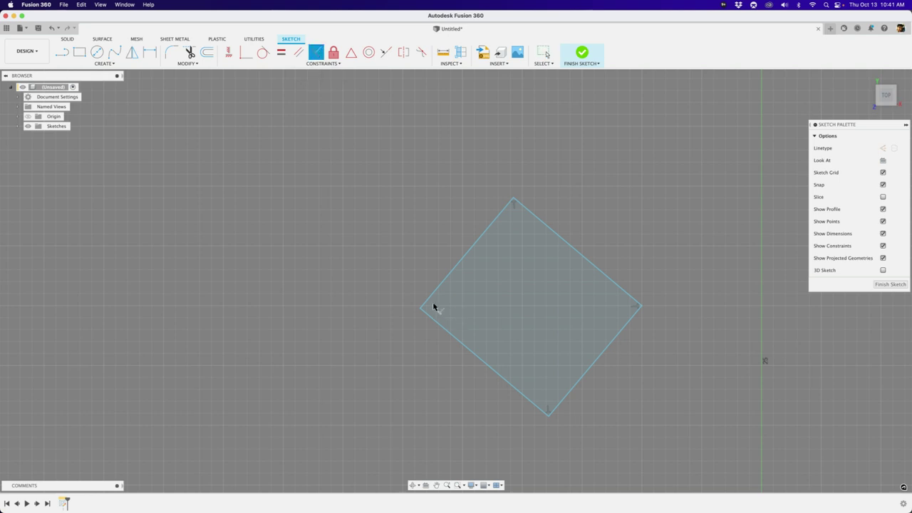
{"action": "scroll", "coordinate": [433, 301], "scroll_direction": "up", "scroll_amount": 3}
{"action": "left_click", "coordinate": [432, 298]}
{"action": "left_click", "coordinate": [435, 321]}
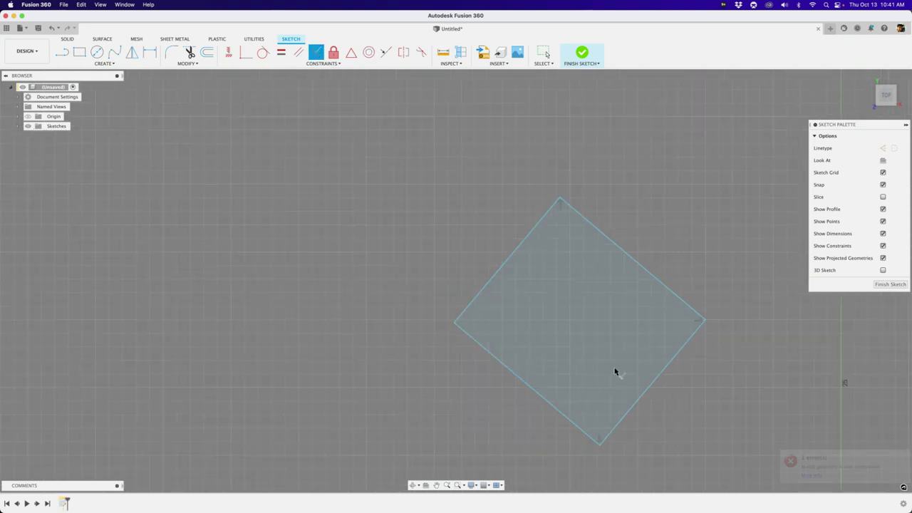
{"action": "key", "text": "Escape"}
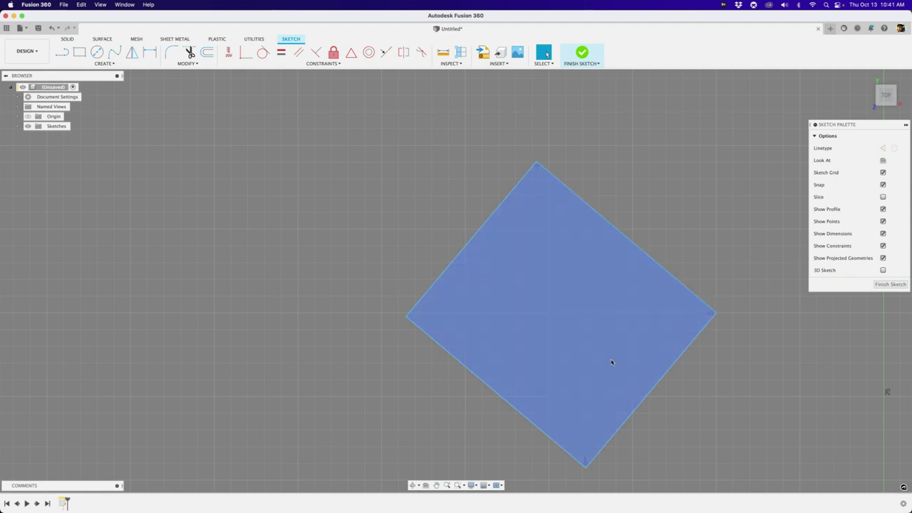
Step: Drag the corners and top-right edge to reshape the square, dropping a bottom-edge angle dimension
{"action": "mouse_move", "coordinate": [556, 356]}
{"action": "left_mouse_down"}
{"action": "mouse_move", "coordinate": [599, 452]}
{"action": "mouse_move", "coordinate": [581, 385]}
{"action": "mouse_move", "coordinate": [564, 387]}
{"action": "left_mouse_up"}
{"action": "scroll", "coordinate": [570, 378], "scroll_direction": "down", "scroll_amount": 2}
{"action": "left_click", "coordinate": [552, 376]}
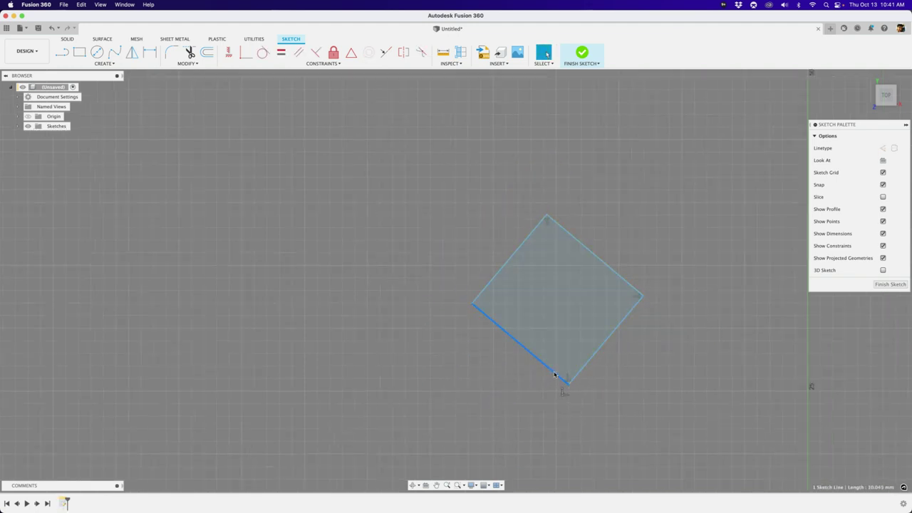
{"action": "left_click", "coordinate": [580, 370]}
{"action": "scroll", "coordinate": [571, 359], "scroll_direction": "up", "scroll_amount": 3}
{"action": "key", "text": "d"}
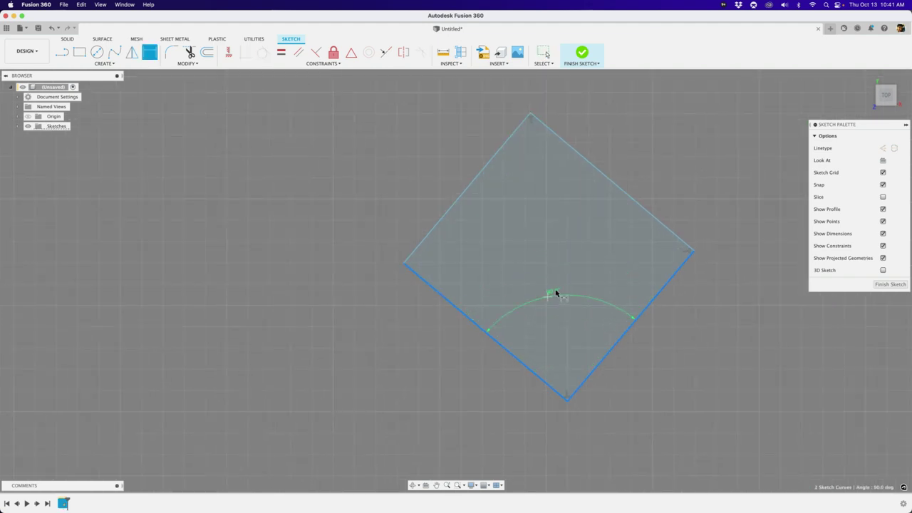
{"action": "key", "text": "Escape"}
{"action": "scroll", "coordinate": [554, 293], "scroll_direction": "down", "scroll_amount": 3}
{"action": "left_click_drag", "start_coordinate": [598, 247], "coordinate": [620, 261]}
Step: Dimension the tilted rectangle's top-right edge at 12 mm
{"action": "key", "text": "d"}
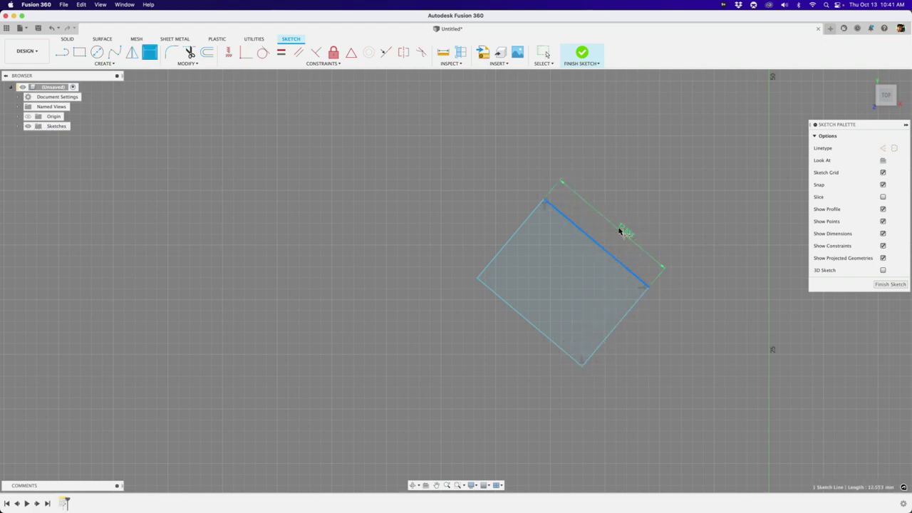
{"action": "left_click", "coordinate": [625, 219]}
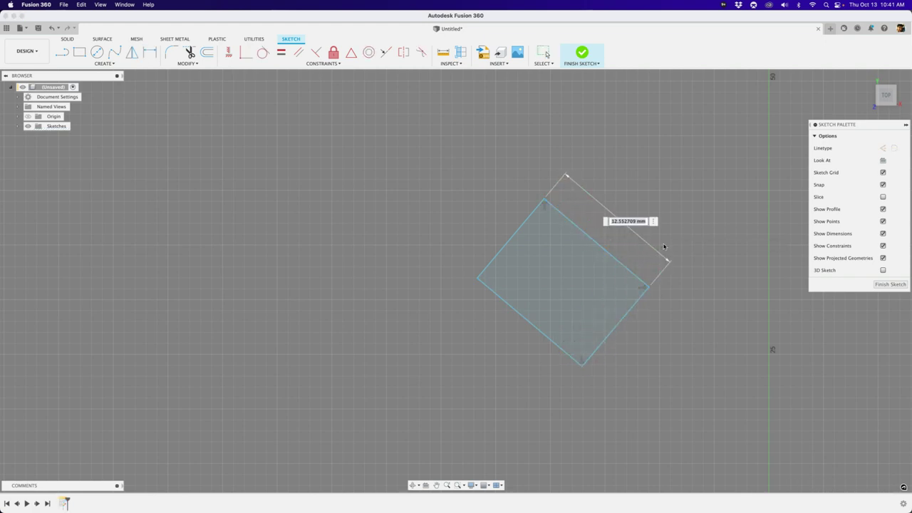
{"action": "type", "text": "12"}
{"action": "key", "text": "Return"}
{"action": "key", "text": "Escape"}
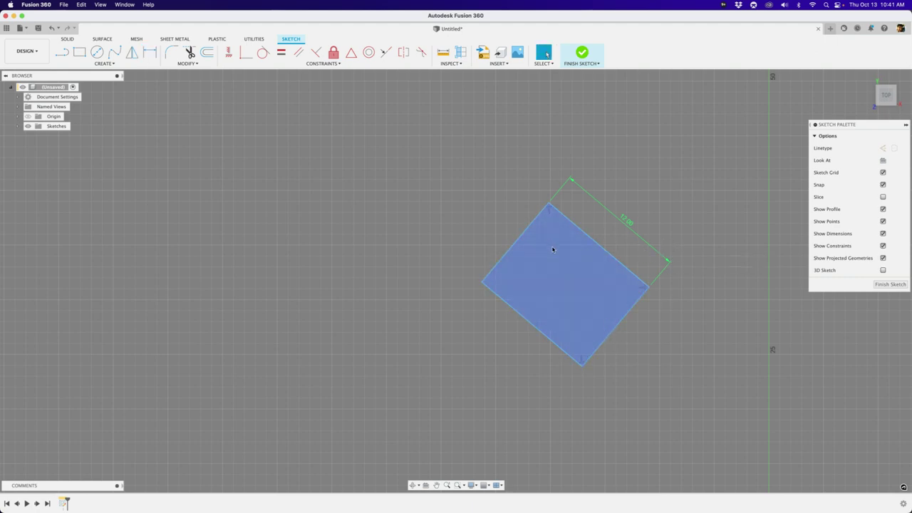
{"action": "key", "text": "s"}
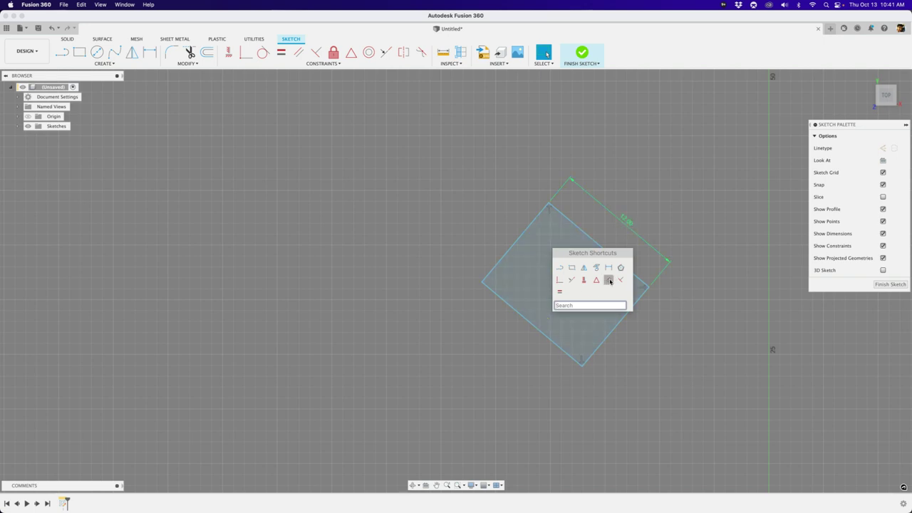
Step: Apply Equal to the top-right/top-left edges and the bottom-left/bottom-right edges
{"action": "left_click", "coordinate": [560, 292]}
{"action": "left_click", "coordinate": [588, 229]}
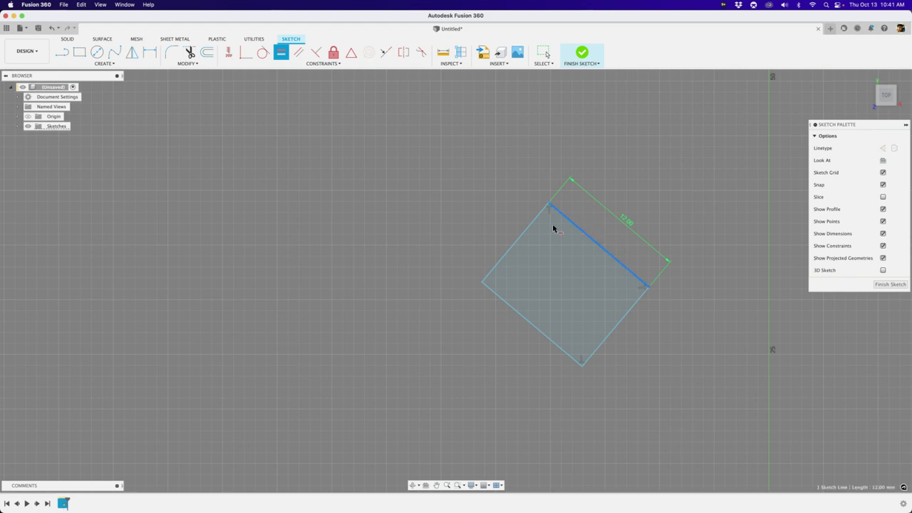
{"action": "left_click", "coordinate": [532, 229]}
{"action": "left_click", "coordinate": [521, 319]}
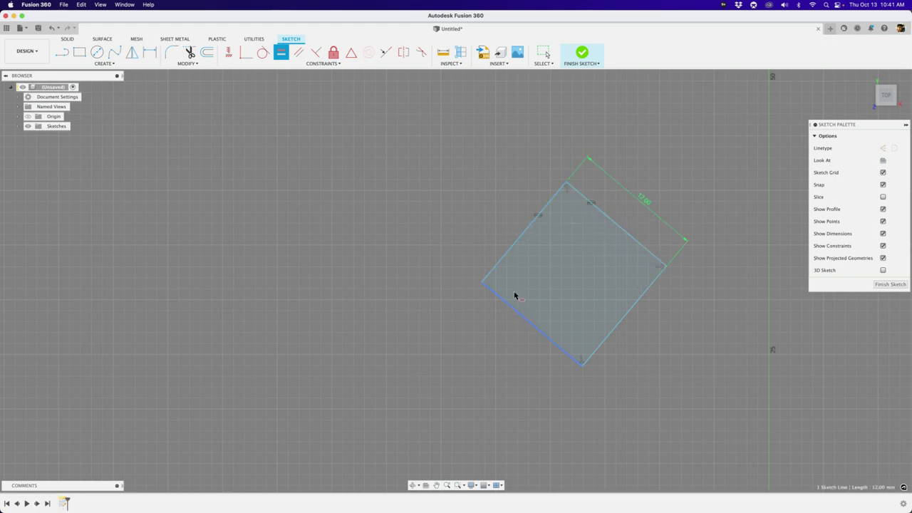
{"action": "left_click", "coordinate": [603, 332]}
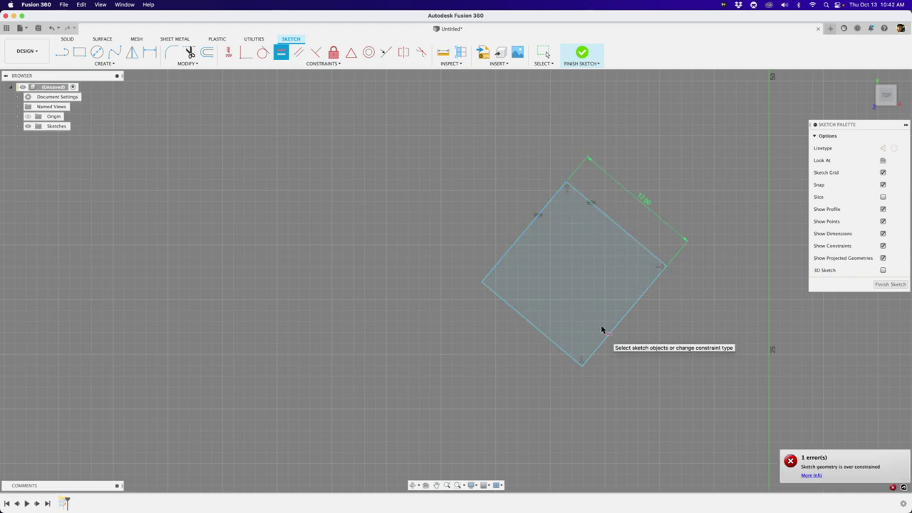
{"action": "key", "text": "Escape"}
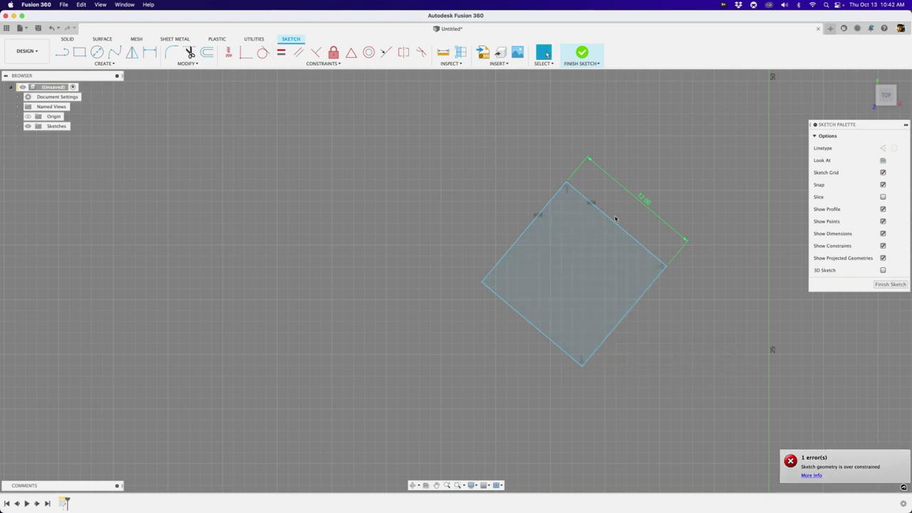
Step: Drag the 12 mm square into place and re-centre the view on it
{"action": "left_click", "coordinate": [613, 222]}
{"action": "left_click_drag", "start_coordinate": [613, 222], "coordinate": [621, 243]}
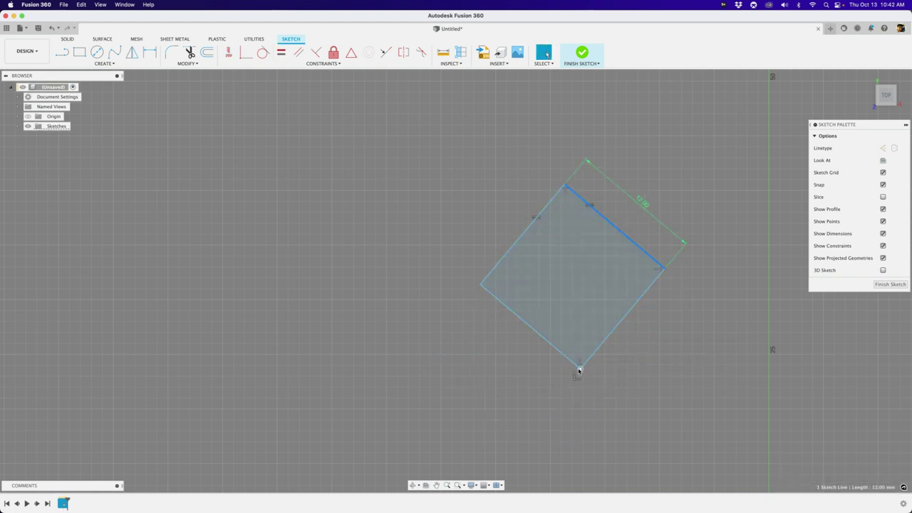
{"action": "mouse_move", "coordinate": [580, 371]}
{"action": "left_mouse_down"}
{"action": "mouse_move", "coordinate": [611, 316]}
{"action": "mouse_move", "coordinate": [593, 333]}
{"action": "mouse_move", "coordinate": [556, 243]}
{"action": "mouse_move", "coordinate": [546, 207]}
{"action": "mouse_move", "coordinate": [570, 184]}
{"action": "left_mouse_up"}
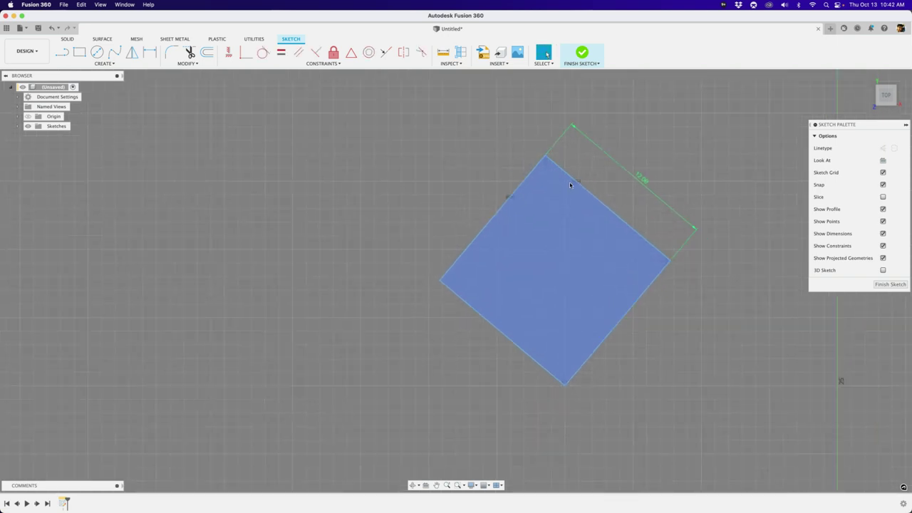
{"action": "left_click", "coordinate": [535, 329]}
{"action": "left_click", "coordinate": [583, 330], "text": "shift"}
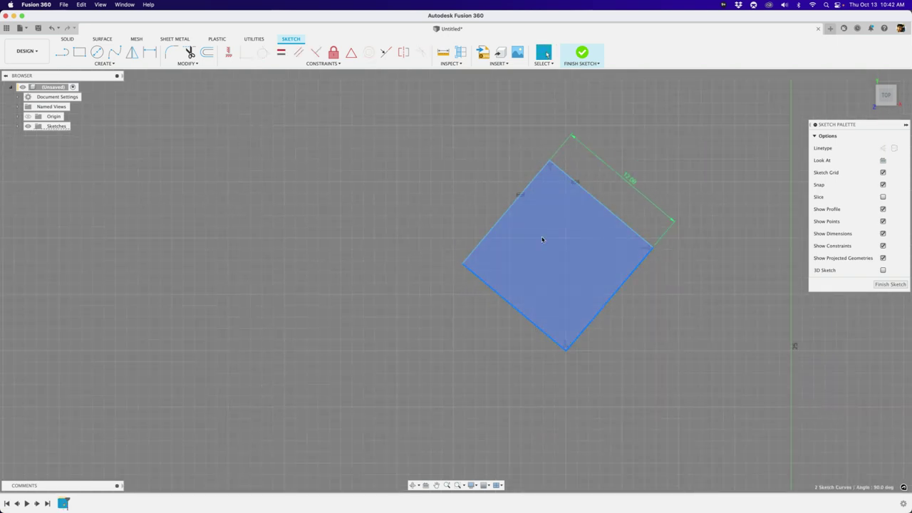
{"action": "left_click", "coordinate": [678, 290]}
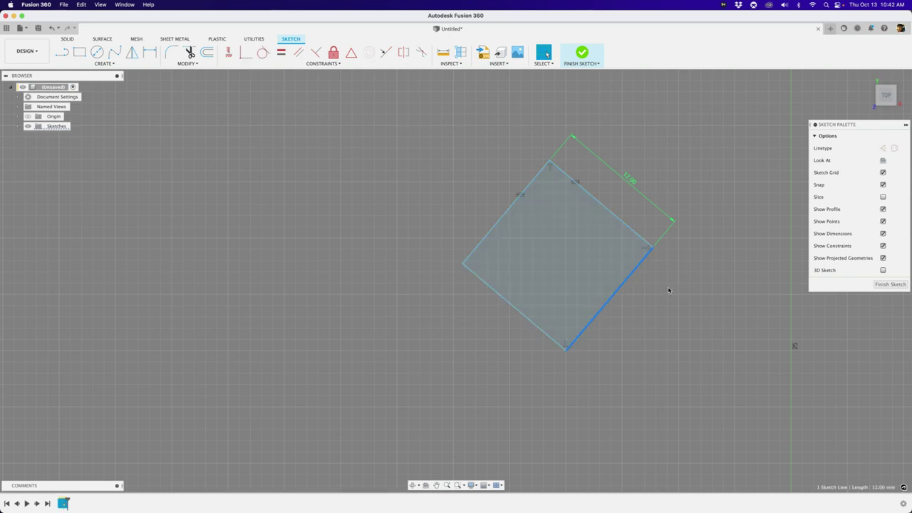
{"action": "scroll", "coordinate": [672, 289], "scroll_direction": "down", "scroll_amount": 2}
{"action": "middle_click_drag", "start_coordinate": [672, 289], "coordinate": [549, 229]}
{"action": "scroll", "coordinate": [548, 213], "scroll_direction": "up", "scroll_amount": 1}
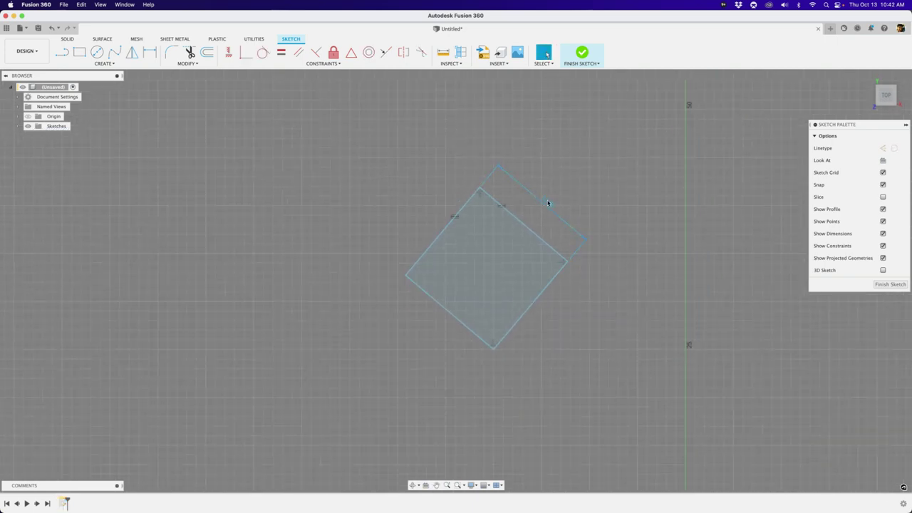
{"action": "left_click", "coordinate": [548, 184]}
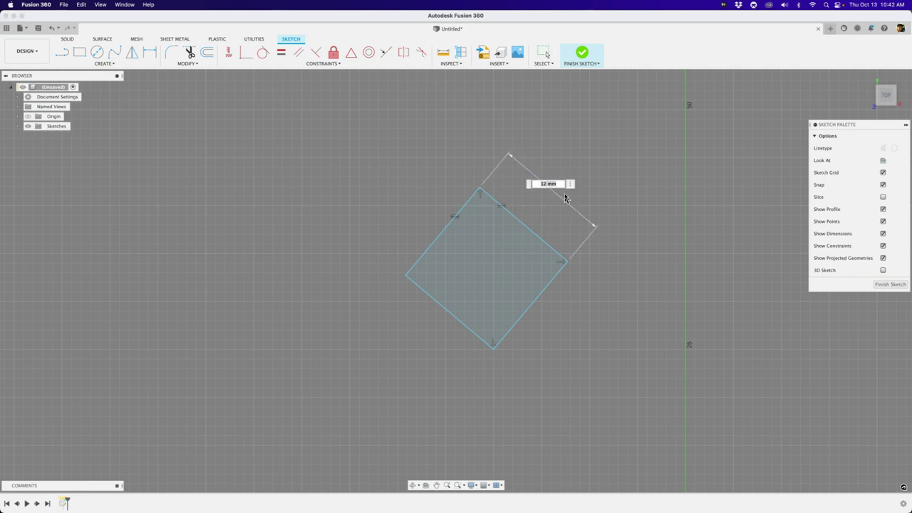
{"action": "type", "text": "18"}
{"action": "key", "text": "Return"}
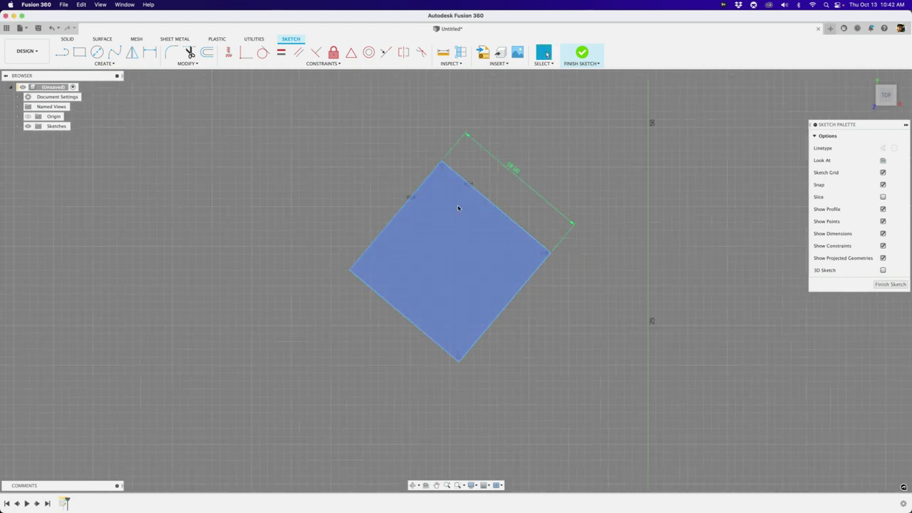
{"action": "mouse_move", "coordinate": [551, 254]}
{"action": "left_mouse_down"}
{"action": "mouse_move", "coordinate": [615, 232]}
{"action": "mouse_move", "coordinate": [654, 275]}
{"action": "mouse_move", "coordinate": [590, 267]}
{"action": "left_mouse_up"}
{"action": "scroll", "coordinate": [533, 333], "scroll_direction": "up", "scroll_amount": 3}
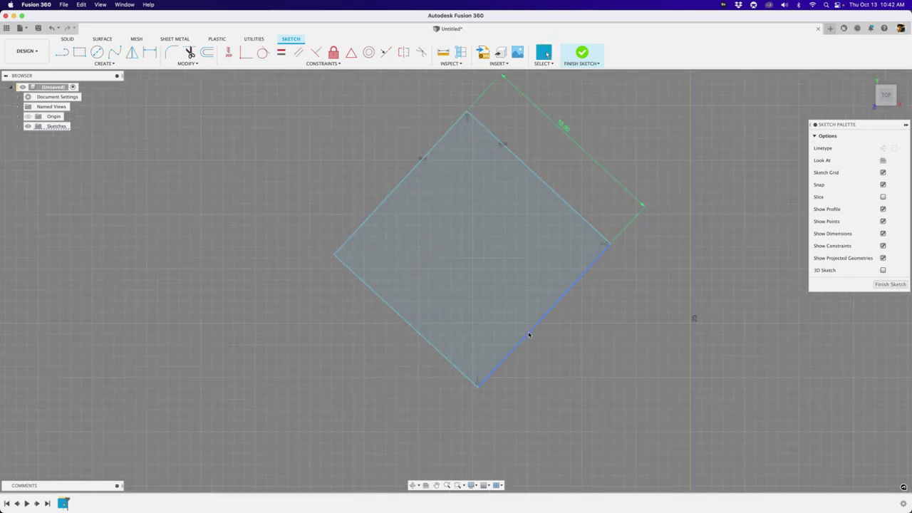
{"action": "mouse_move", "coordinate": [531, 333]}
{"action": "left_mouse_down"}
{"action": "mouse_move", "coordinate": [584, 264]}
{"action": "mouse_move", "coordinate": [569, 275]}
{"action": "left_mouse_up"}
{"action": "mouse_move", "coordinate": [514, 328]}
{"action": "left_mouse_down"}
{"action": "mouse_move", "coordinate": [475, 347]}
{"action": "mouse_move", "coordinate": [447, 332]}
{"action": "mouse_move", "coordinate": [460, 266]}
{"action": "left_mouse_up"}
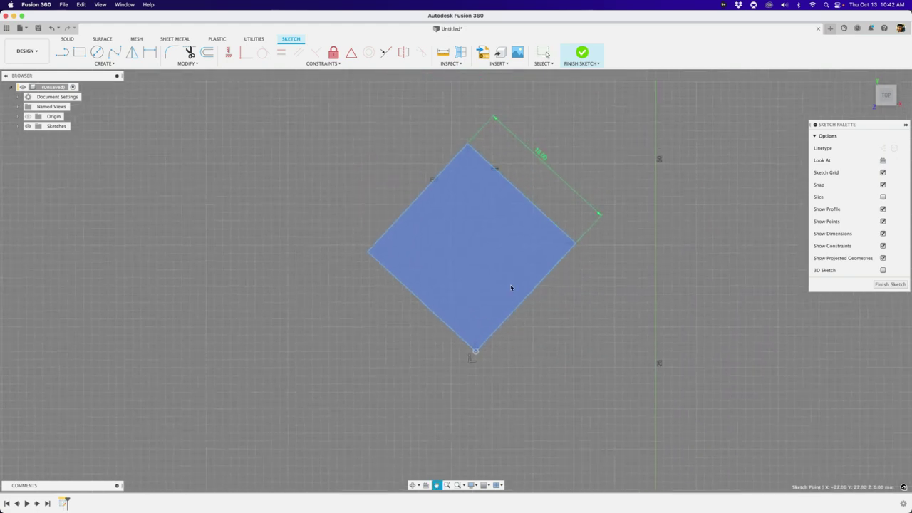
{"action": "scroll", "coordinate": [590, 285], "scroll_direction": "up", "scroll_amount": 2}
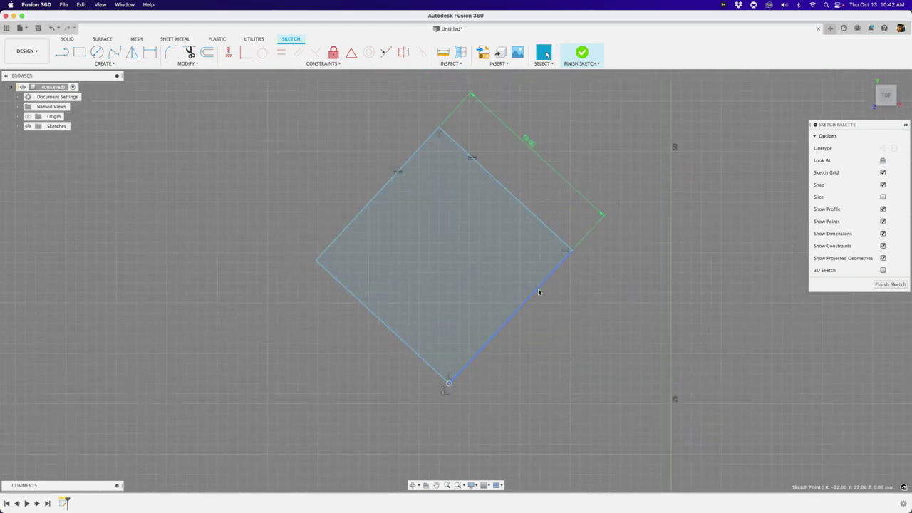
{"action": "left_click_drag", "start_coordinate": [540, 290], "coordinate": [629, 328]}
{"action": "scroll", "coordinate": [629, 328], "scroll_direction": "down", "scroll_amount": 2}
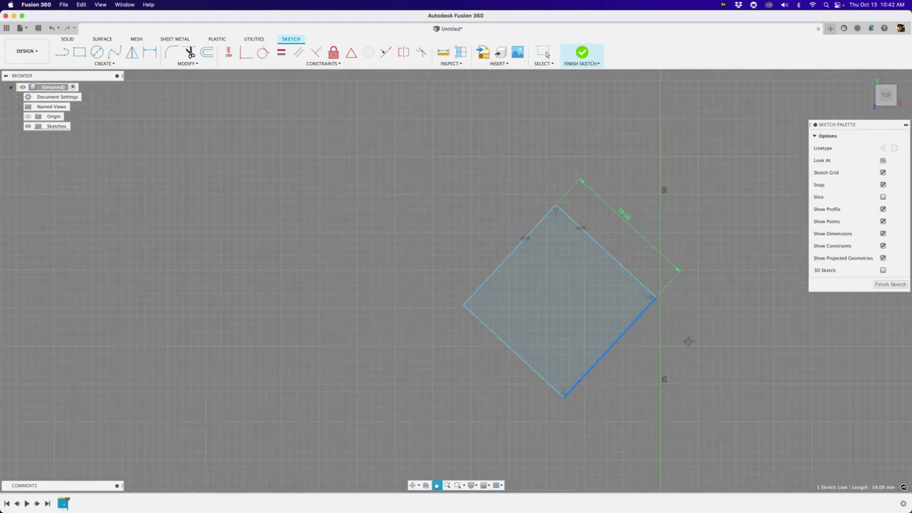
{"action": "middle_click_drag", "start_coordinate": [629, 328], "coordinate": [599, 266]}
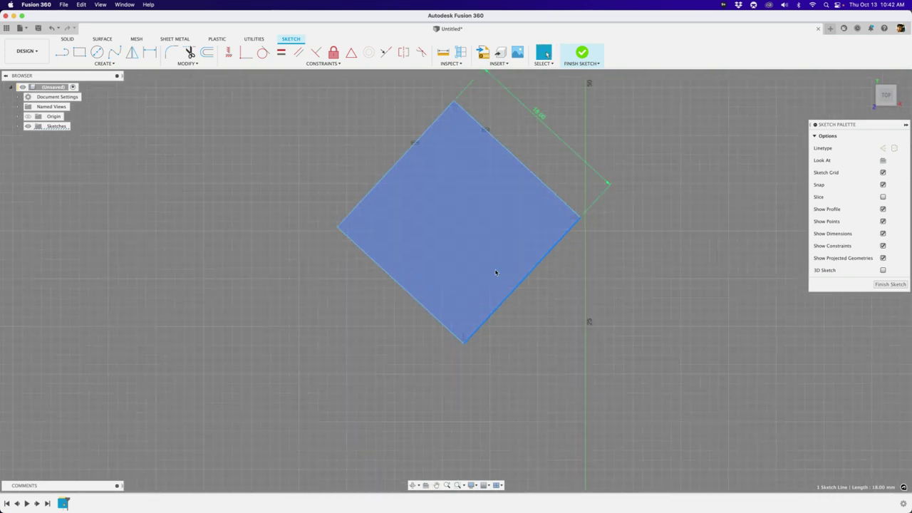
{"action": "scroll", "coordinate": [499, 270], "scroll_direction": "down", "scroll_amount": 3}
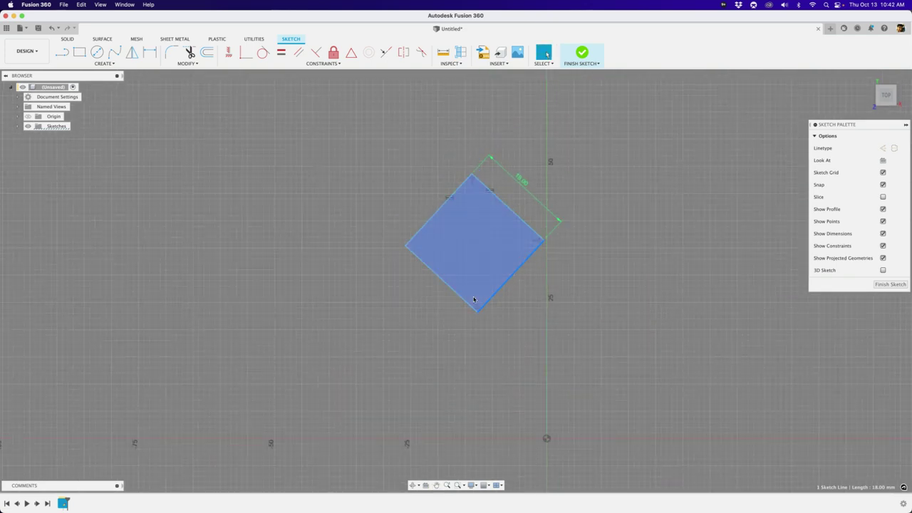
{"action": "middle_click_drag", "start_coordinate": [534, 301], "coordinate": [517, 232]}
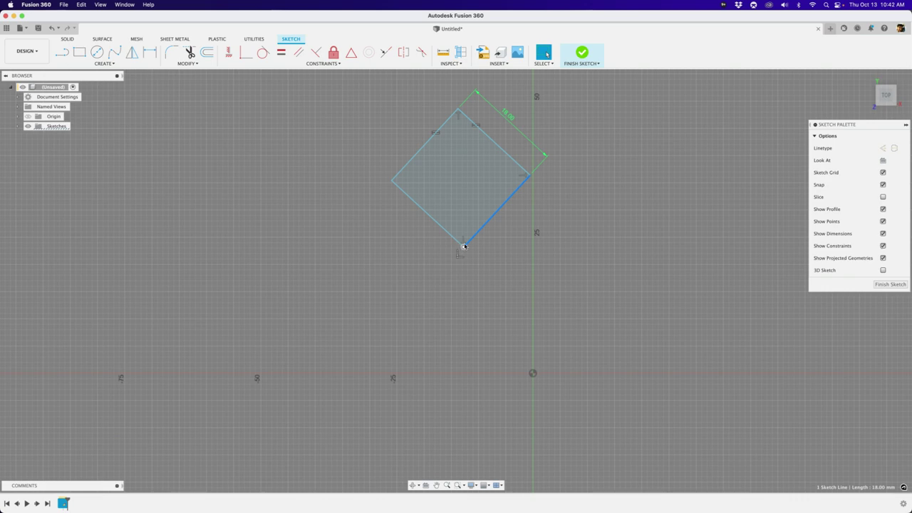
{"action": "mouse_move", "coordinate": [464, 247]}
{"action": "left_mouse_down"}
{"action": "mouse_move", "coordinate": [499, 320]}
{"action": "mouse_move", "coordinate": [444, 350]}
{"action": "left_mouse_up"}
{"action": "scroll", "coordinate": [388, 222], "scroll_direction": "up", "scroll_amount": 2}
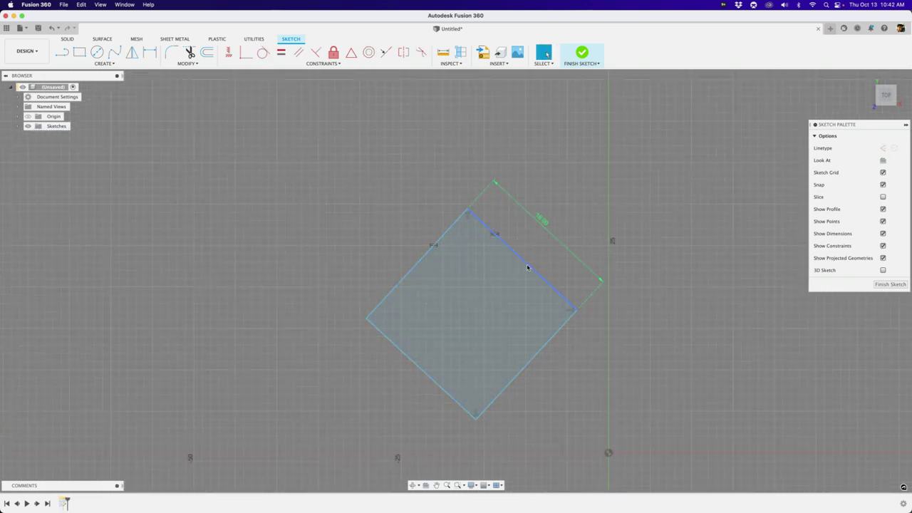
{"action": "scroll", "coordinate": [528, 264], "scroll_direction": "down", "scroll_amount": 2}
{"action": "scroll", "coordinate": [514, 262], "scroll_direction": "up", "scroll_amount": 2}
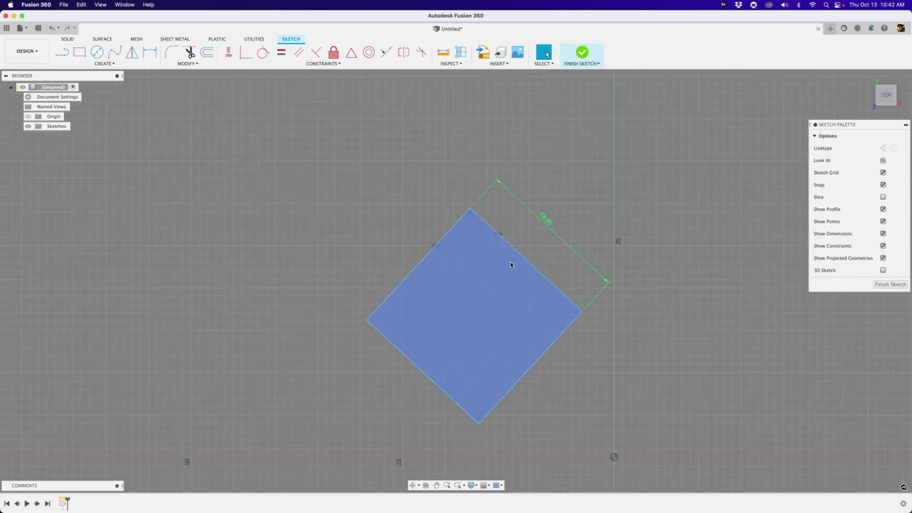
{"action": "scroll", "coordinate": [515, 263], "scroll_direction": "down", "scroll_amount": 3}
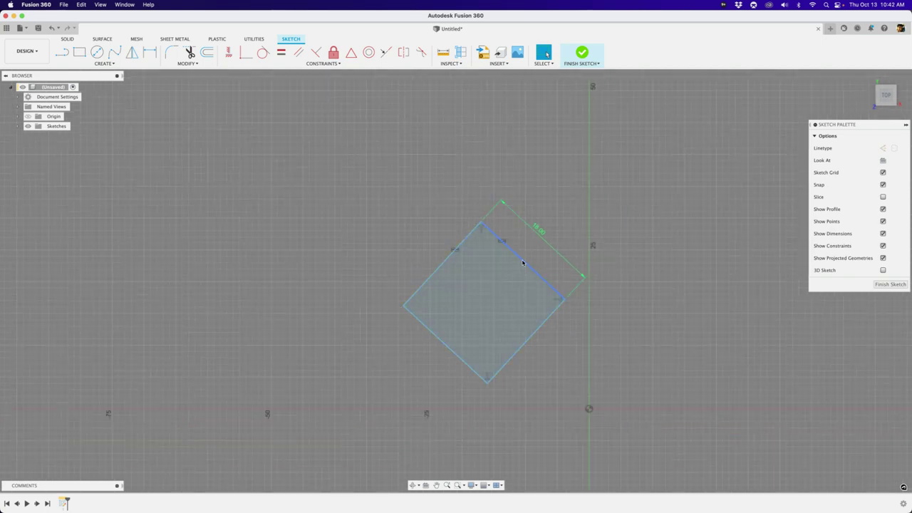
{"action": "mouse_move", "coordinate": [443, 259]}
{"action": "left_mouse_down"}
{"action": "mouse_move", "coordinate": [415, 254]}
{"action": "mouse_move", "coordinate": [420, 238]}
{"action": "left_mouse_up"}
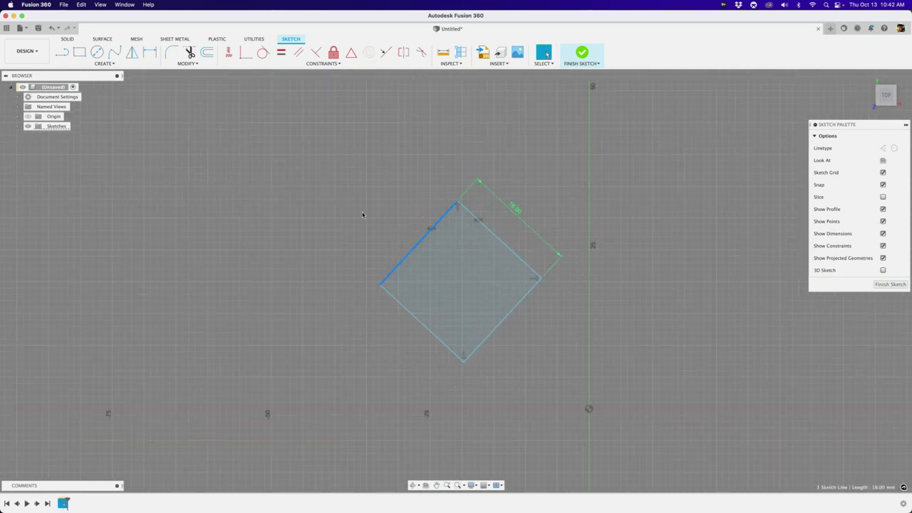
{"action": "left_click", "coordinate": [362, 215]}
{"action": "scroll", "coordinate": [402, 193], "scroll_direction": "down", "scroll_amount": 3}
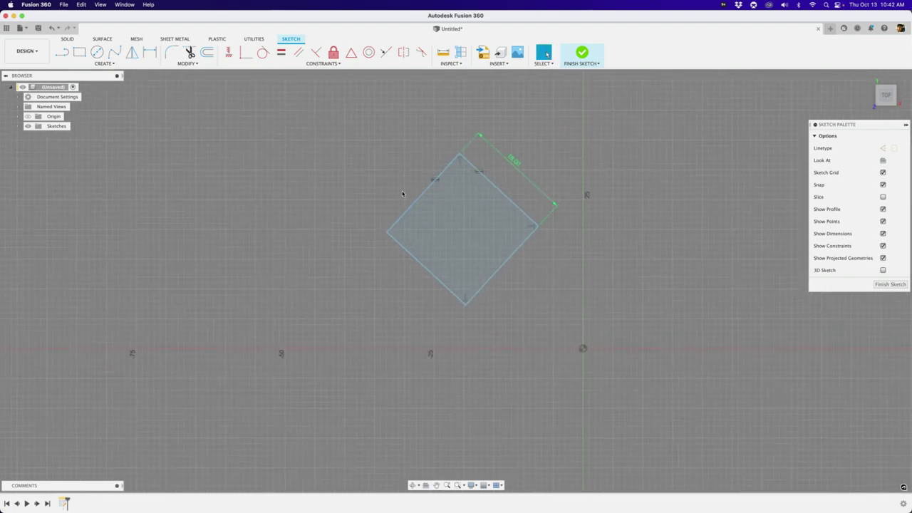
{"action": "scroll", "coordinate": [402, 194], "scroll_direction": "down", "scroll_amount": 1}
{"action": "left_click", "coordinate": [413, 201]}
{"action": "left_click_drag", "start_coordinate": [388, 214], "coordinate": [370, 263]}
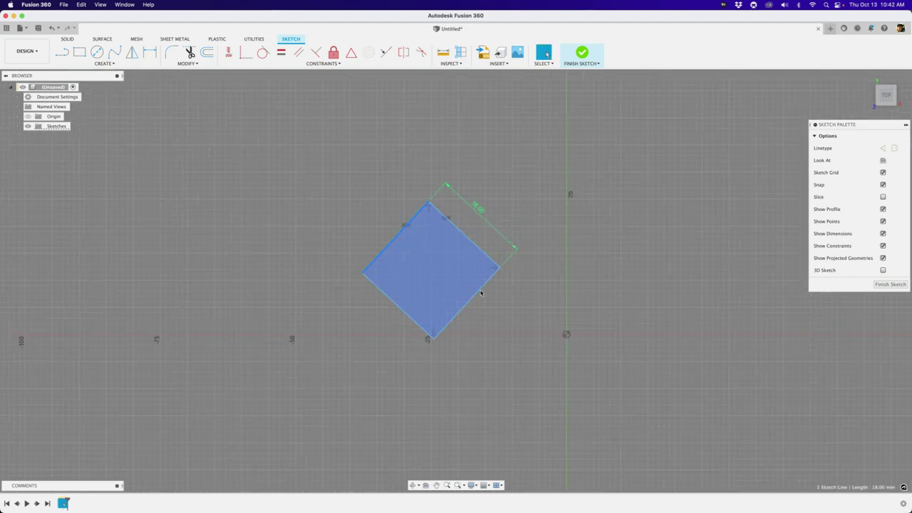
{"action": "left_click", "coordinate": [567, 335]}
{"action": "scroll", "coordinate": [567, 334], "scroll_direction": "up", "scroll_amount": 10}
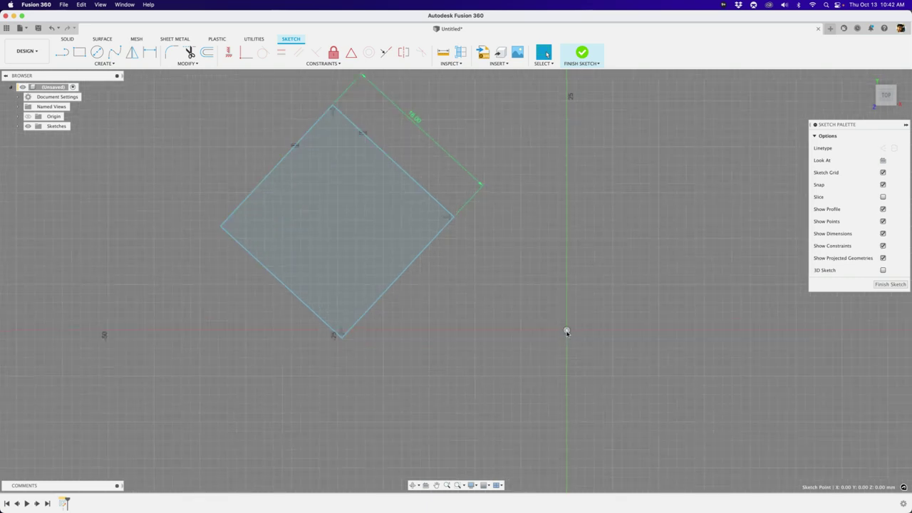
{"action": "scroll", "coordinate": [568, 326], "scroll_direction": "down", "scroll_amount": 6}
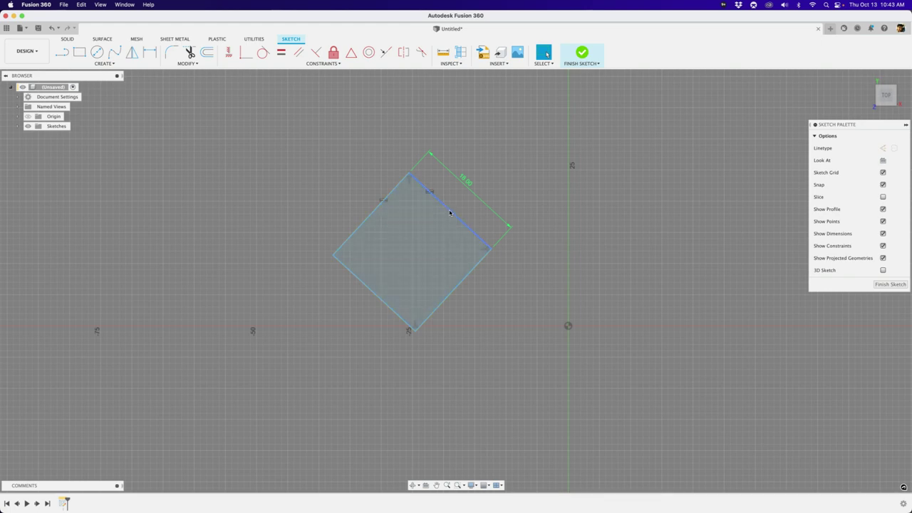
{"action": "mouse_move", "coordinate": [450, 212]}
{"action": "left_mouse_down"}
{"action": "mouse_move", "coordinate": [618, 366]}
{"action": "mouse_move", "coordinate": [489, 288]}
{"action": "mouse_move", "coordinate": [485, 302]}
{"action": "left_mouse_up"}
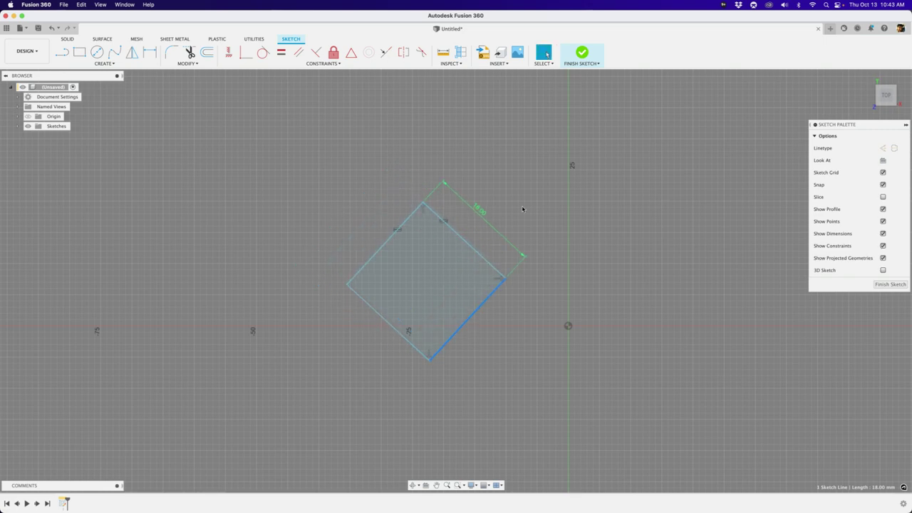
{"action": "left_click", "coordinate": [523, 209]}
{"action": "scroll", "coordinate": [366, 208], "scroll_direction": "up", "scroll_amount": 3}
{"action": "scroll", "coordinate": [366, 206], "scroll_direction": "down", "scroll_amount": 2}
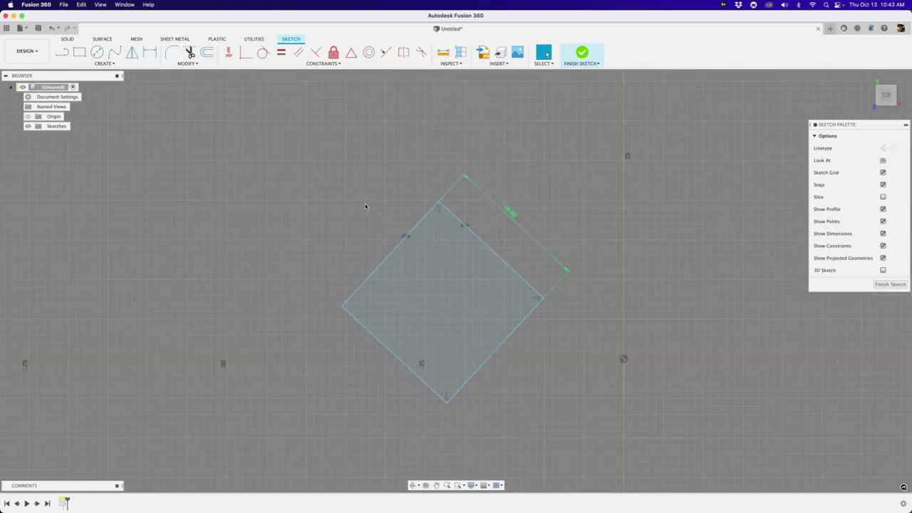
{"action": "scroll", "coordinate": [368, 202], "scroll_direction": "up", "scroll_amount": 2}
{"action": "scroll", "coordinate": [362, 215], "scroll_direction": "down", "scroll_amount": 2}
Step: Begin a line (L) on the square's upper-left edge, heading toward the centre
{"action": "key", "text": "l"}
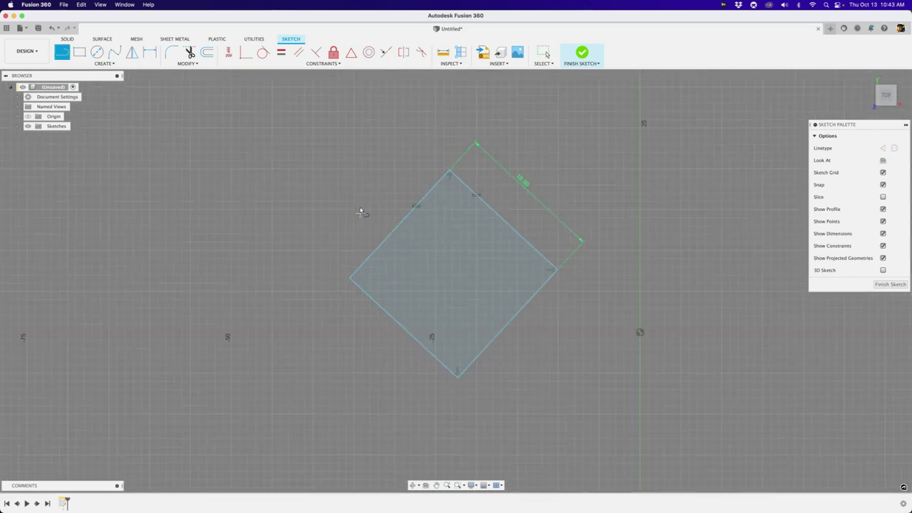
{"action": "scroll", "coordinate": [385, 218], "scroll_direction": "up", "scroll_amount": 2}
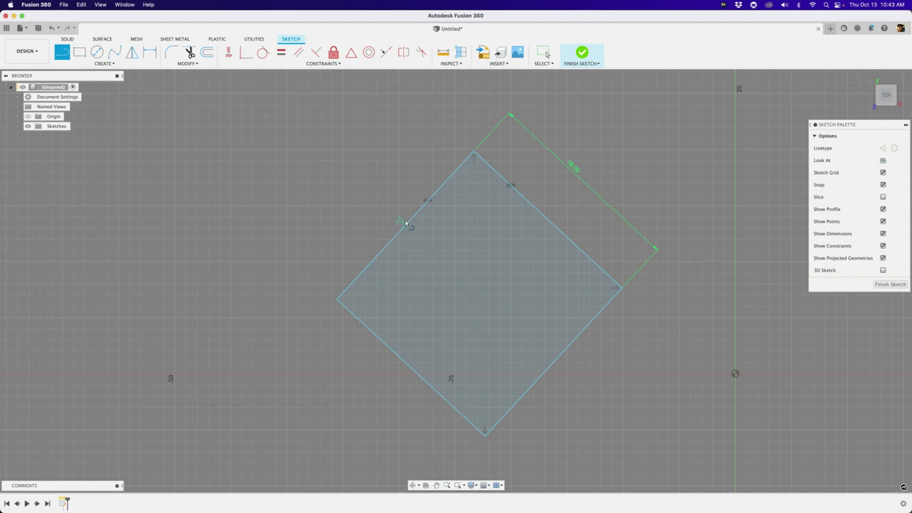
{"action": "left_click", "coordinate": [405, 225]}
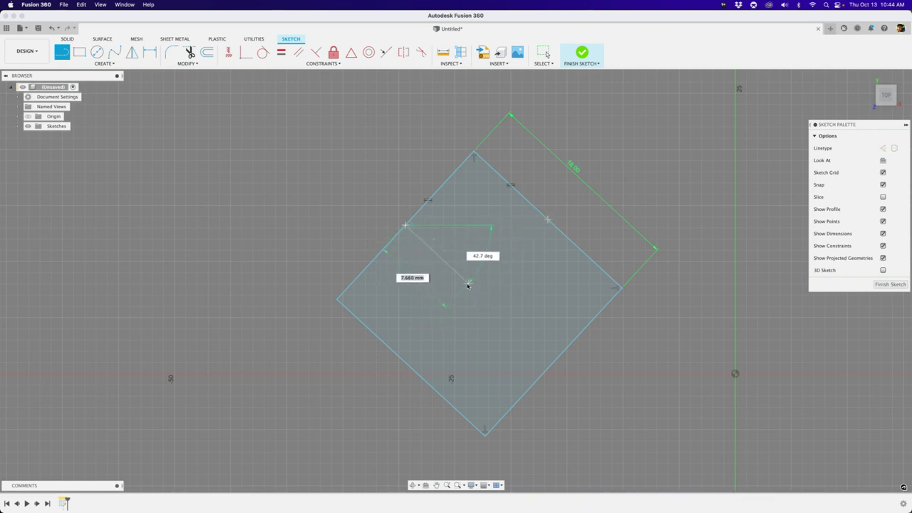
{"action": "scroll", "coordinate": [456, 276], "scroll_direction": "up", "scroll_amount": 2}
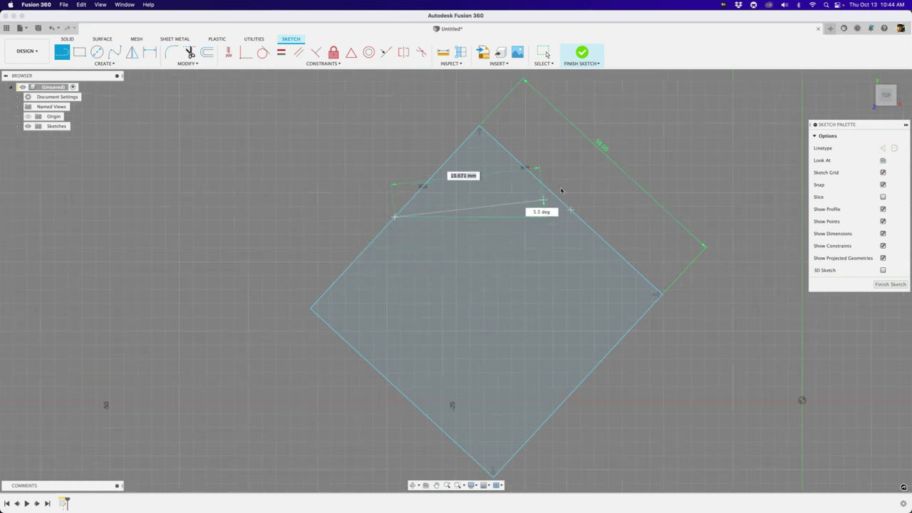
Step: Draw a V of two lines through the centre, ending on the upper-right edge
{"action": "left_click", "coordinate": [474, 290]}
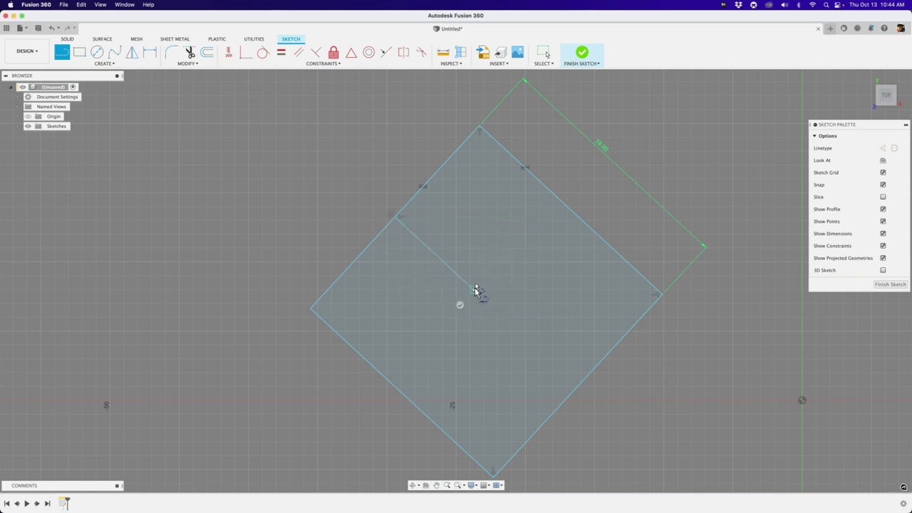
{"action": "left_click_drag", "start_coordinate": [541, 305], "coordinate": [491, 274]}
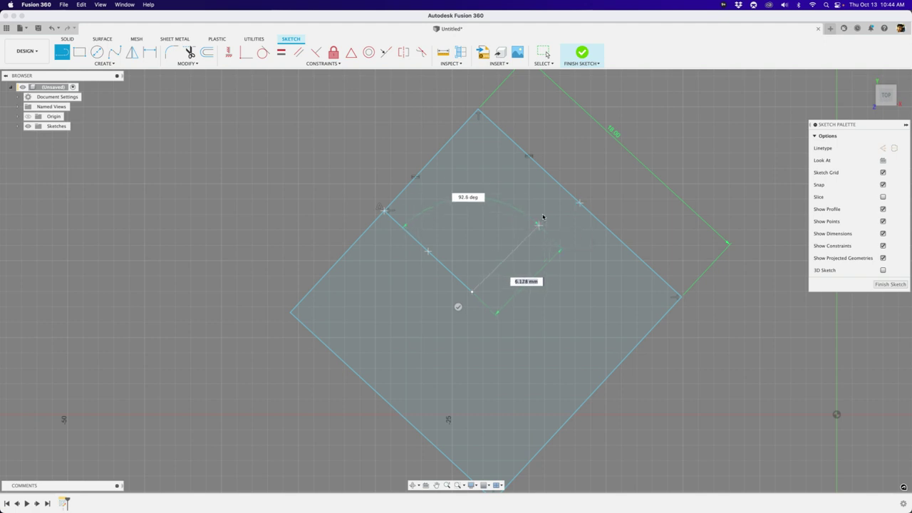
{"action": "left_click", "coordinate": [579, 204]}
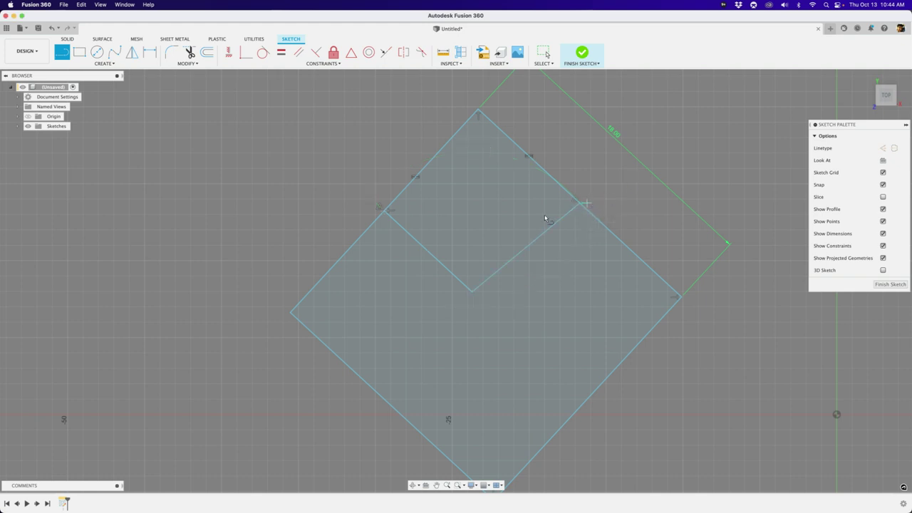
{"action": "key", "text": "Escape"}
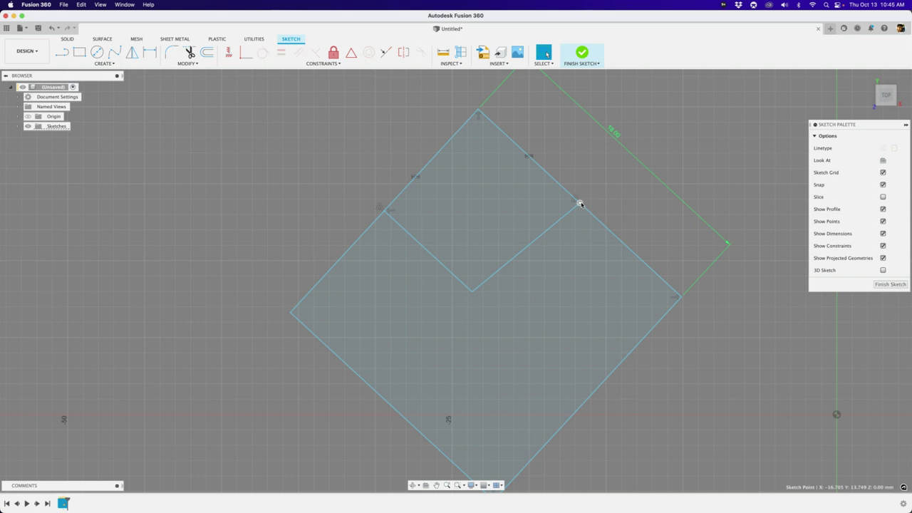
Step: Constrain the two V lines perpendicular to each other
{"action": "left_click", "coordinate": [383, 209]}
{"action": "left_click", "coordinate": [572, 185]}
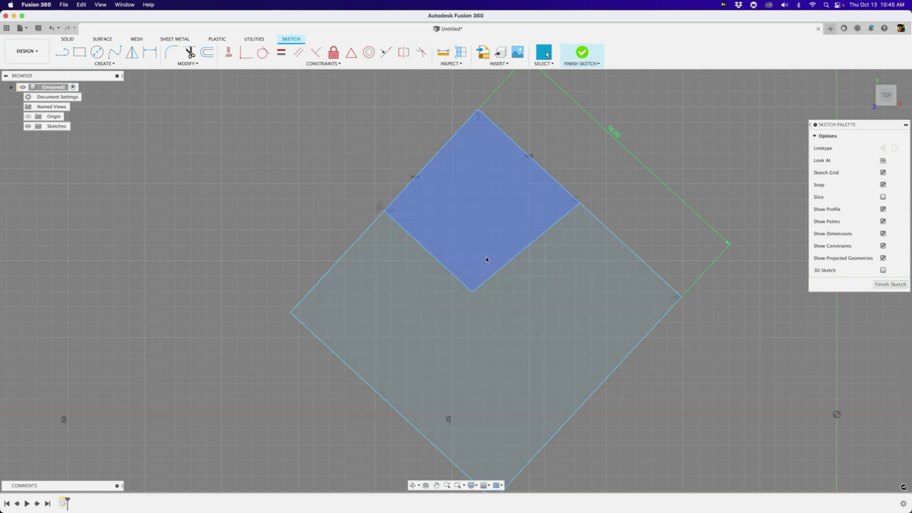
{"action": "left_click", "coordinate": [560, 224]}
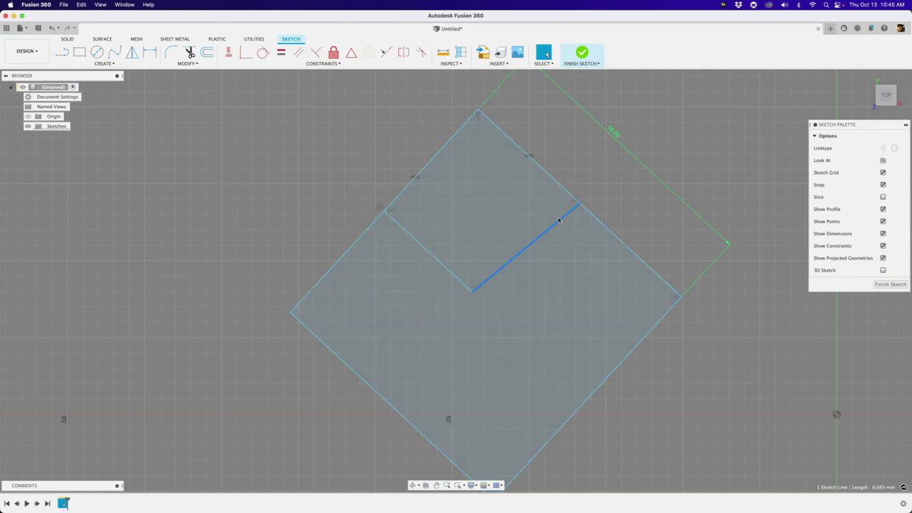
{"action": "left_click", "coordinate": [563, 188], "text": "shift"}
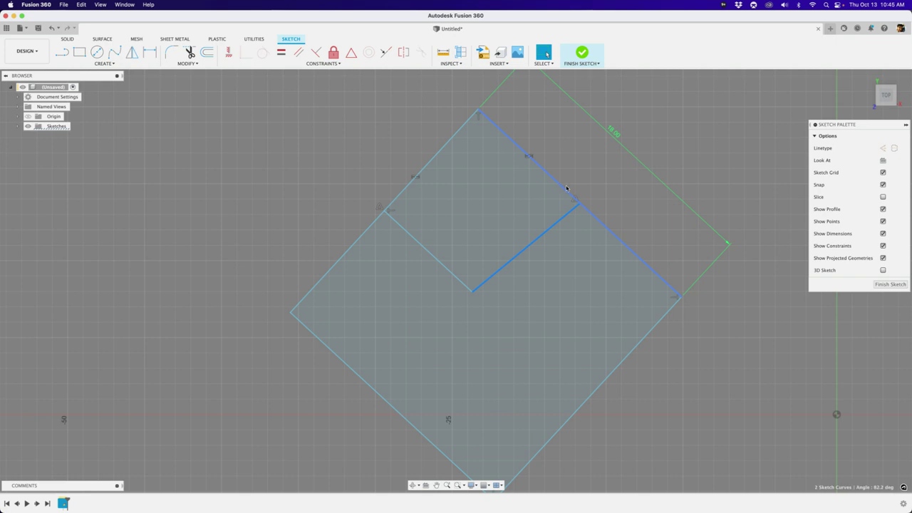
{"action": "left_click", "coordinate": [439, 256], "text": "shift"}
{"action": "left_click", "coordinate": [449, 269]}
{"action": "left_click", "coordinate": [498, 273], "text": "shift"}
{"action": "scroll", "coordinate": [497, 274], "scroll_direction": "down", "scroll_amount": 1}
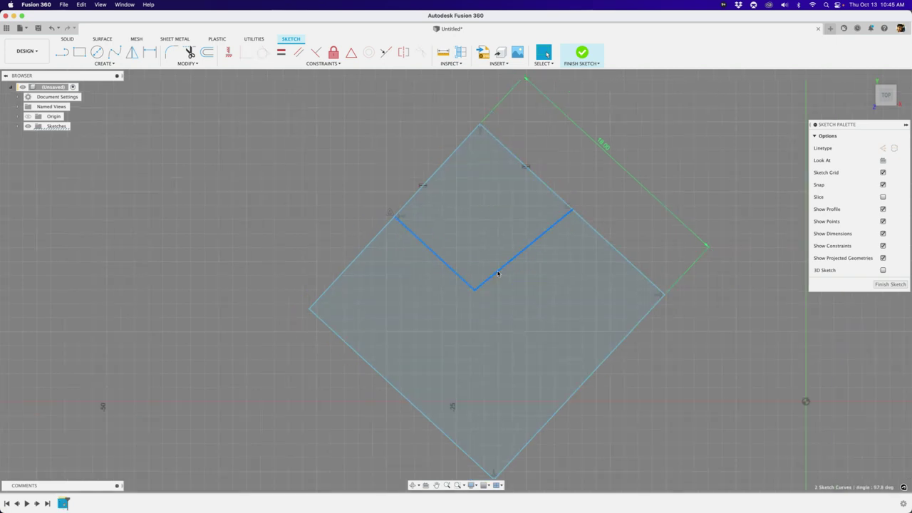
{"action": "key", "text": "s"}
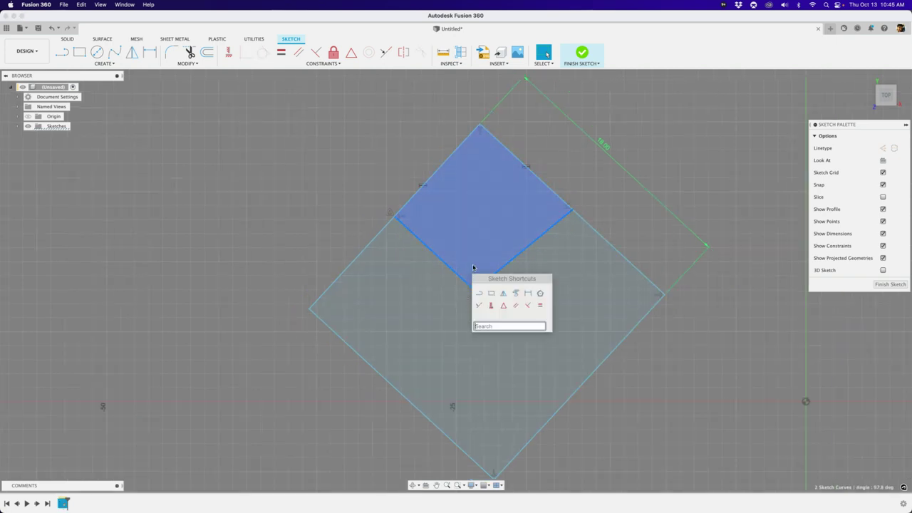
{"action": "left_click", "coordinate": [528, 305]}
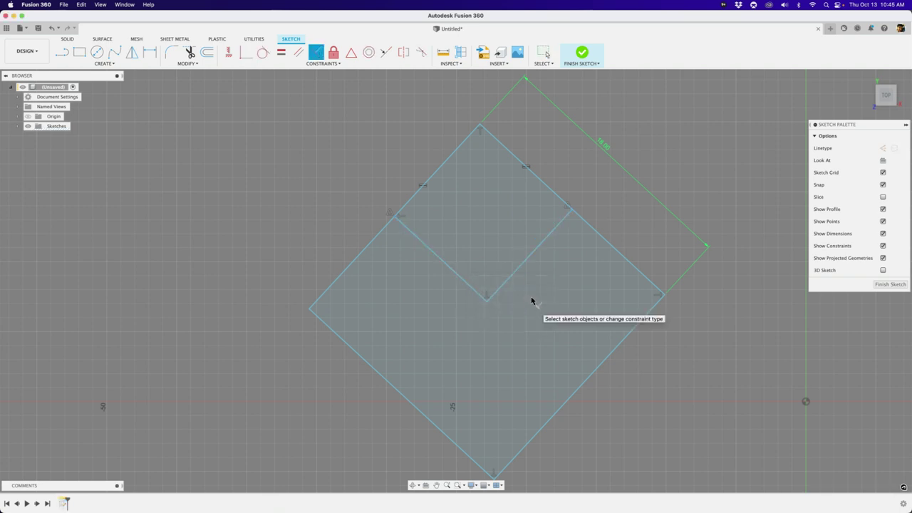
Step: Convert both V lines into construction lines with X
{"action": "key", "text": "Escape"}
{"action": "left_click", "coordinate": [486, 303]}
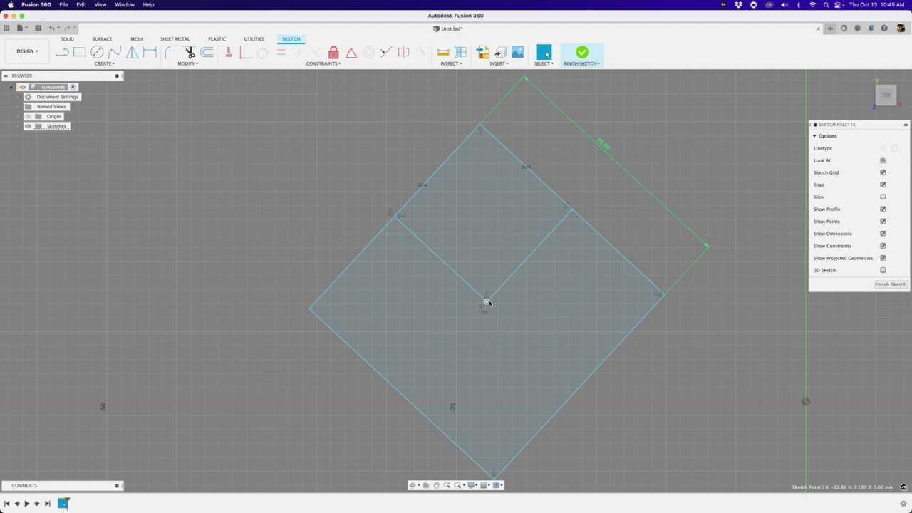
{"action": "scroll", "coordinate": [334, 264], "scroll_direction": "down", "scroll_amount": 4}
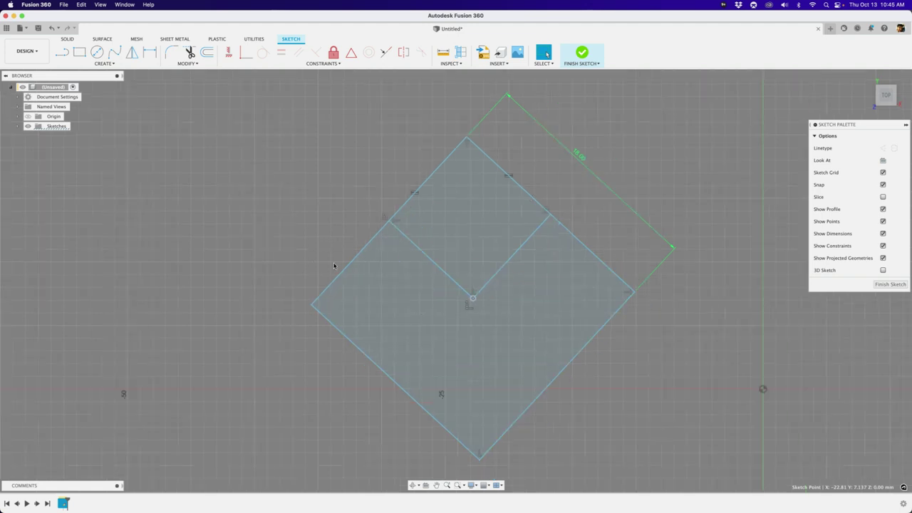
{"action": "left_click", "coordinate": [322, 203]}
{"action": "scroll", "coordinate": [435, 267], "scroll_direction": "up", "scroll_amount": 2}
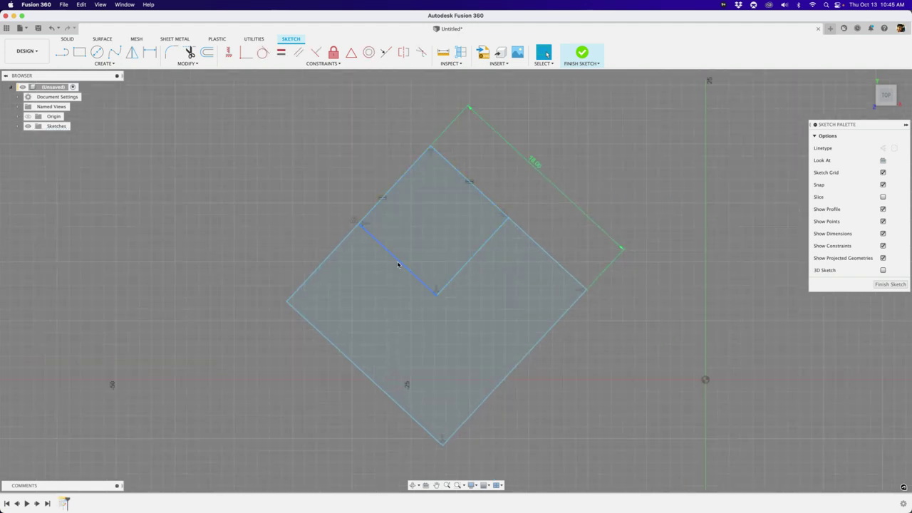
{"action": "left_click", "coordinate": [399, 265]}
{"action": "left_click", "coordinate": [476, 256]}
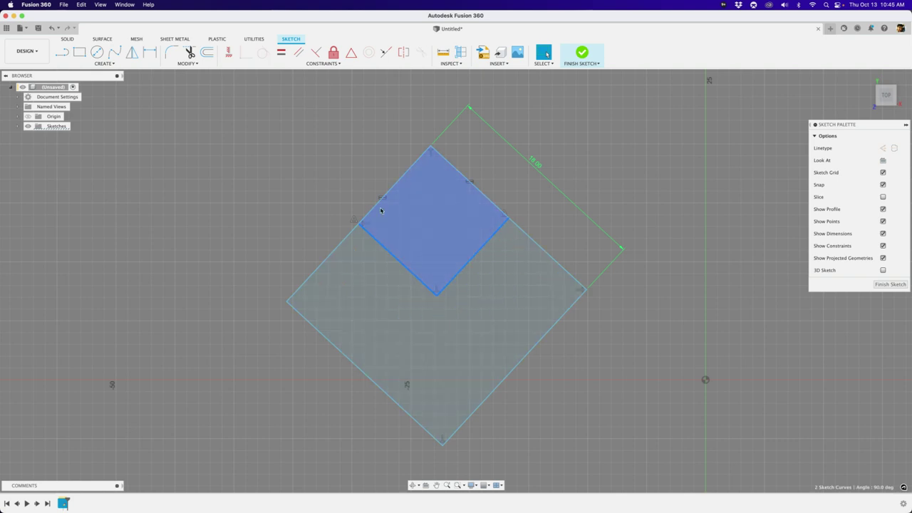
{"action": "key", "text": "x"}
Step: Click the square repeatedly to confirm it selects as a single profile
{"action": "left_click", "coordinate": [421, 229]}
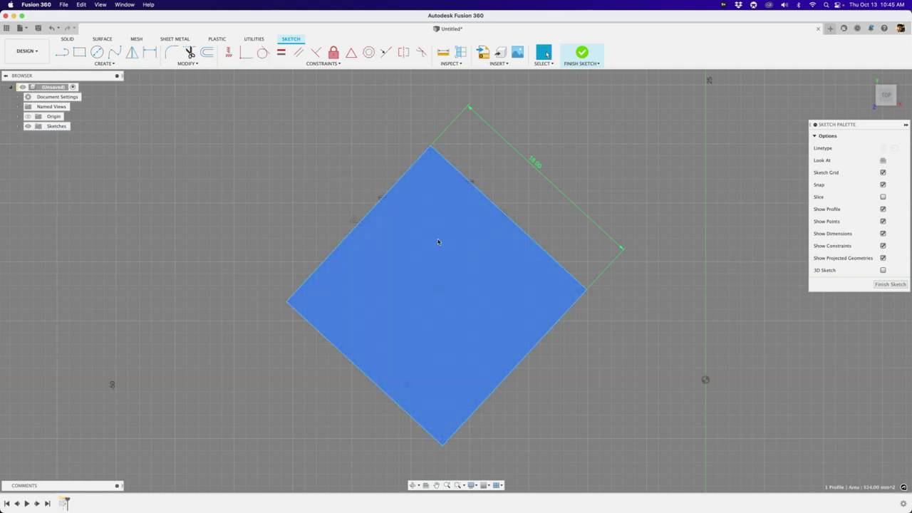
{"action": "left_click", "coordinate": [376, 235]}
{"action": "left_click", "coordinate": [401, 230]}
{"action": "scroll", "coordinate": [352, 234], "scroll_direction": "down", "scroll_amount": 3}
{"action": "left_click", "coordinate": [309, 185]}
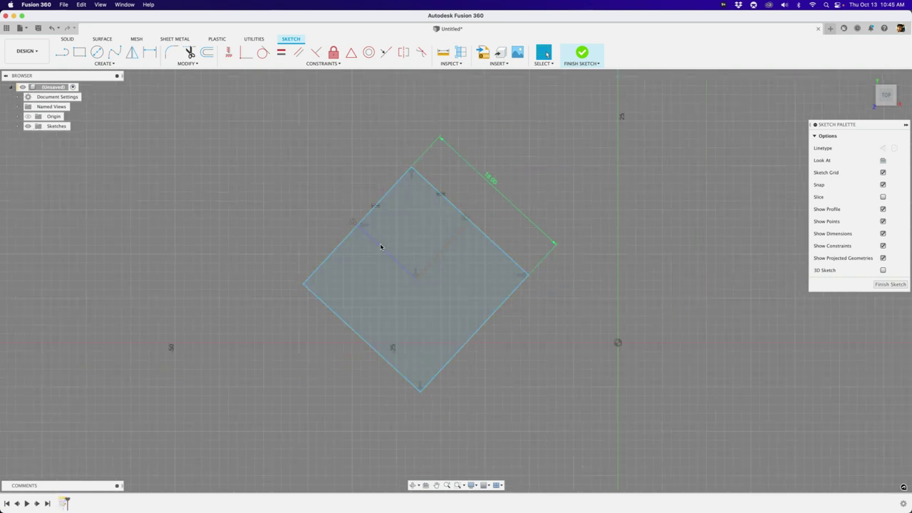
{"action": "scroll", "coordinate": [341, 244], "scroll_direction": "up", "scroll_amount": 1}
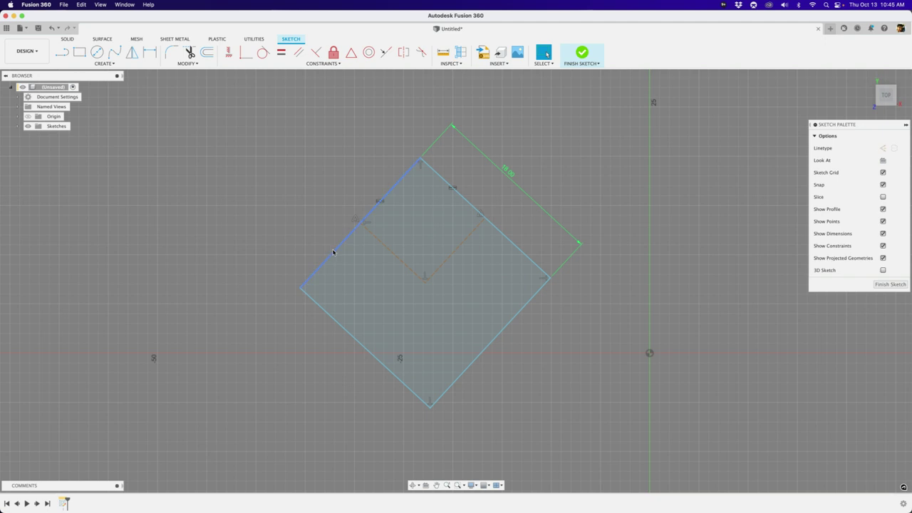
{"action": "left_click", "coordinate": [380, 255]}
{"action": "scroll", "coordinate": [387, 253], "scroll_direction": "down", "scroll_amount": 1}
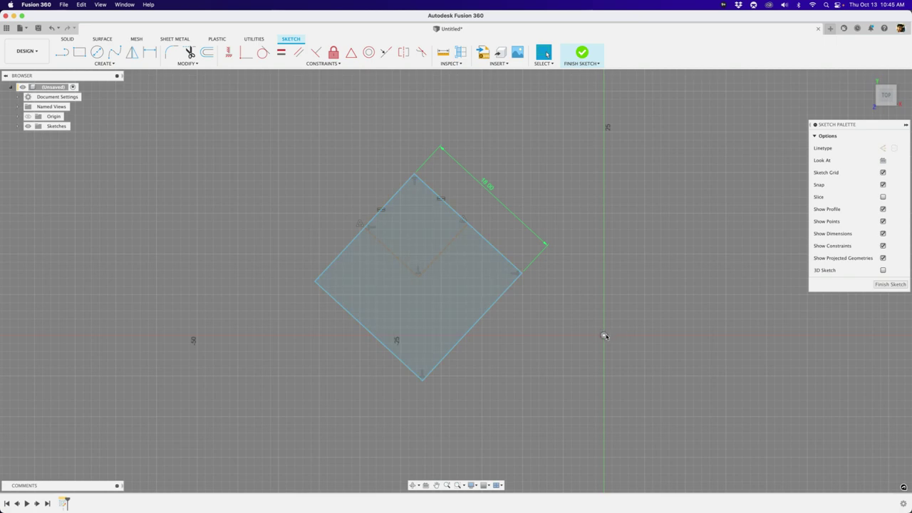
{"action": "left_click", "coordinate": [402, 298]}
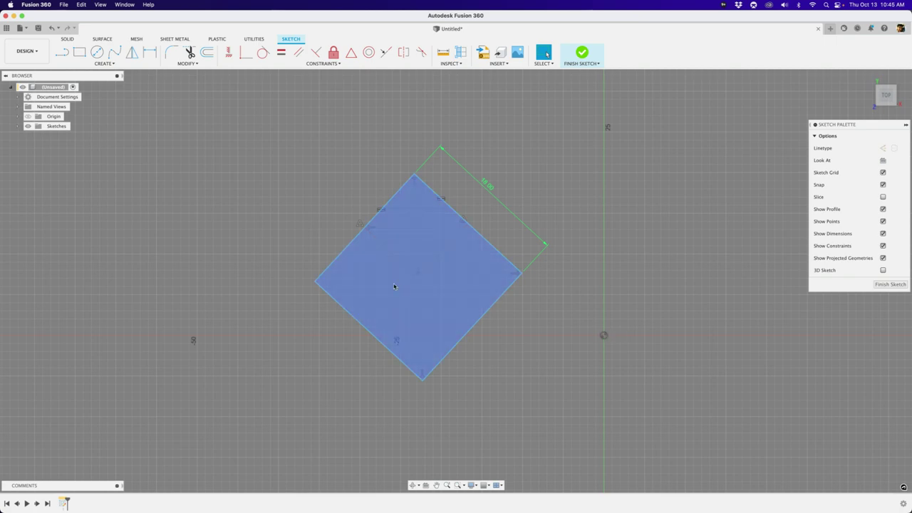
{"action": "left_click", "coordinate": [418, 279]}
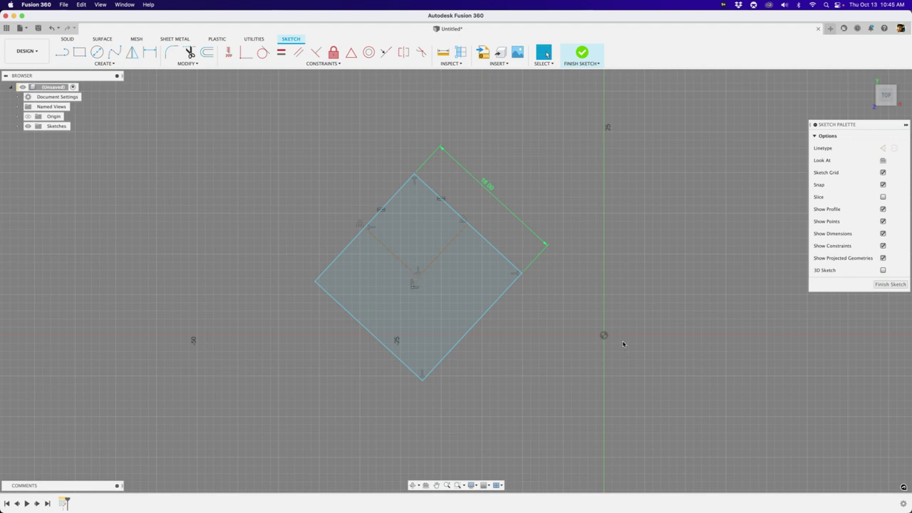
{"action": "left_click", "coordinate": [417, 284]}
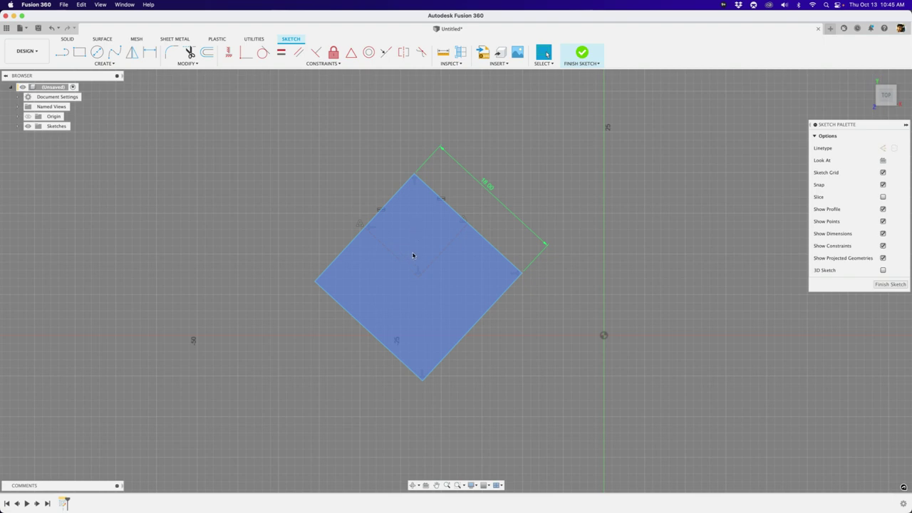
Step: Make the square's centre point coincident with the sketch origin
{"action": "key", "text": "s"}
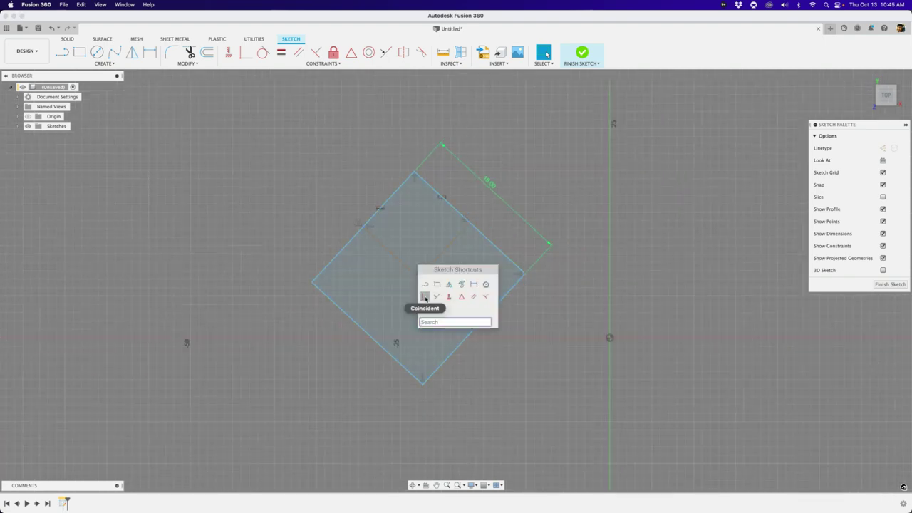
{"action": "left_click", "coordinate": [426, 296]}
{"action": "left_click", "coordinate": [417, 276]}
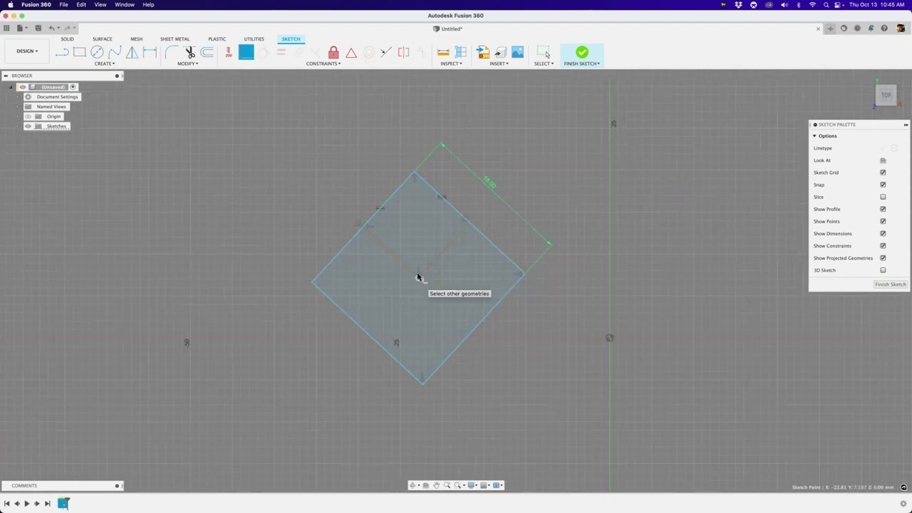
{"action": "left_click", "coordinate": [611, 337]}
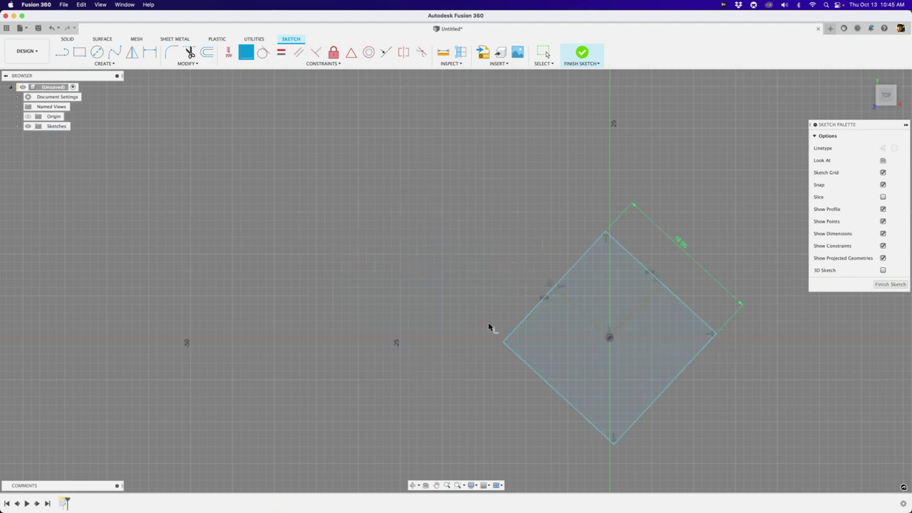
{"action": "key", "text": "Escape"}
{"action": "scroll", "coordinate": [621, 336], "scroll_direction": "up", "scroll_amount": 3}
{"action": "scroll", "coordinate": [612, 328], "scroll_direction": "down", "scroll_amount": 1}
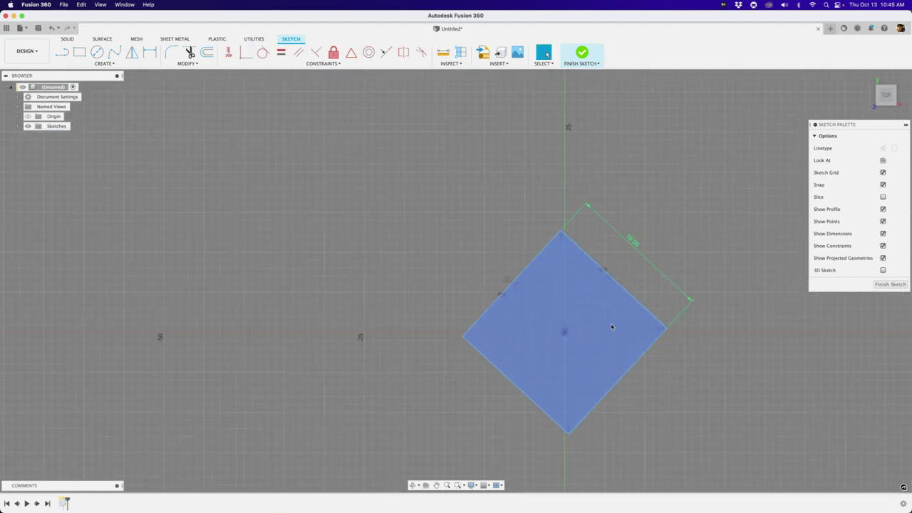
{"action": "scroll", "coordinate": [606, 299], "scroll_direction": "up", "scroll_amount": 2}
Step: Drag the square's right edge and top corner to confirm it rotates about the origin
{"action": "mouse_move", "coordinate": [639, 286]}
{"action": "left_mouse_down"}
{"action": "mouse_move", "coordinate": [601, 251]}
{"action": "mouse_move", "coordinate": [518, 234]}
{"action": "mouse_move", "coordinate": [486, 397]}
{"action": "mouse_move", "coordinate": [703, 252]}
{"action": "mouse_move", "coordinate": [464, 261]}
{"action": "mouse_move", "coordinate": [544, 231]}
{"action": "mouse_move", "coordinate": [622, 275]}
{"action": "mouse_move", "coordinate": [541, 232]}
{"action": "mouse_move", "coordinate": [576, 240]}
{"action": "left_mouse_up"}
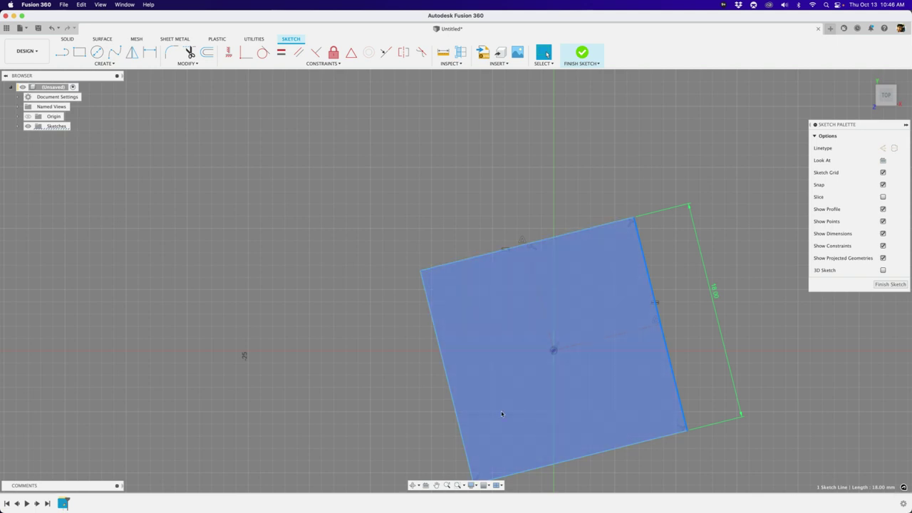
{"action": "scroll", "coordinate": [609, 356], "scroll_direction": "down", "scroll_amount": 1}
{"action": "left_click", "coordinate": [590, 222]}
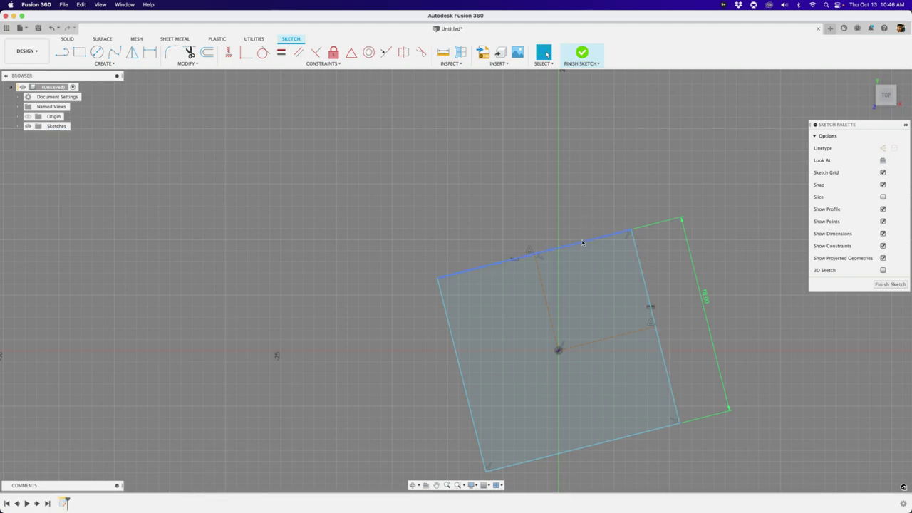
{"action": "scroll", "coordinate": [580, 202], "scroll_direction": "down", "scroll_amount": 1}
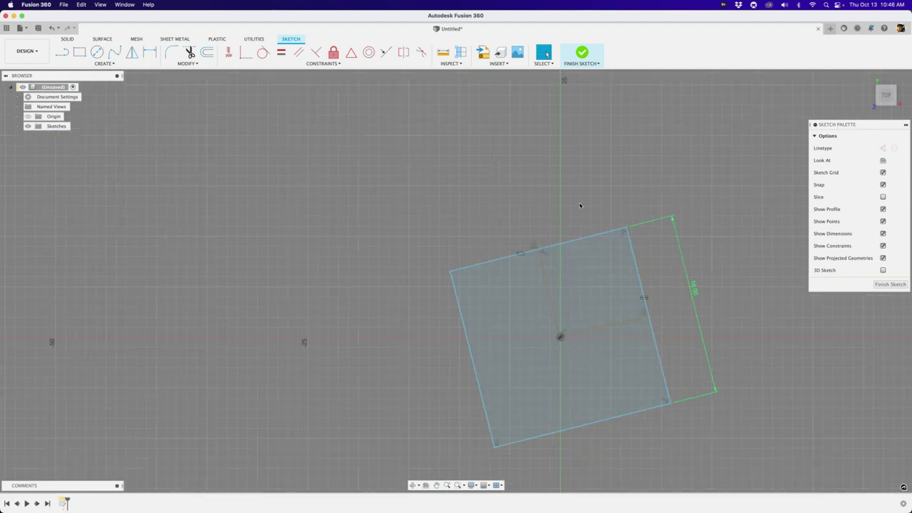
{"action": "left_click", "coordinate": [600, 252]}
{"action": "left_click", "coordinate": [639, 286]}
{"action": "left_click_drag", "start_coordinate": [639, 285], "coordinate": [561, 189]}
{"action": "left_click", "coordinate": [531, 176]}
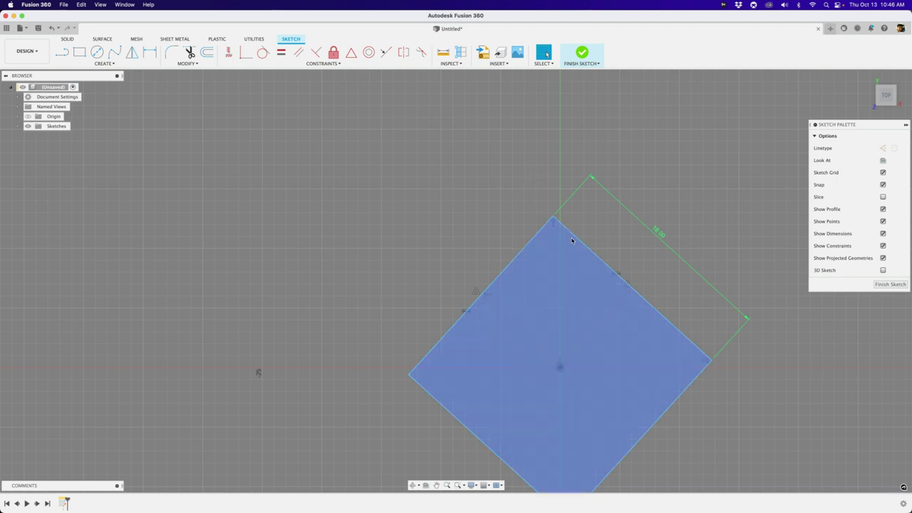
{"action": "scroll", "coordinate": [550, 219], "scroll_direction": "up", "scroll_amount": 2}
{"action": "mouse_move", "coordinate": [550, 219]}
{"action": "left_mouse_down"}
{"action": "mouse_move", "coordinate": [571, 216]}
{"action": "mouse_move", "coordinate": [530, 217]}
{"action": "left_mouse_up"}
{"action": "scroll", "coordinate": [480, 189], "scroll_direction": "down", "scroll_amount": 2}
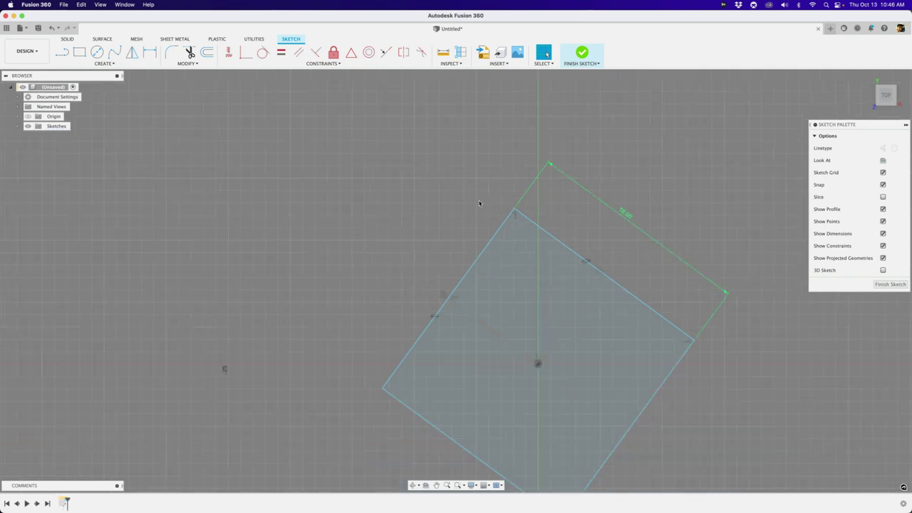
{"action": "key", "text": "l"}
{"action": "scroll", "coordinate": [536, 361], "scroll_direction": "up", "scroll_amount": 1}
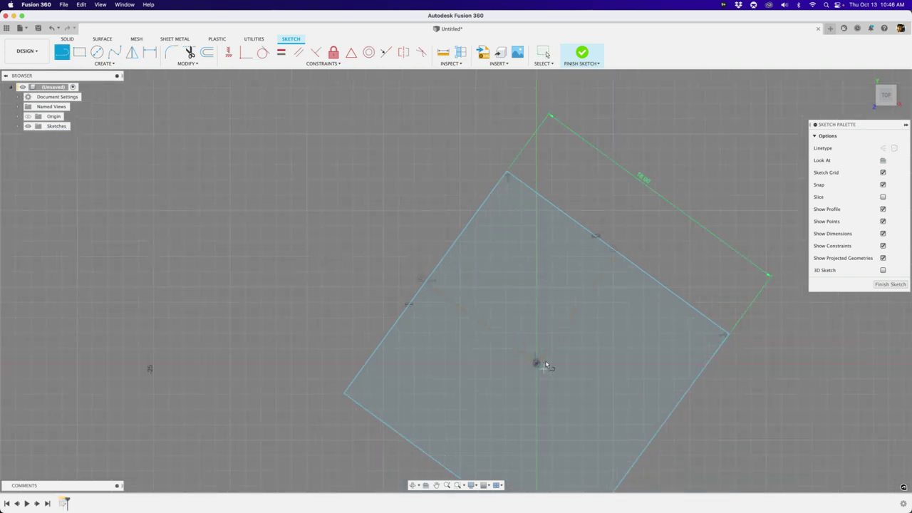
Step: Draw a line from the square's centre to its right corner and make it horizontal
{"action": "left_click", "coordinate": [536, 363]}
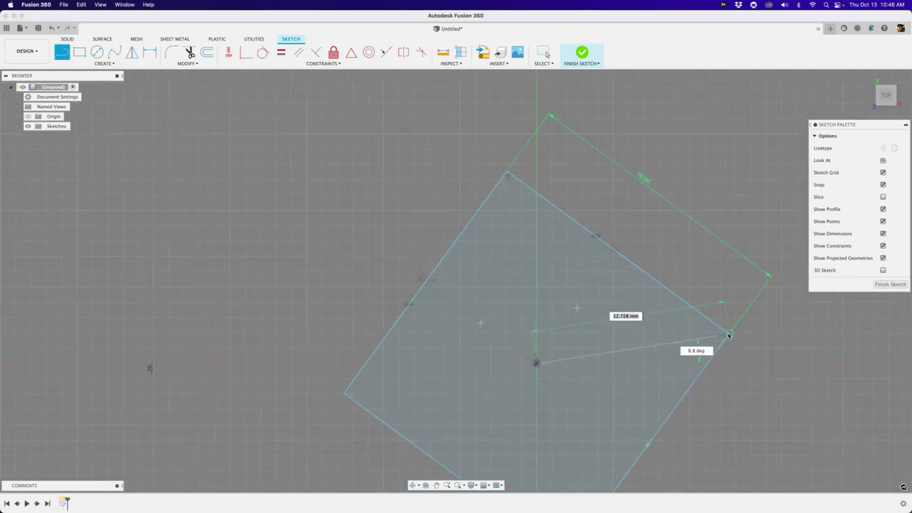
{"action": "left_click", "coordinate": [728, 335]}
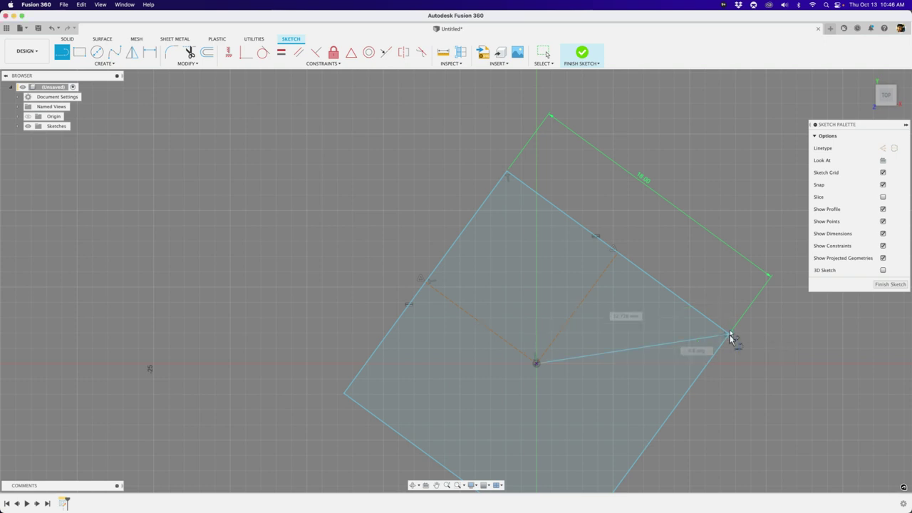
{"action": "key", "text": "Escape"}
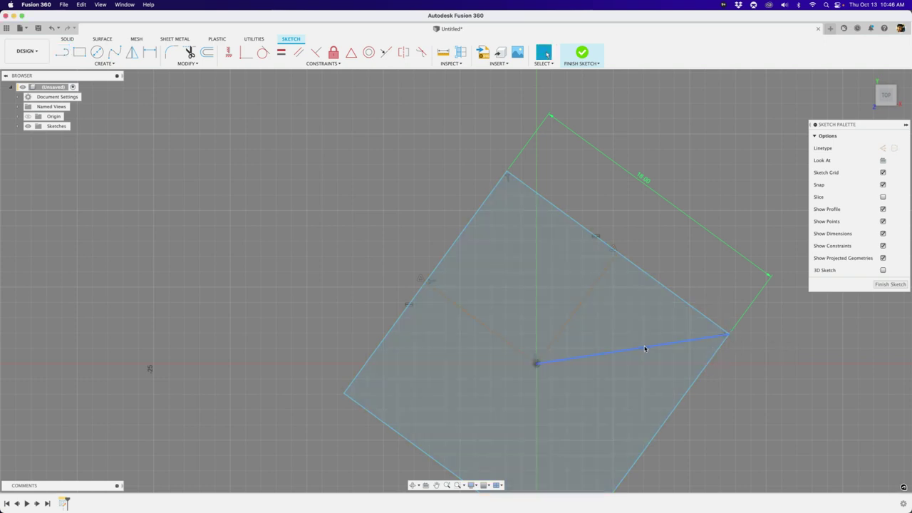
{"action": "left_click", "coordinate": [646, 350]}
{"action": "key", "text": "s"}
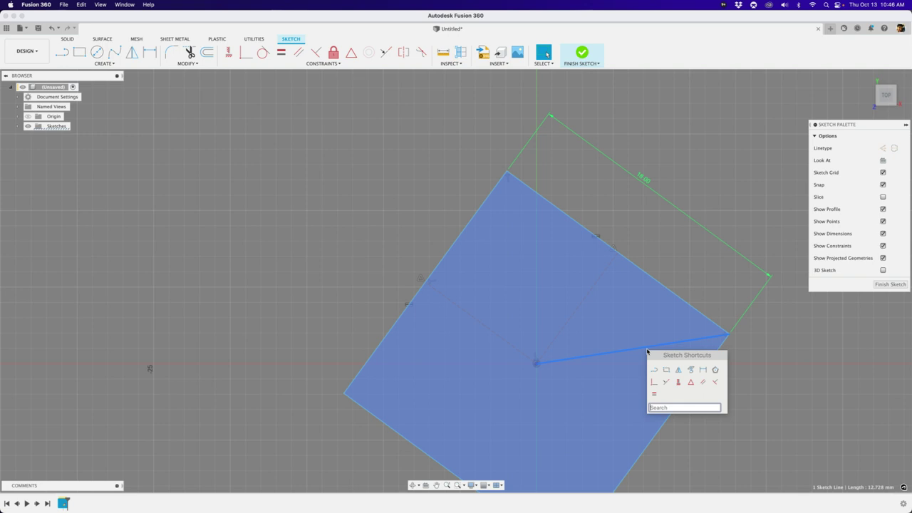
{"action": "left_click", "coordinate": [678, 383]}
{"action": "key", "text": "Escape"}
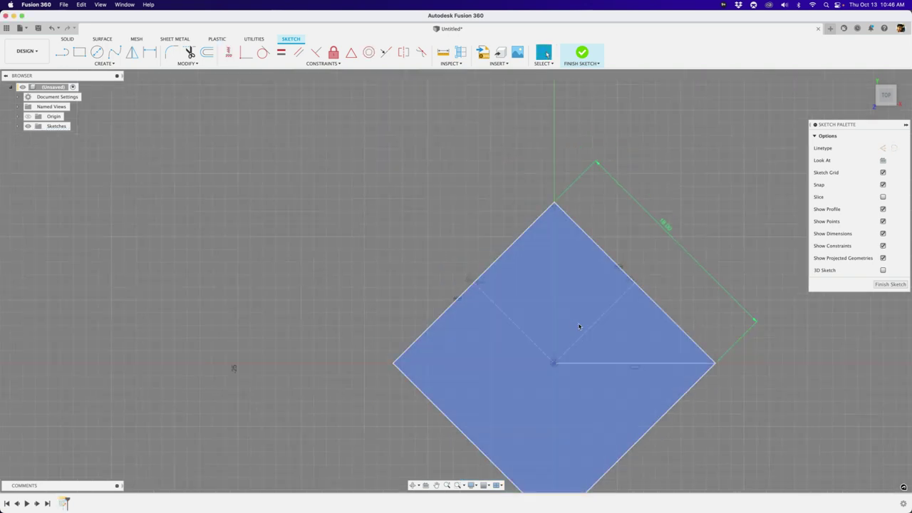
Step: Turn the centre-to-upper-right-edge line into construction geometry
{"action": "scroll", "coordinate": [589, 333], "scroll_direction": "up", "scroll_amount": 2}
{"action": "left_click", "coordinate": [588, 332]}
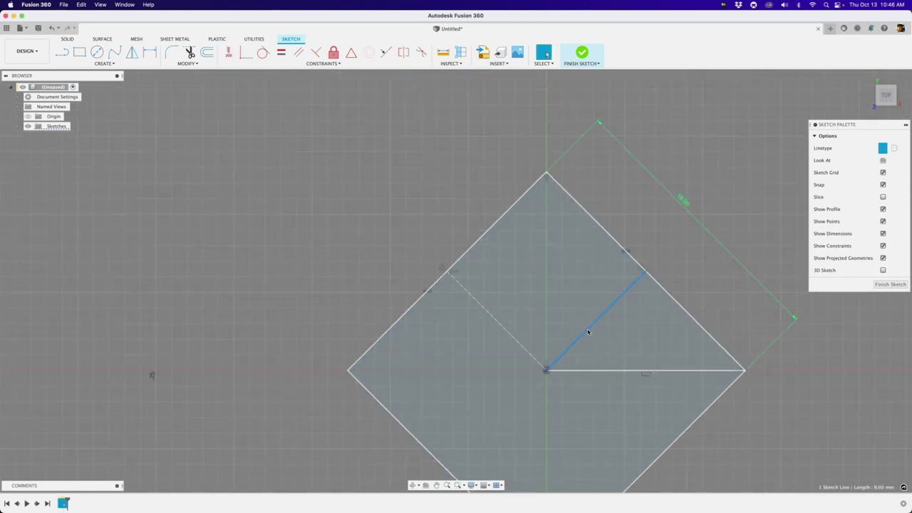
{"action": "left_click", "coordinate": [605, 372], "text": "shift"}
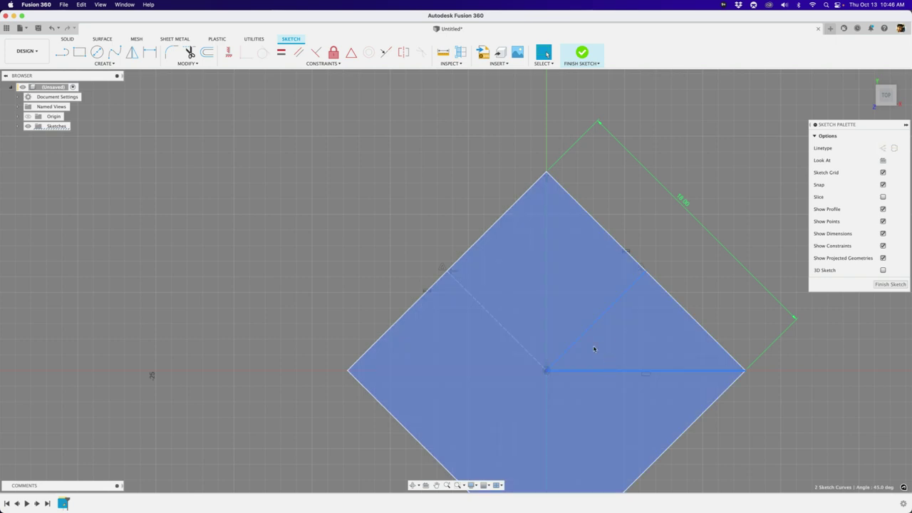
{"action": "key", "text": "x"}
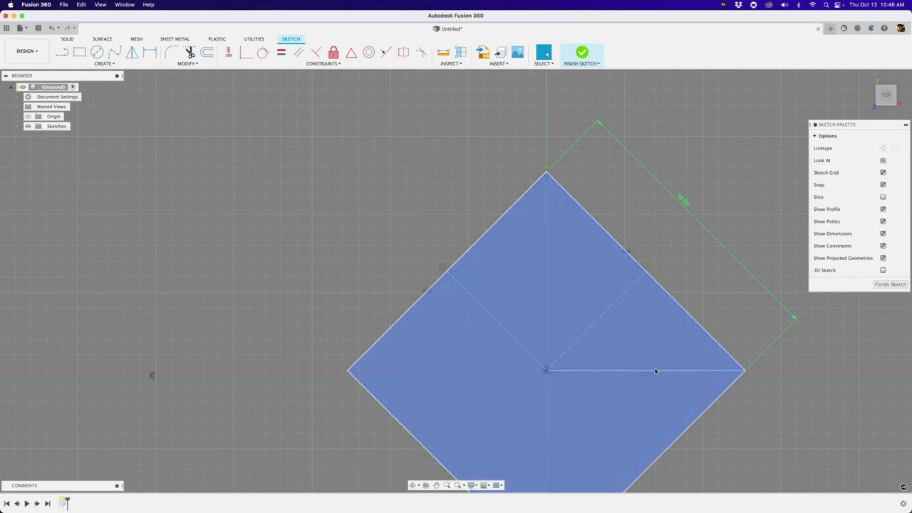
{"action": "left_click", "coordinate": [609, 371]}
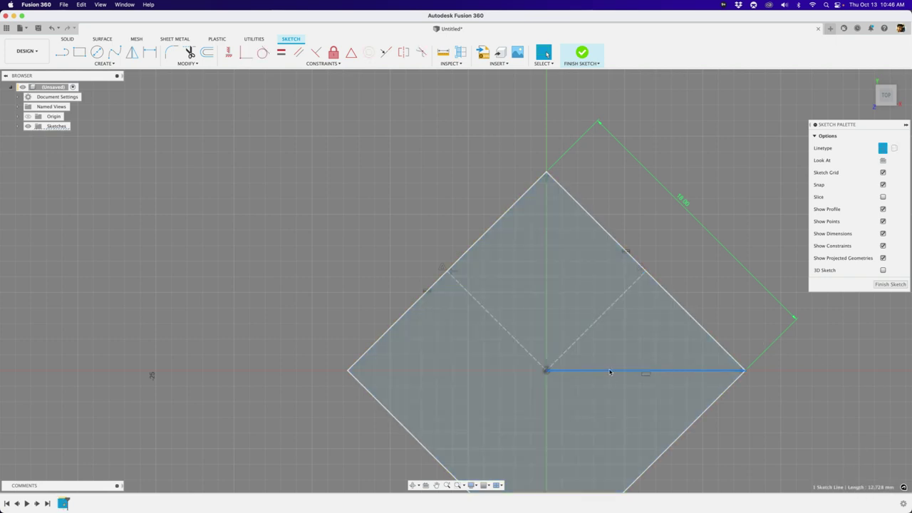
{"action": "left_click", "coordinate": [352, 189]}
{"action": "scroll", "coordinate": [411, 236], "scroll_direction": "down", "scroll_amount": 2}
{"action": "scroll", "coordinate": [505, 275], "scroll_direction": "up", "scroll_amount": 4}
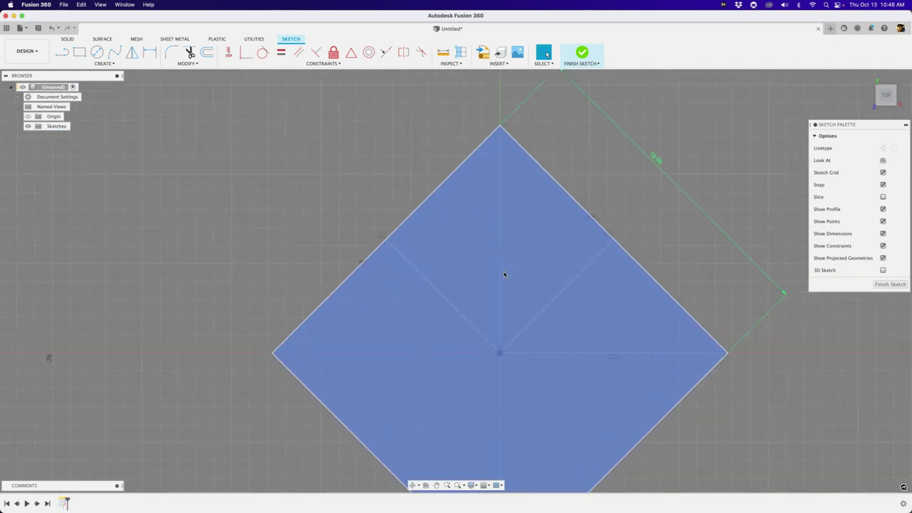
{"action": "left_click", "coordinate": [552, 298]}
{"action": "scroll", "coordinate": [549, 300], "scroll_direction": "down", "scroll_amount": 1}
{"action": "key", "text": "d"}
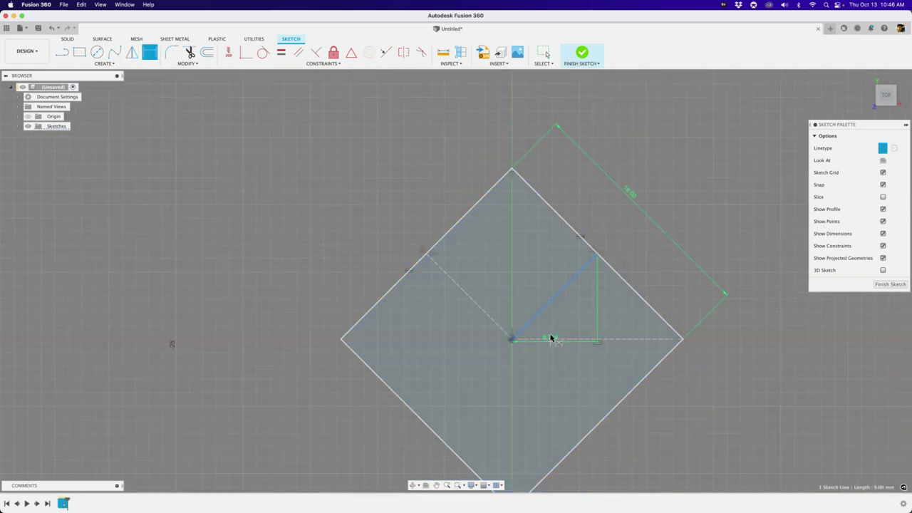
{"action": "left_click", "coordinate": [553, 341]}
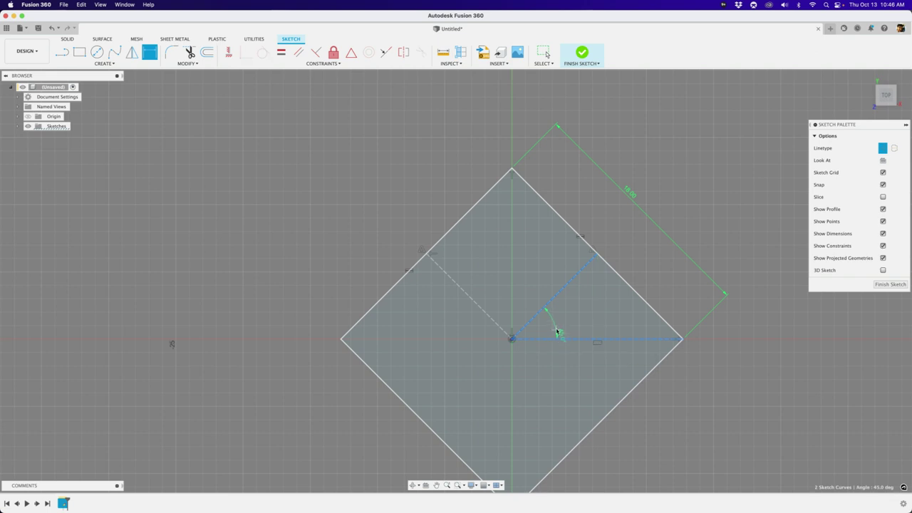
{"action": "left_click", "coordinate": [572, 338]}
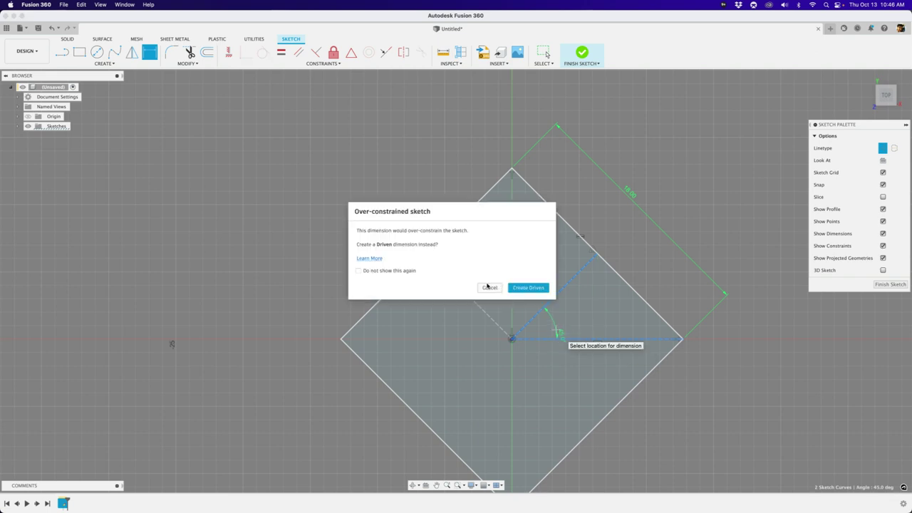
{"action": "left_click", "coordinate": [490, 287]}
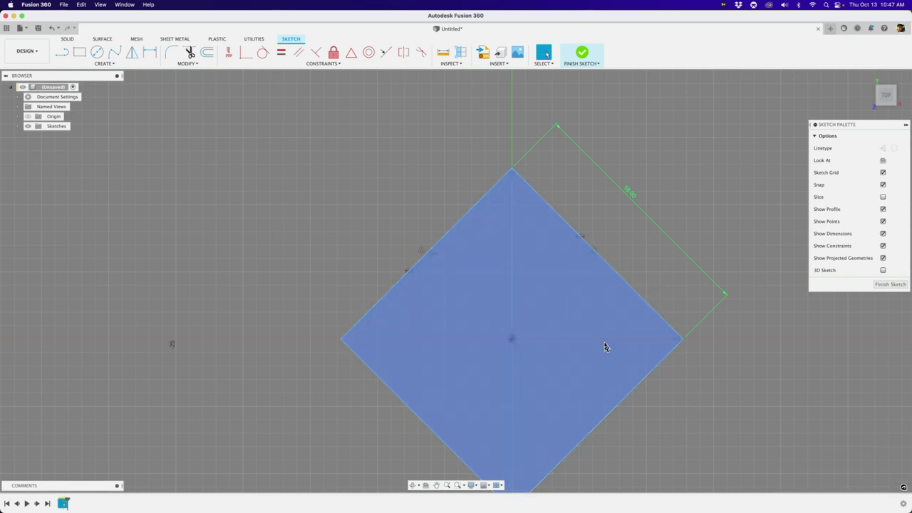
Step: Draw a horizontal line from the square's centre out past its right side
{"action": "mouse_move", "coordinate": [620, 276]}
{"action": "left_mouse_down"}
{"action": "mouse_move", "coordinate": [582, 243]}
{"action": "mouse_move", "coordinate": [591, 254]}
{"action": "left_mouse_up"}
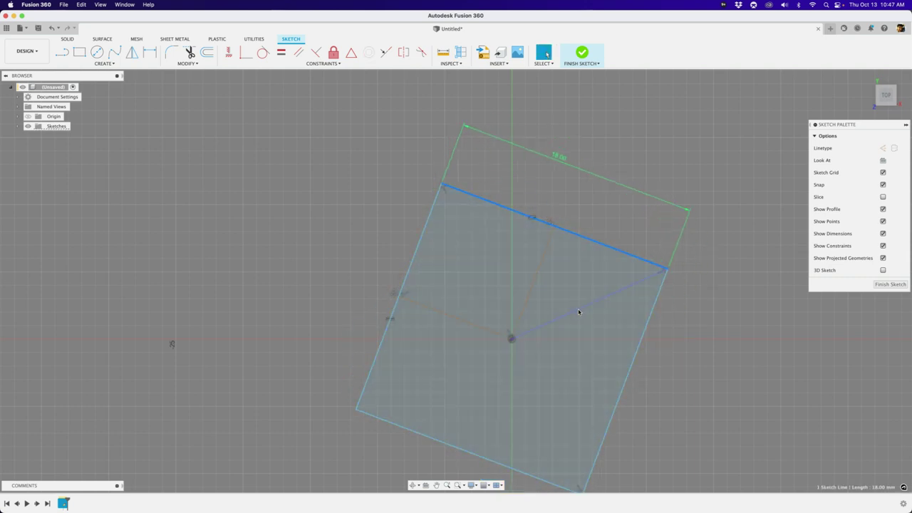
{"action": "left_click", "coordinate": [583, 310]}
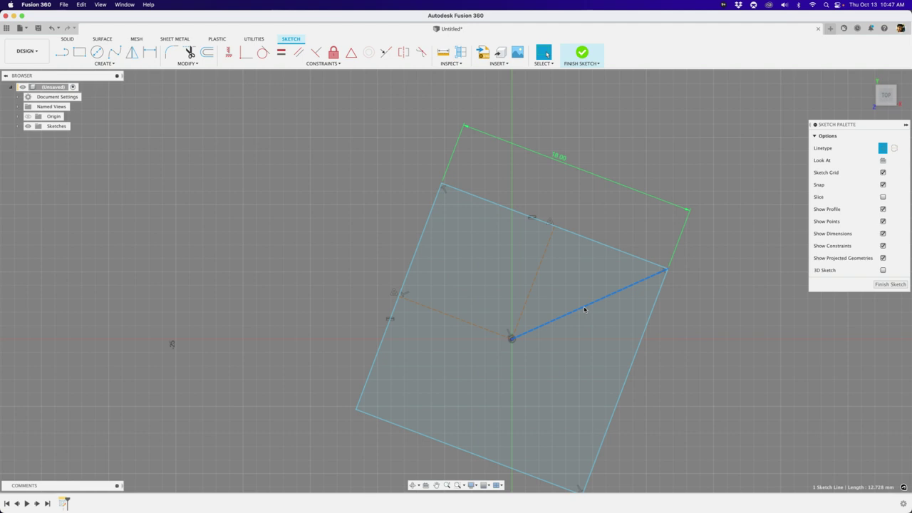
{"action": "left_click", "coordinate": [552, 347]}
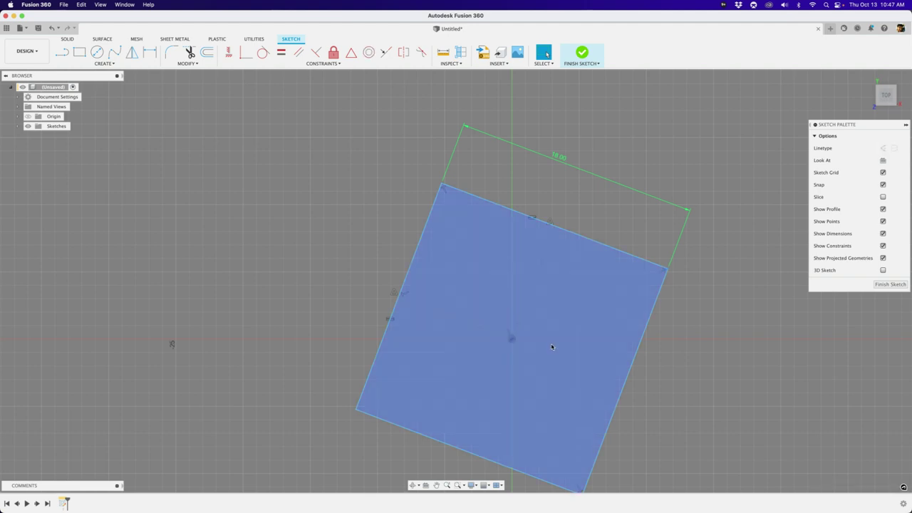
{"action": "key", "text": "l"}
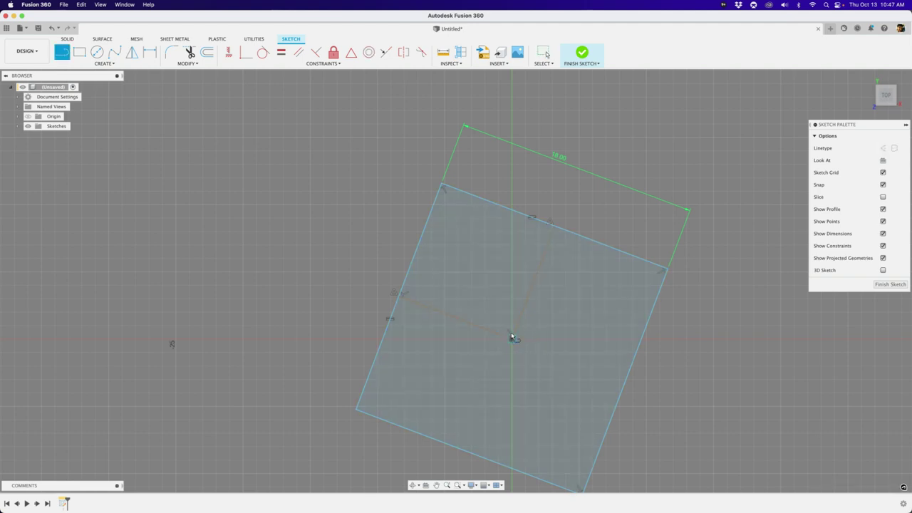
{"action": "left_click", "coordinate": [511, 338]}
{"action": "left_click", "coordinate": [787, 339]}
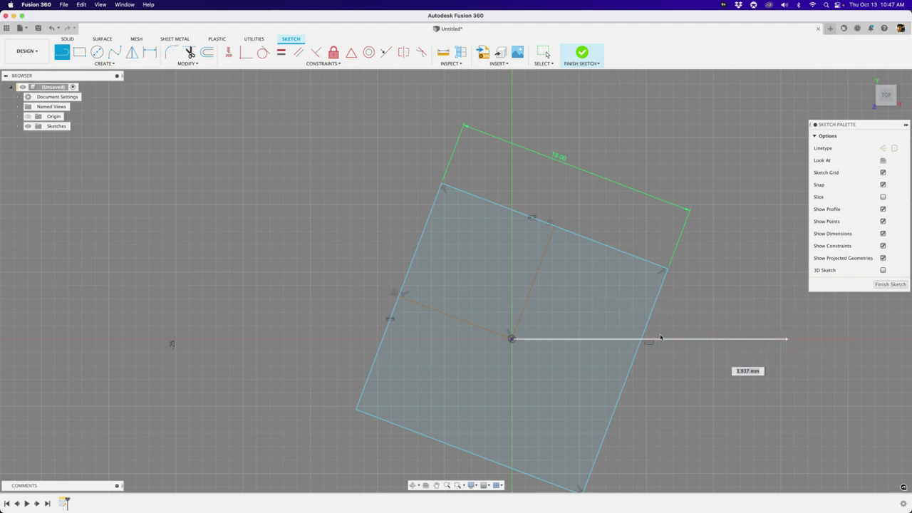
{"action": "key", "text": "Escape"}
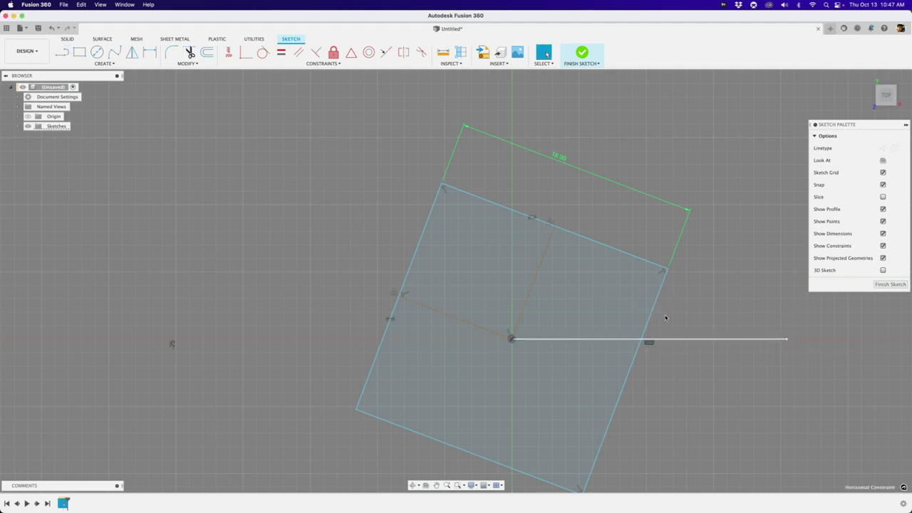
Step: Add a 60° angle between the construction and horizontal lines, then change it to 45°
{"action": "left_click", "coordinate": [524, 308]}
{"action": "key", "text": "d"}
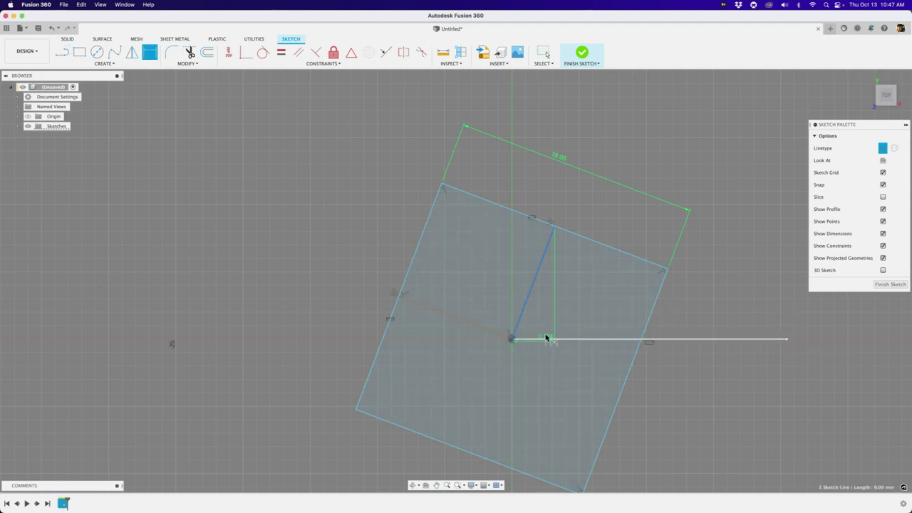
{"action": "left_click", "coordinate": [546, 339]}
{"action": "left_click", "coordinate": [549, 316]}
{"action": "type", "text": "60"}
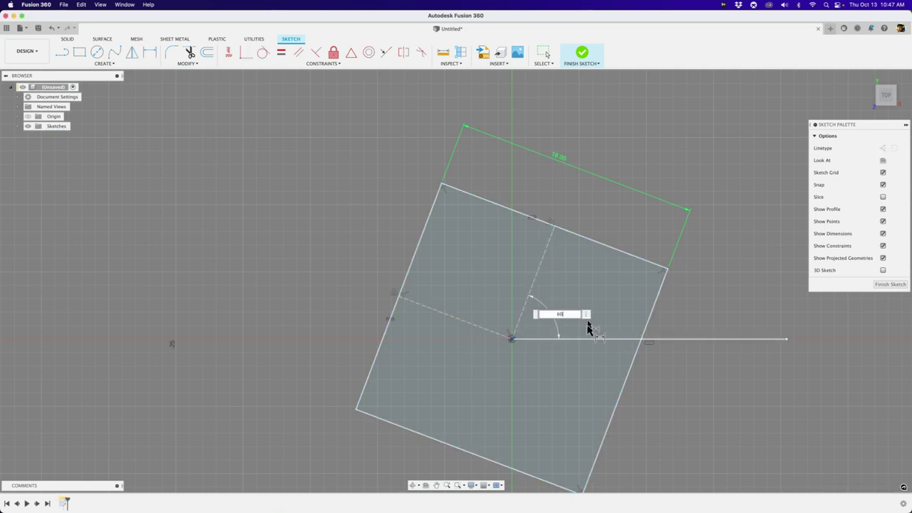
{"action": "key", "text": "Return"}
{"action": "key", "text": "Escape"}
{"action": "double_click", "coordinate": [551, 312]}
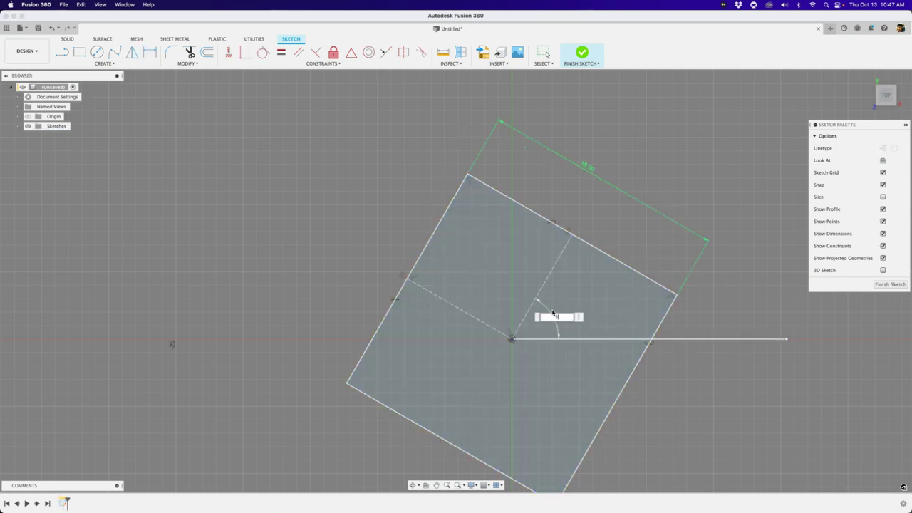
{"action": "type", "text": "45"}
{"action": "key", "text": "Return"}
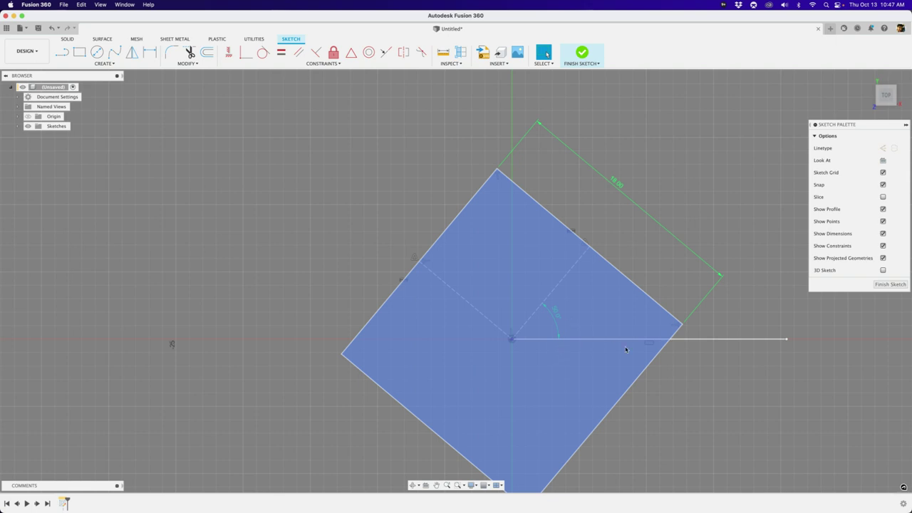
Step: Select the horizontal line from the origin, its horizontal constraint and the origin point
{"action": "scroll", "coordinate": [632, 346], "scroll_direction": "down", "scroll_amount": 2}
{"action": "left_click", "coordinate": [702, 341]}
{"action": "scroll", "coordinate": [688, 339], "scroll_direction": "up", "scroll_amount": 3}
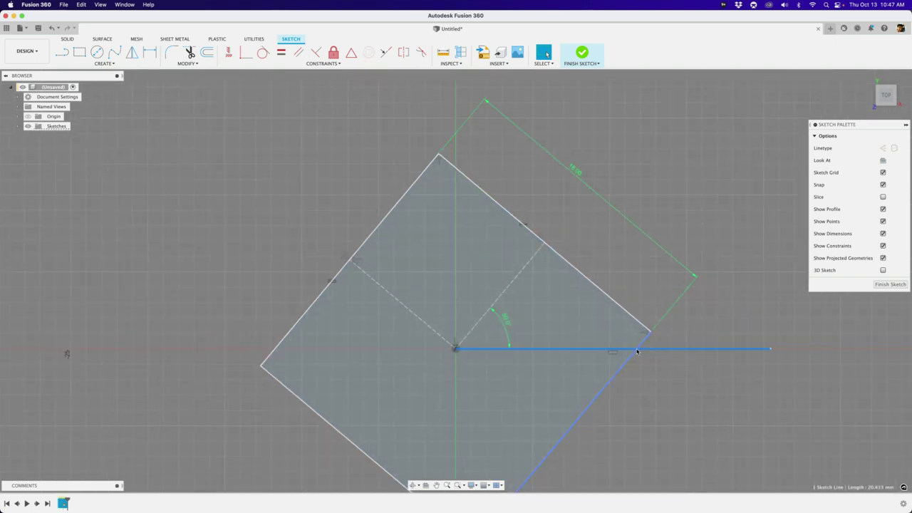
{"action": "left_click", "coordinate": [613, 353]}
{"action": "scroll", "coordinate": [613, 354], "scroll_direction": "down", "scroll_amount": 1}
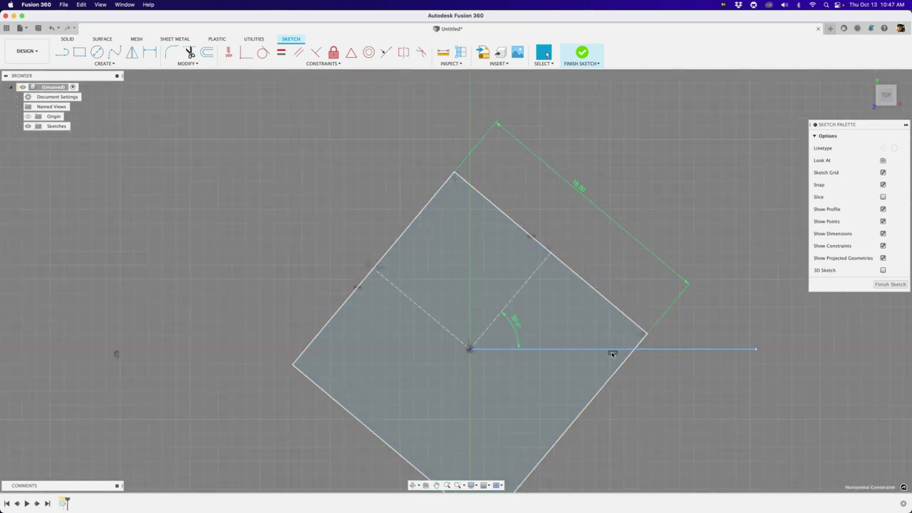
{"action": "left_click", "coordinate": [466, 352]}
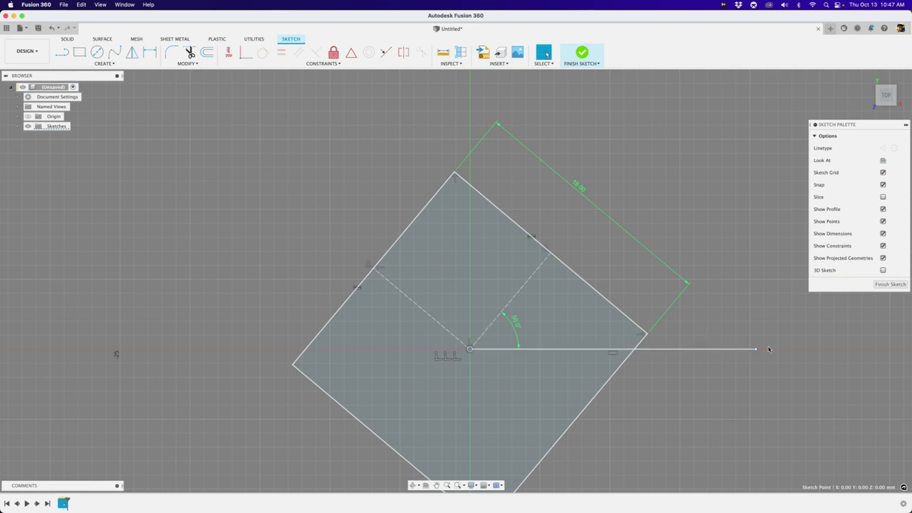
Step: Drag the horizontal line's right end out to about 25 mm, past the square's corner
{"action": "mouse_move", "coordinate": [756, 350]}
{"action": "left_mouse_down"}
{"action": "mouse_move", "coordinate": [784, 349]}
{"action": "mouse_move", "coordinate": [739, 349]}
{"action": "left_mouse_up"}
{"action": "left_click_drag", "start_coordinate": [874, 358], "coordinate": [823, 353]}
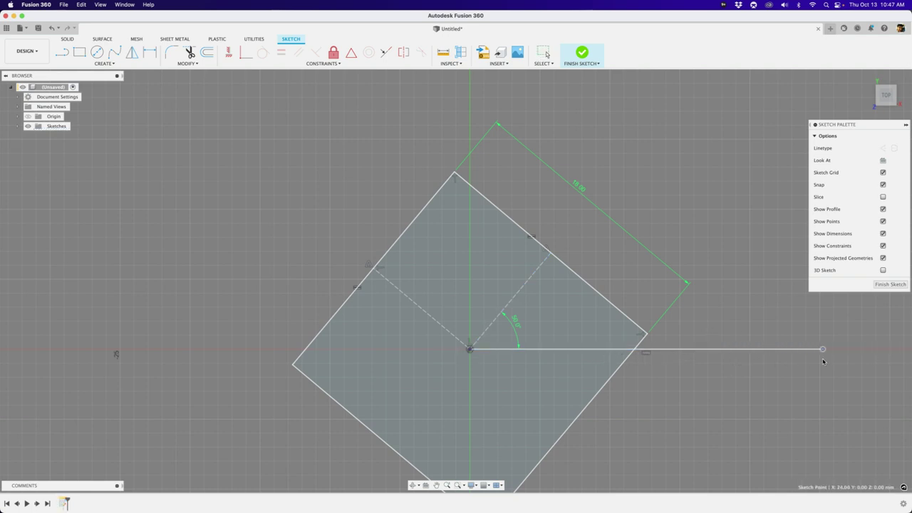
{"action": "left_click", "coordinate": [681, 349]}
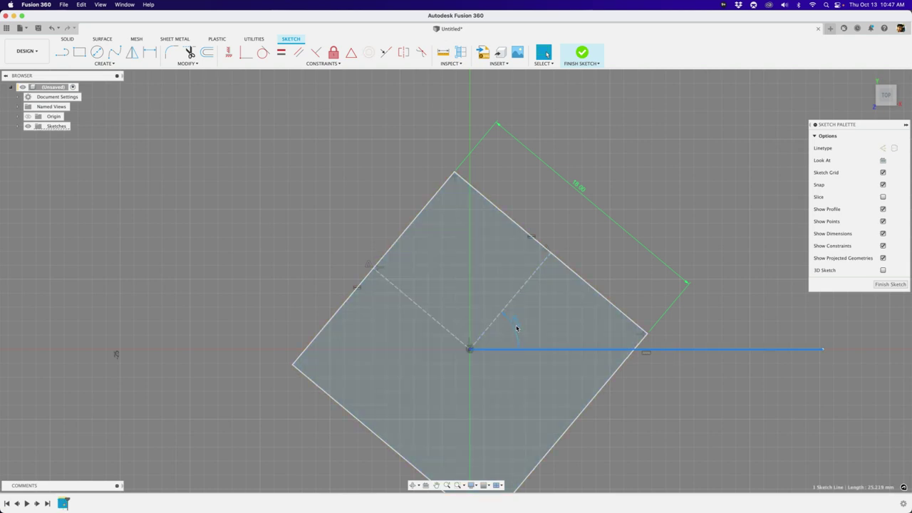
{"action": "scroll", "coordinate": [510, 317], "scroll_direction": "down", "scroll_amount": 2}
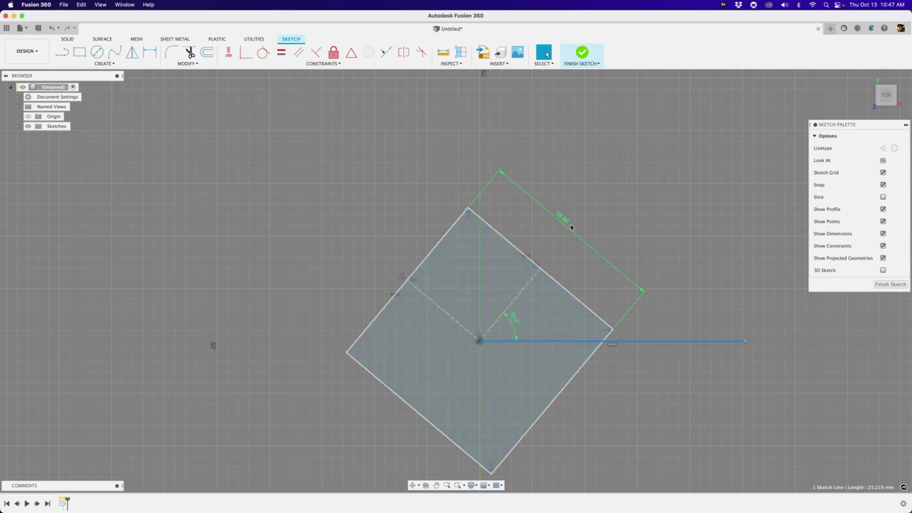
{"action": "key", "text": "Escape"}
{"action": "scroll", "coordinate": [534, 316], "scroll_direction": "down", "scroll_amount": 1}
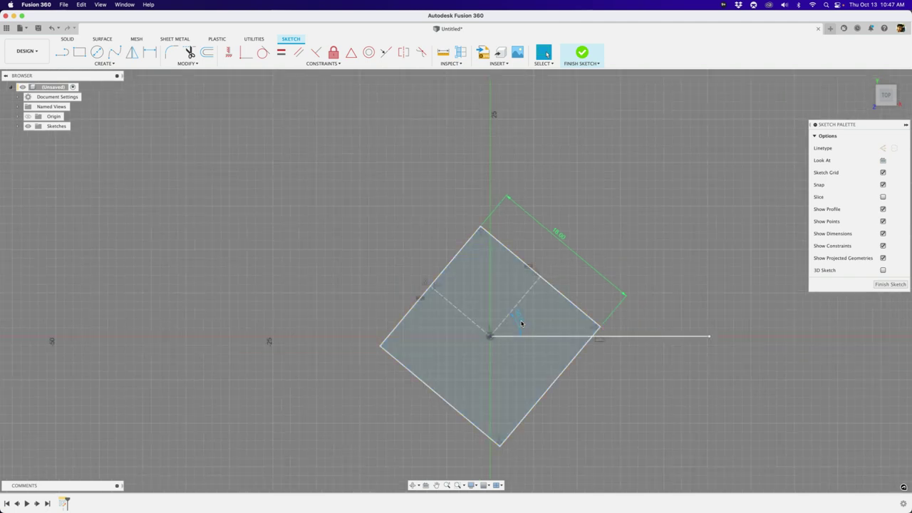
{"action": "mouse_move", "coordinate": [521, 325]}
{"action": "left_click", "coordinate": [522, 324]}
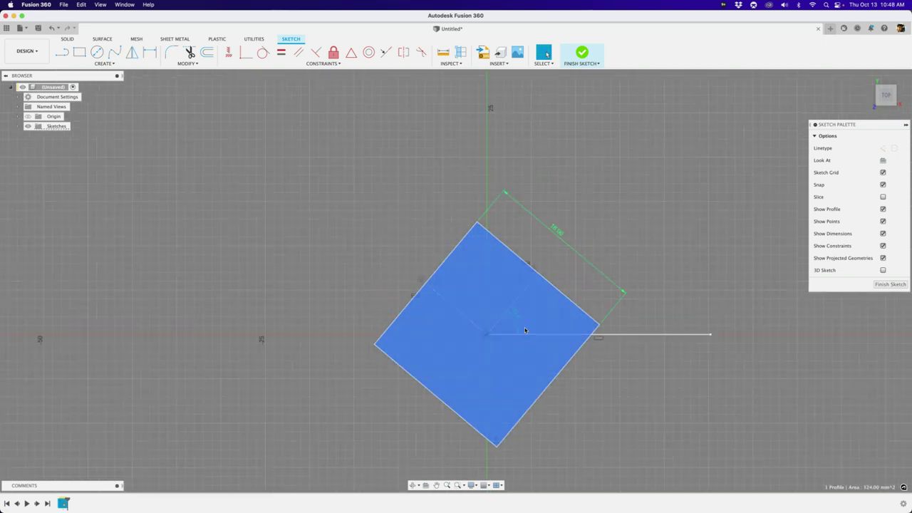
{"action": "scroll", "coordinate": [526, 332], "scroll_direction": "up", "scroll_amount": 1}
{"action": "middle_click_drag", "start_coordinate": [598, 252], "coordinate": [596, 233]}
{"action": "scroll", "coordinate": [607, 216], "scroll_direction": "up", "scroll_amount": 1}
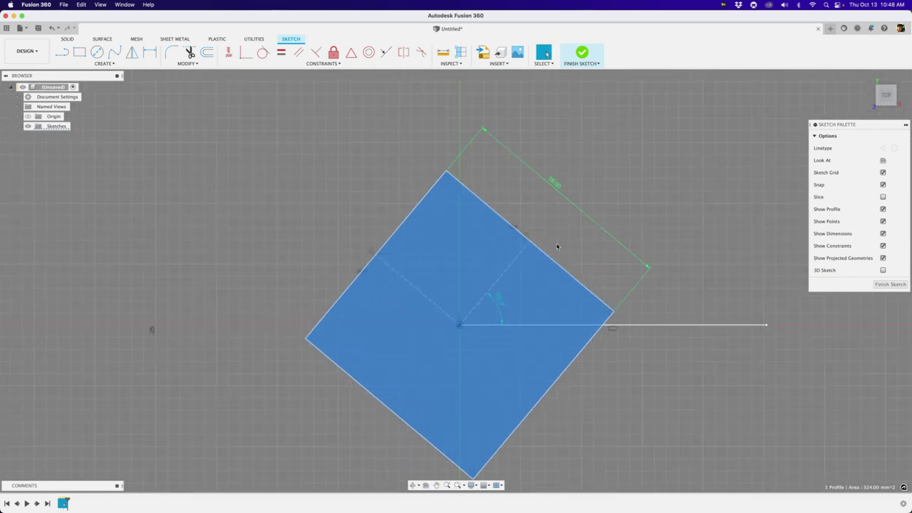
{"action": "key", "text": "Escape"}
{"action": "scroll", "coordinate": [608, 218], "scroll_direction": "down", "scroll_amount": 1}
{"action": "left_click", "coordinate": [569, 259]}
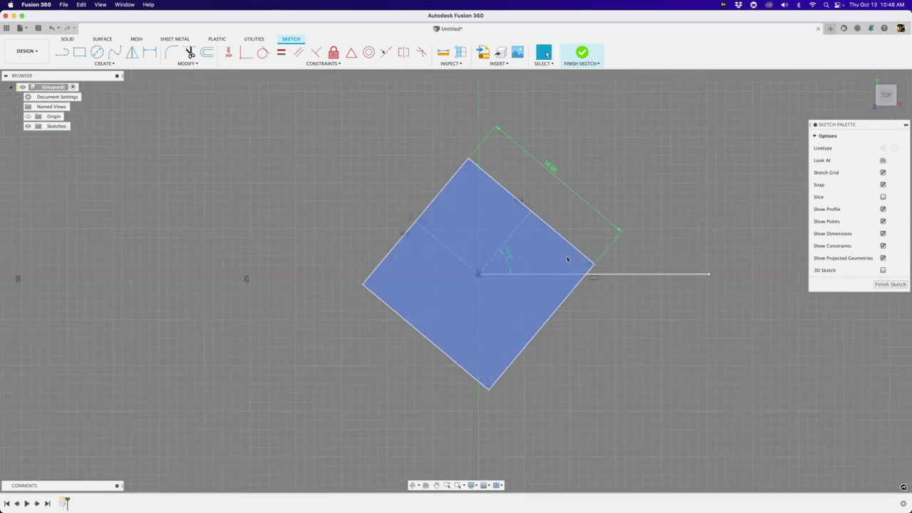
{"action": "scroll", "coordinate": [569, 259], "scroll_direction": "up", "scroll_amount": 1}
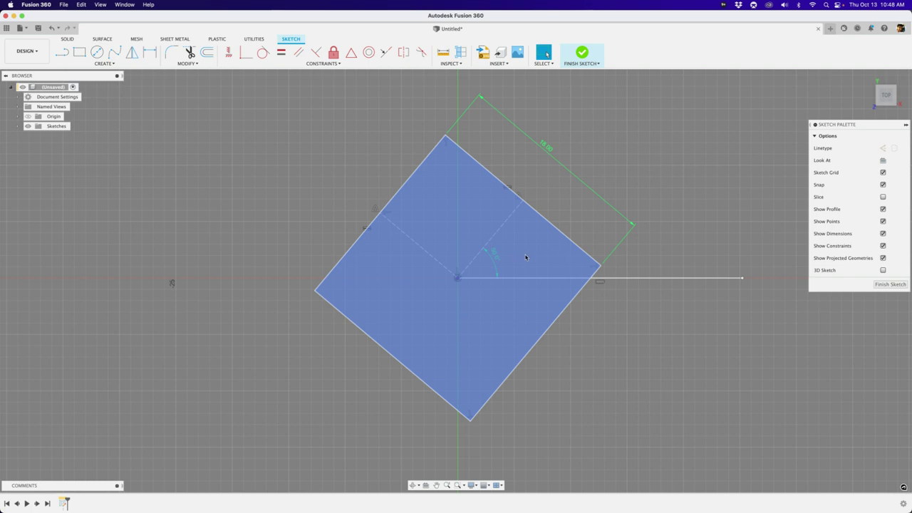
{"action": "scroll", "coordinate": [563, 227], "scroll_direction": "down", "scroll_amount": 2}
{"action": "scroll", "coordinate": [572, 198], "scroll_direction": "up", "scroll_amount": 2}
{"action": "scroll", "coordinate": [560, 264], "scroll_direction": "down", "scroll_amount": 1}
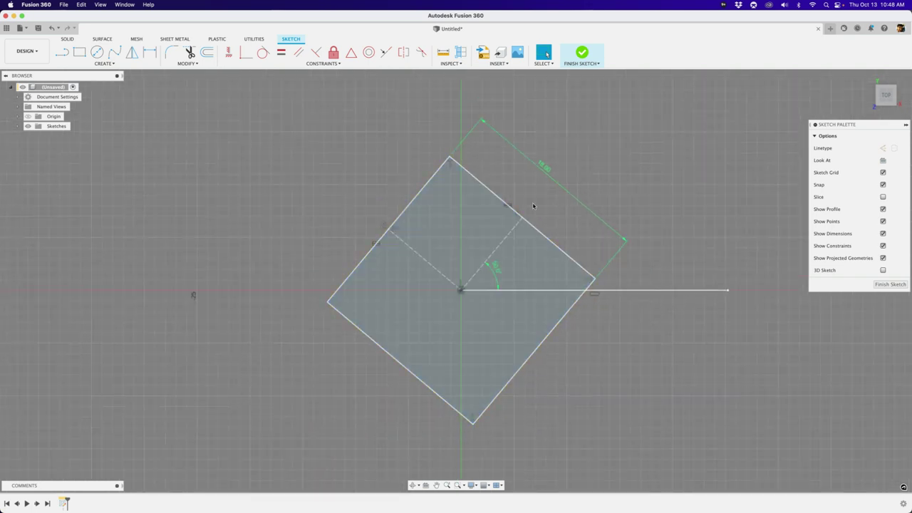
{"action": "middle_click_drag", "start_coordinate": [533, 206], "coordinate": [556, 250]}
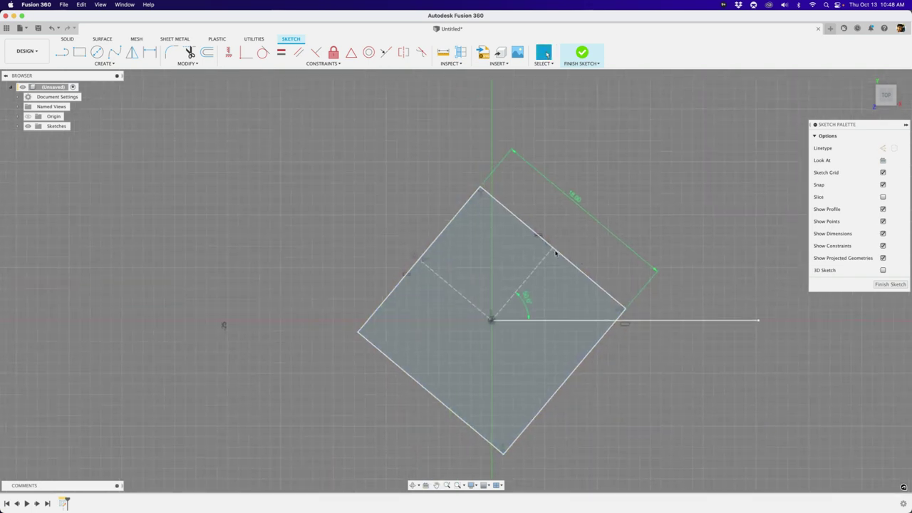
{"action": "left_click", "coordinate": [527, 227]}
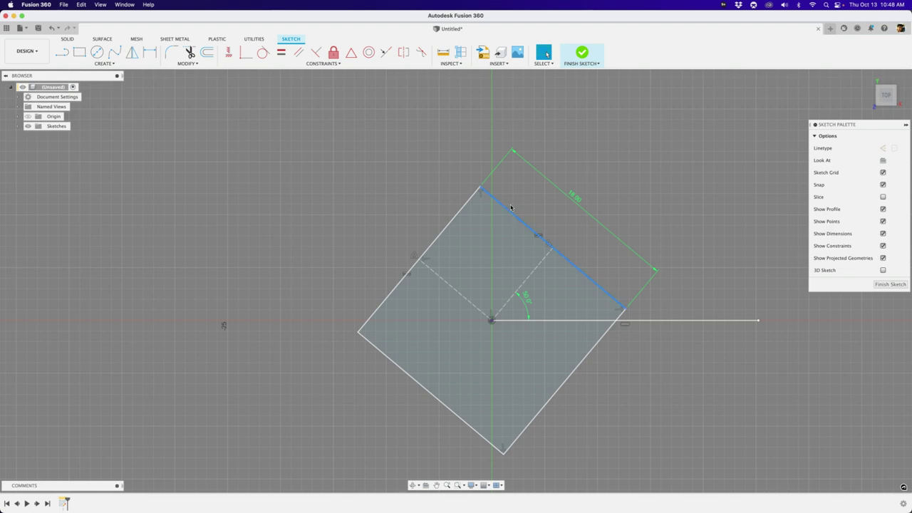
Step: Delete the horizontal line with its angle dimension, then rotate the square by its top corner
{"action": "left_click", "coordinate": [651, 321]}
{"action": "key", "text": "Delete"}
{"action": "scroll", "coordinate": [506, 312], "scroll_direction": "up", "scroll_amount": 2}
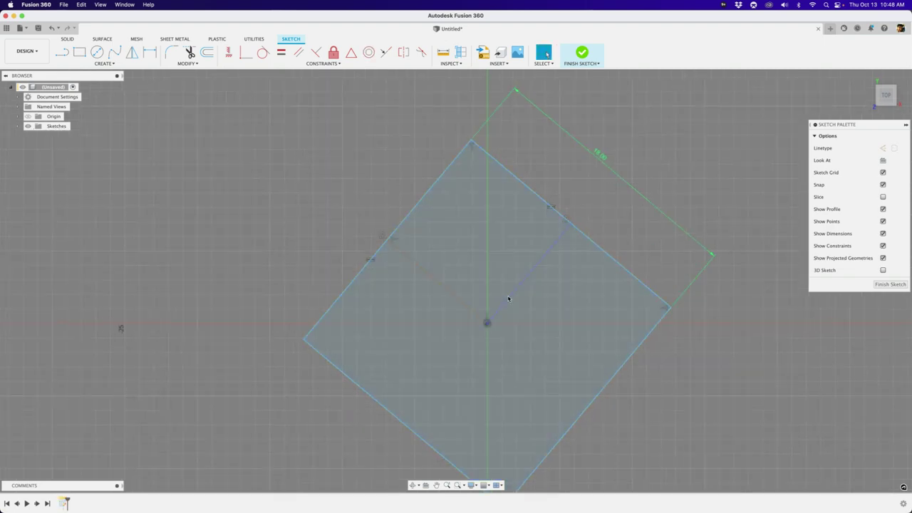
{"action": "left_click", "coordinate": [508, 298]}
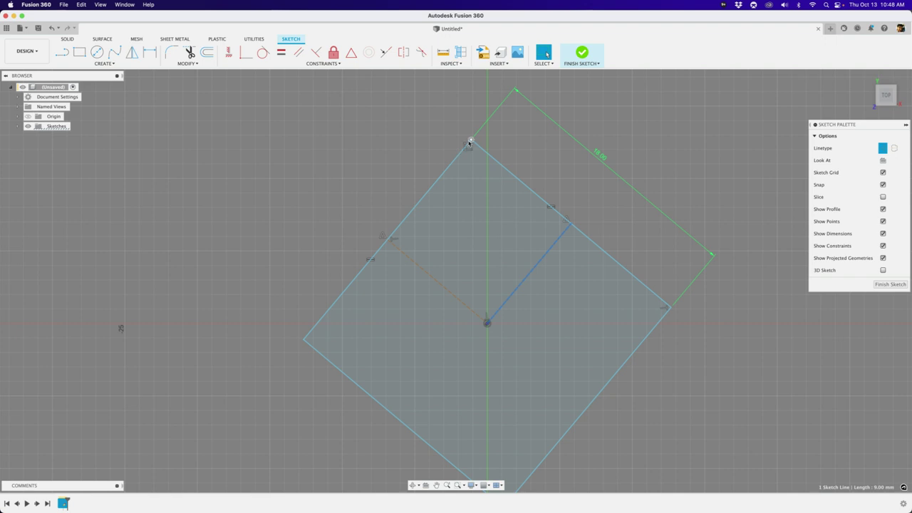
{"action": "left_click_drag", "start_coordinate": [470, 143], "coordinate": [454, 196]}
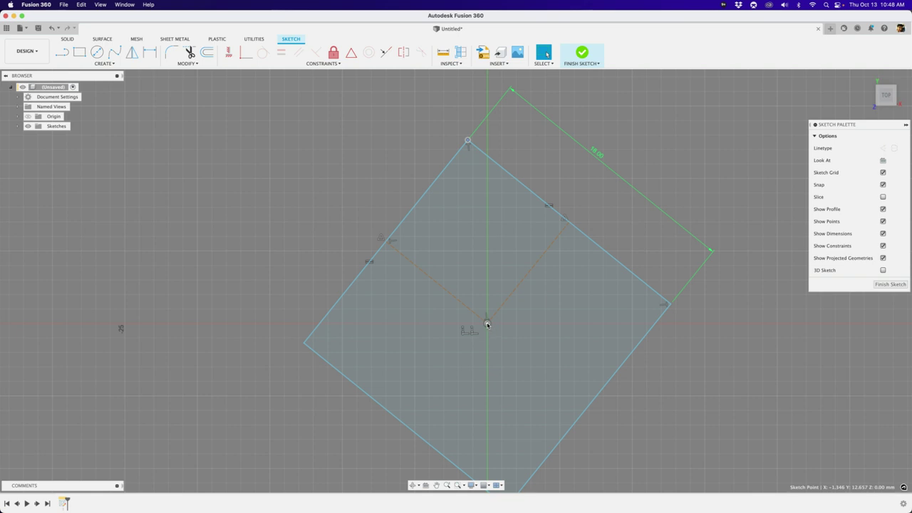
Step: Delete the coincident constraint tying the square's centre point to the origin
{"action": "left_click", "coordinate": [488, 325]}
{"action": "left_click", "coordinate": [476, 336]}
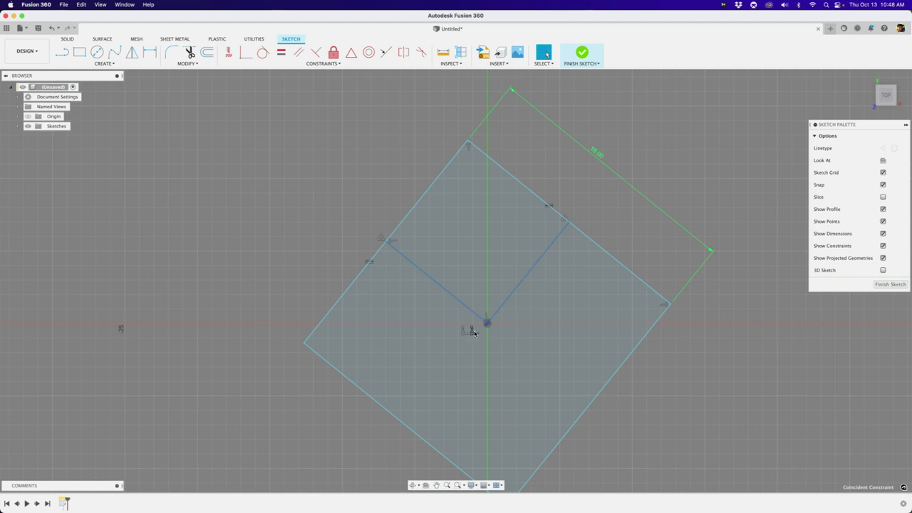
{"action": "key", "text": "Delete"}
{"action": "key", "text": "super+z"}
{"action": "key", "text": "Delete"}
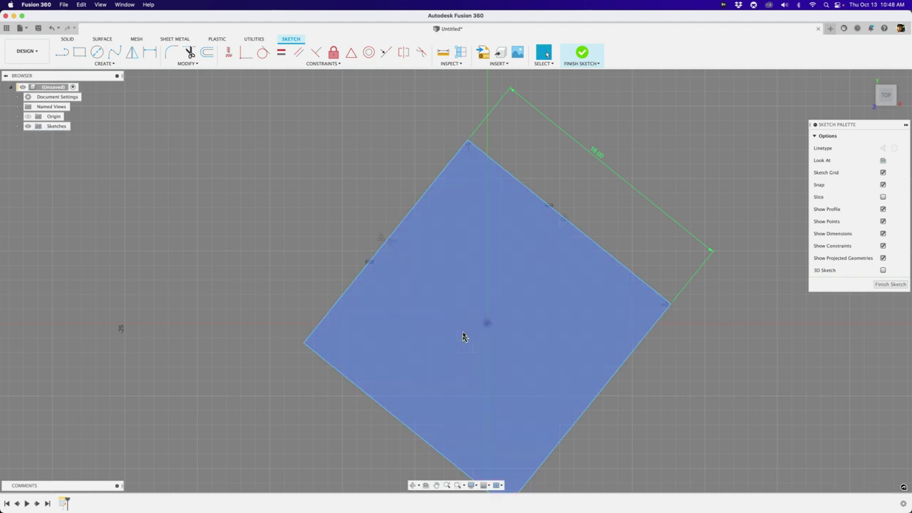
Step: Drag the freed square off the origin and reposition it
{"action": "mouse_move", "coordinate": [473, 321]}
{"action": "left_mouse_down"}
{"action": "mouse_move", "coordinate": [436, 260]}
{"action": "mouse_move", "coordinate": [153, 232]}
{"action": "left_mouse_up"}
{"action": "scroll", "coordinate": [489, 326], "scroll_direction": "down", "scroll_amount": 3}
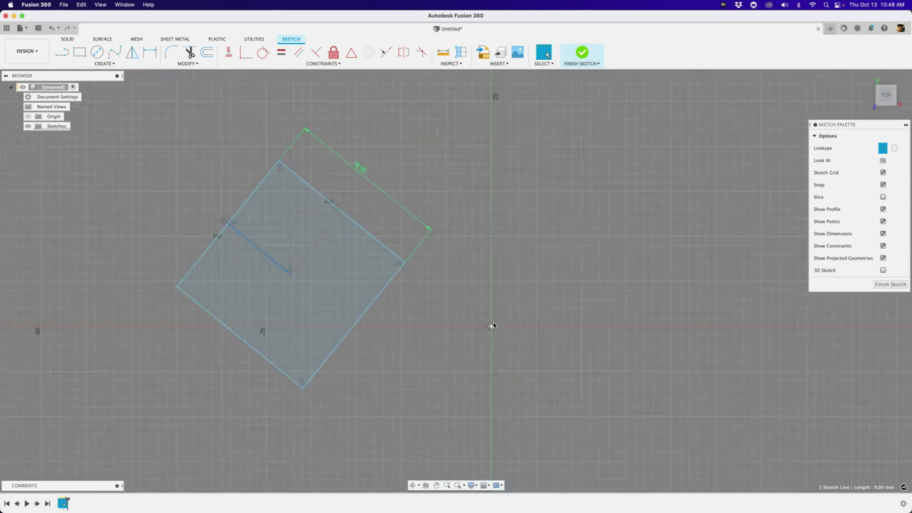
{"action": "middle_click_drag", "start_coordinate": [492, 326], "coordinate": [539, 337]}
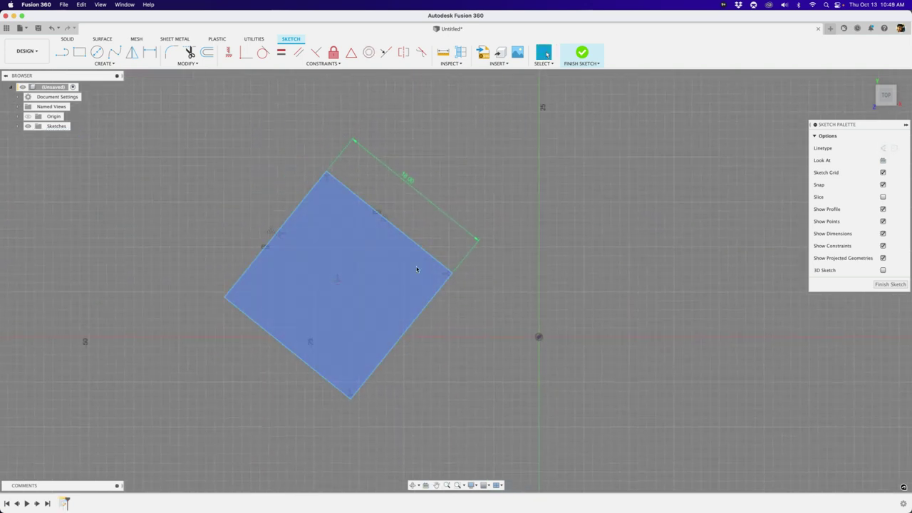
{"action": "mouse_move", "coordinate": [329, 286]}
{"action": "left_mouse_down"}
{"action": "mouse_move", "coordinate": [449, 246]}
{"action": "mouse_move", "coordinate": [398, 264]}
{"action": "left_mouse_up"}
{"action": "left_click_drag", "start_coordinate": [514, 266], "coordinate": [470, 256]}
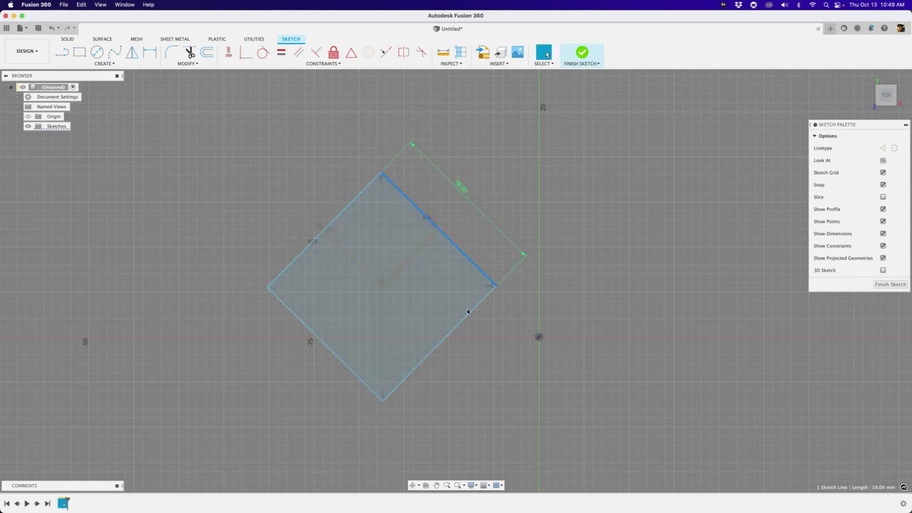
Step: Make the square's top edge horizontal so the square stands upright
{"action": "key", "text": "s"}
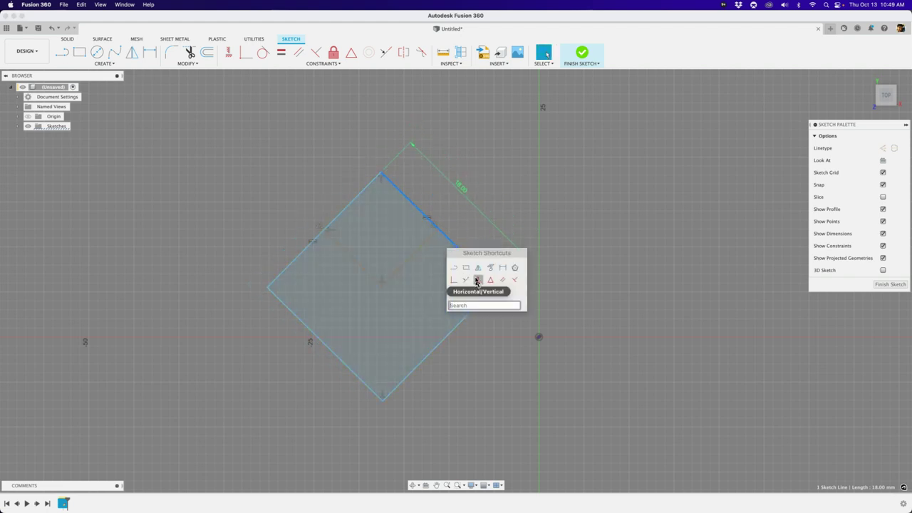
{"action": "left_click", "coordinate": [477, 281]}
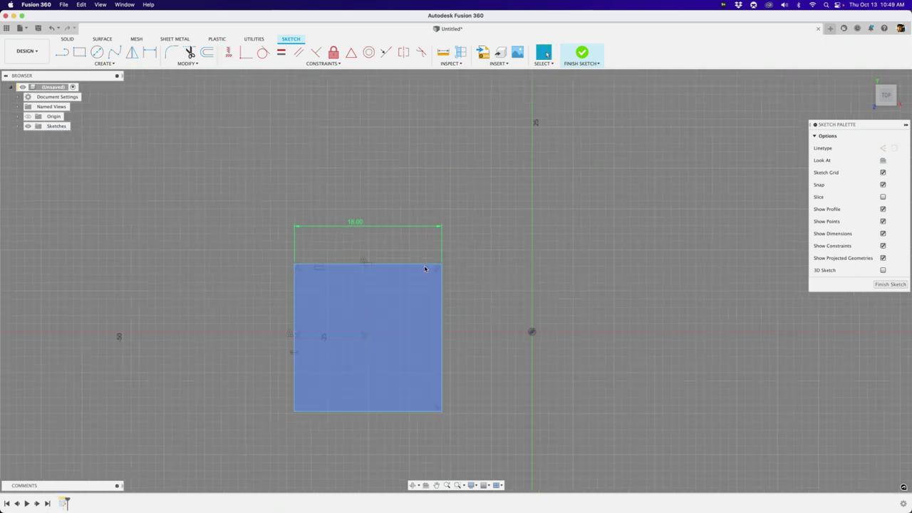
{"action": "left_click_drag", "start_coordinate": [425, 268], "coordinate": [489, 197]}
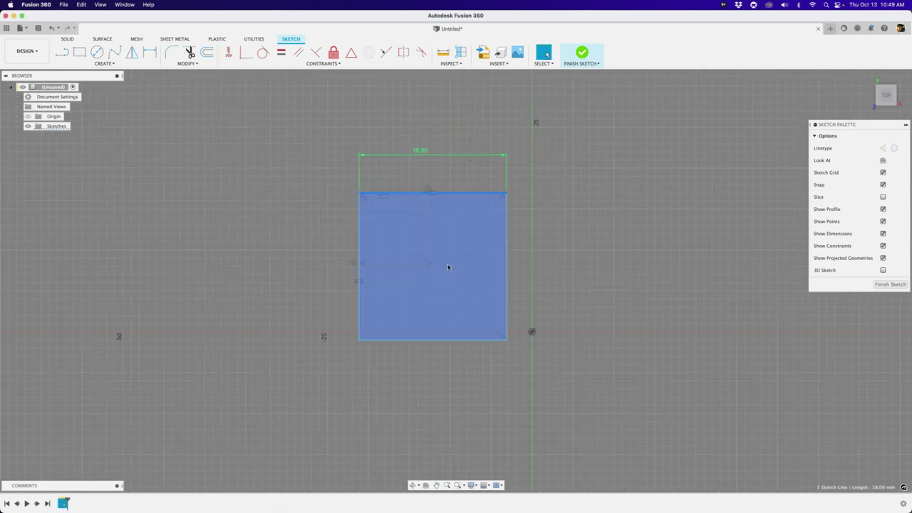
{"action": "left_click", "coordinate": [562, 261]}
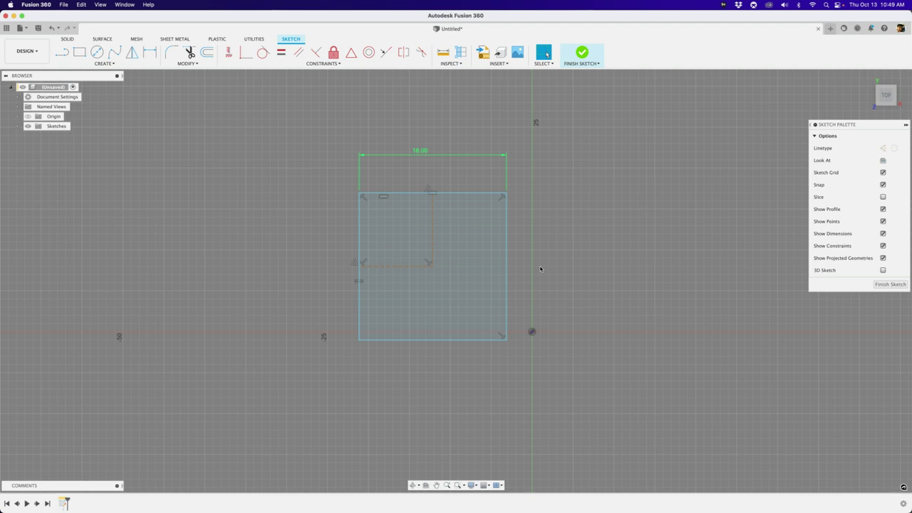
Step: Make the construction-line endpoint coincident with the origin to recentre the square
{"action": "key", "text": "s"}
{"action": "left_click", "coordinate": [546, 300]}
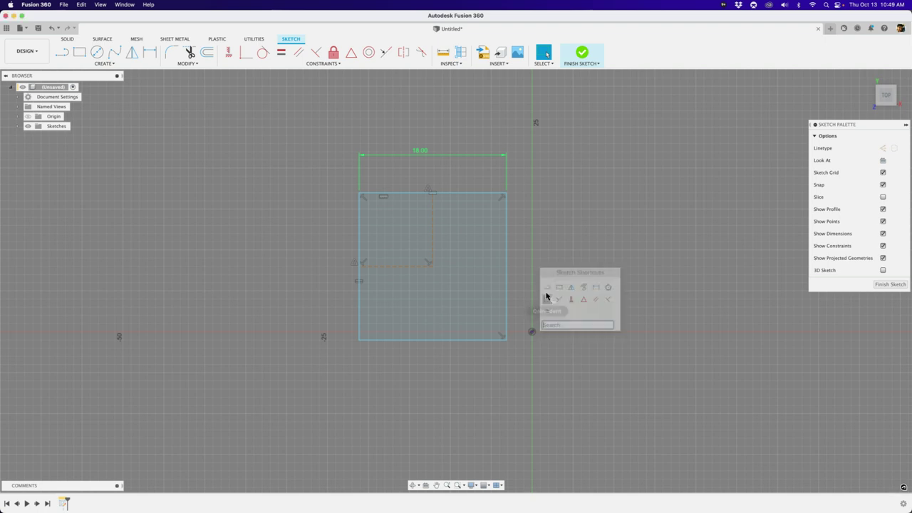
{"action": "left_click", "coordinate": [433, 265]}
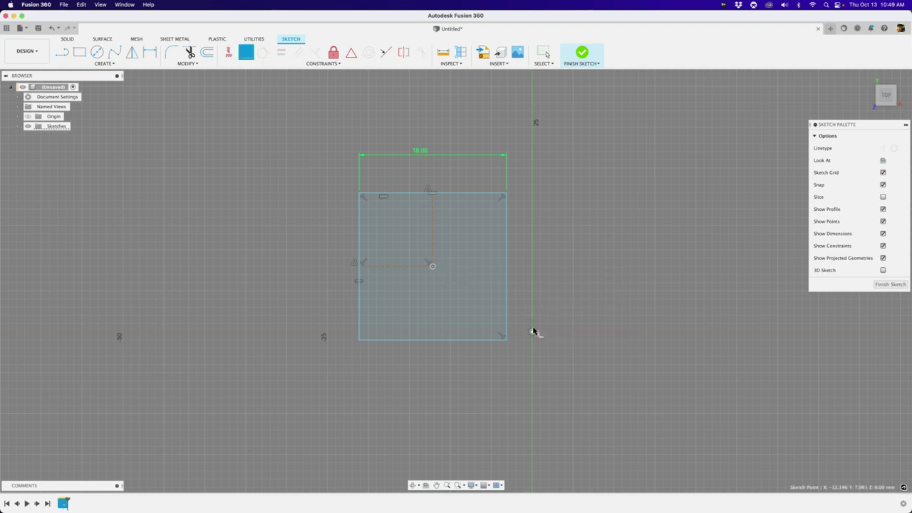
{"action": "left_click", "coordinate": [533, 332]}
{"action": "key", "text": "Escape"}
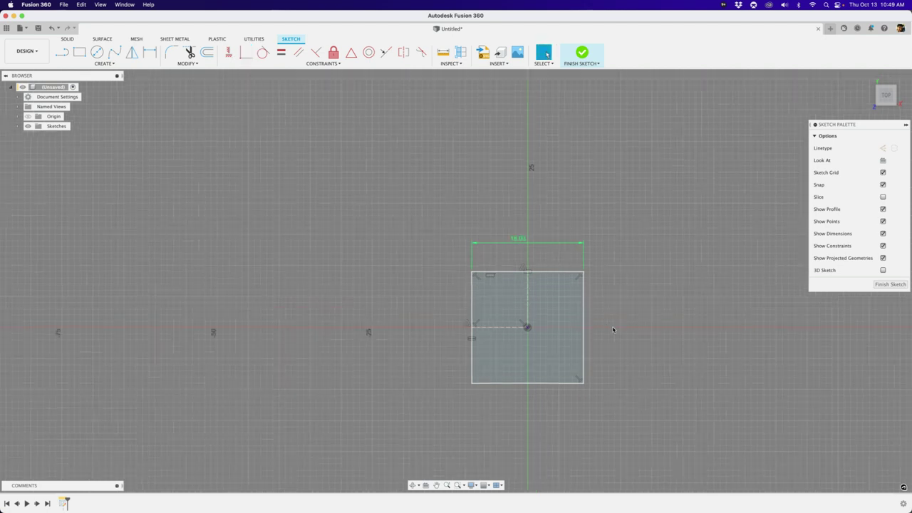
Step: Draw a 3 mm diameter circle centred on the square's top-left corner and place its label
{"action": "scroll", "coordinate": [613, 329], "scroll_direction": "up", "scroll_amount": 3}
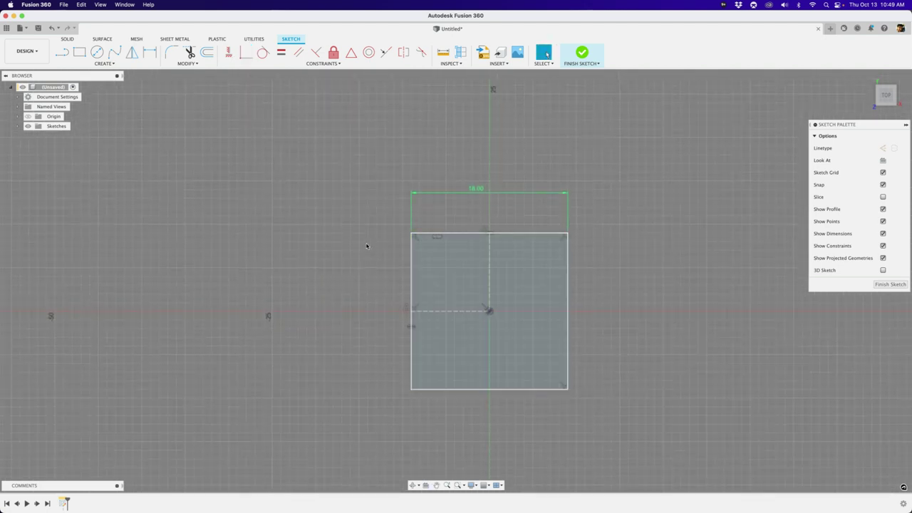
{"action": "scroll", "coordinate": [370, 248], "scroll_direction": "up", "scroll_amount": 5}
{"action": "key", "text": "c"}
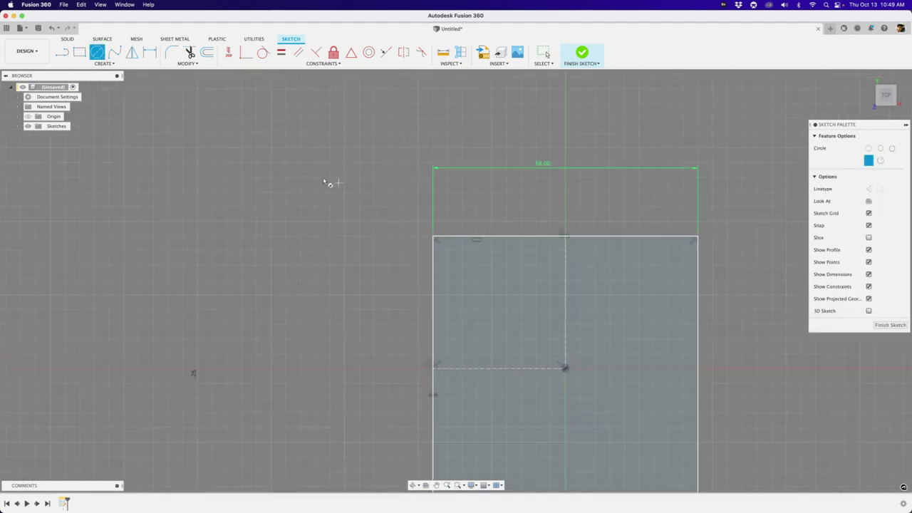
{"action": "scroll", "coordinate": [404, 262], "scroll_direction": "down", "scroll_amount": 3}
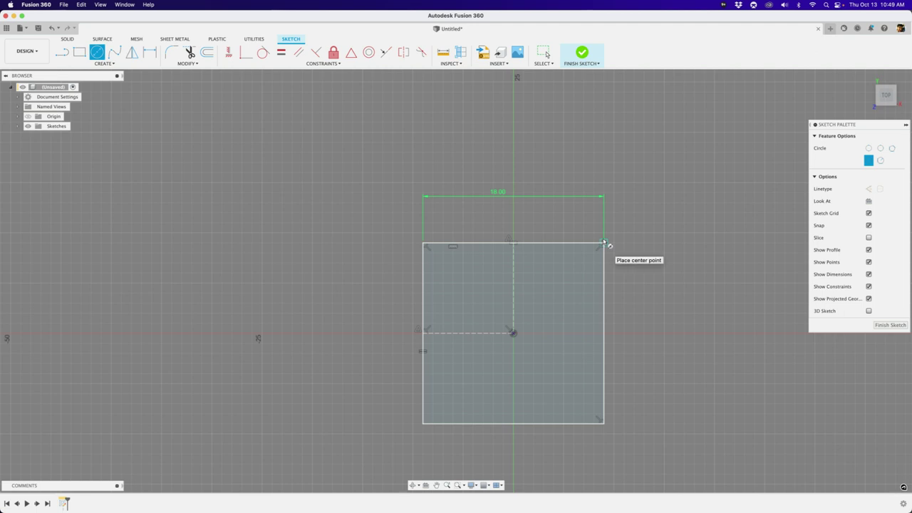
{"action": "scroll", "coordinate": [417, 208], "scroll_direction": "up", "scroll_amount": 3}
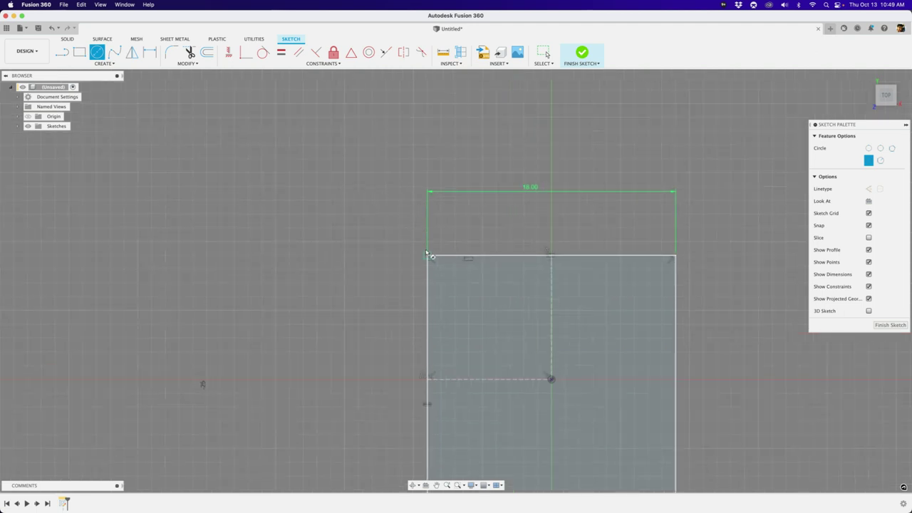
{"action": "left_click", "coordinate": [427, 255]}
{"action": "type", "text": "3"}
{"action": "key", "text": "Return"}
{"action": "key", "text": "Escape"}
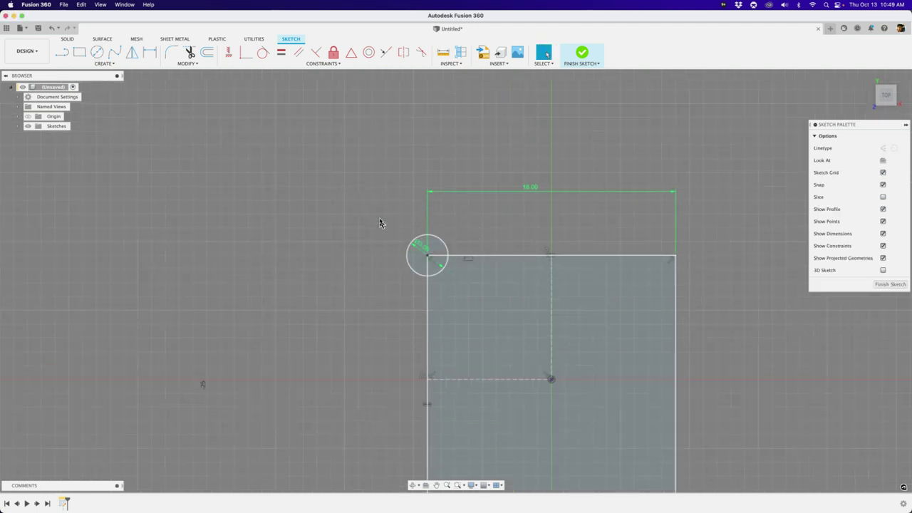
{"action": "scroll", "coordinate": [380, 224], "scroll_direction": "down", "scroll_amount": 2}
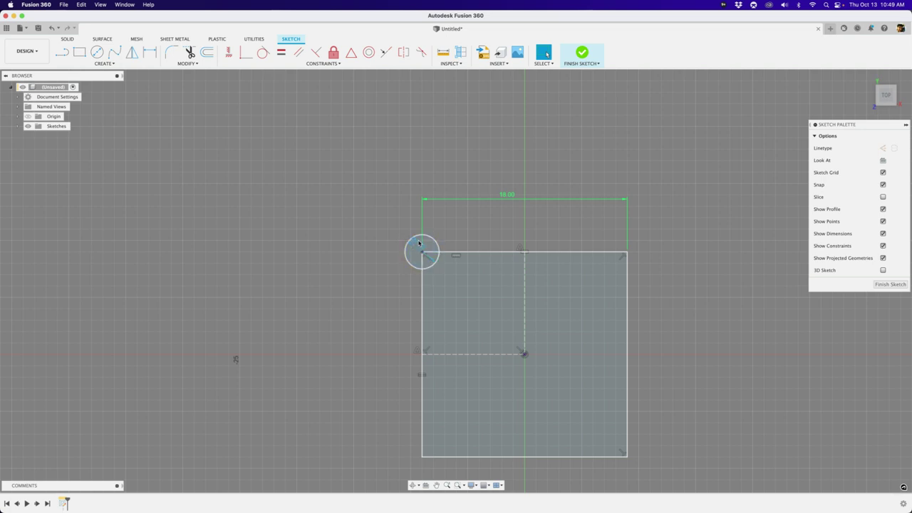
{"action": "left_click_drag", "start_coordinate": [415, 244], "coordinate": [363, 212]}
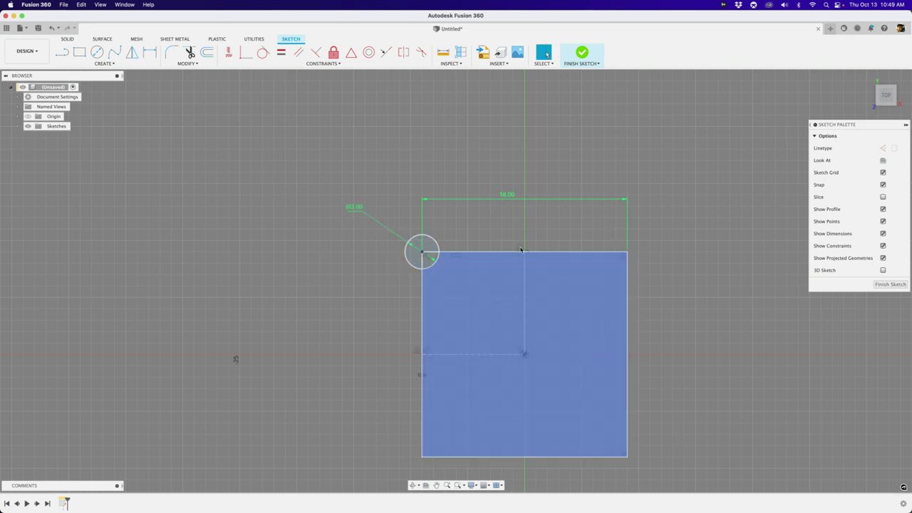
Step: Select the square's left, top and then all four edges, then clear the selection
{"action": "scroll", "coordinate": [558, 258], "scroll_direction": "down", "scroll_amount": 1}
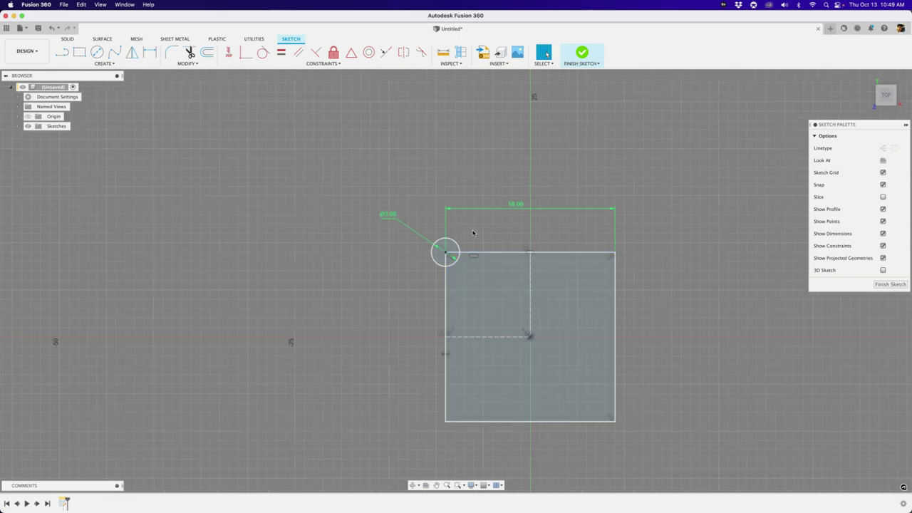
{"action": "scroll", "coordinate": [542, 285], "scroll_direction": "down", "scroll_amount": 1}
{"action": "scroll", "coordinate": [486, 237], "scroll_direction": "up", "scroll_amount": 1}
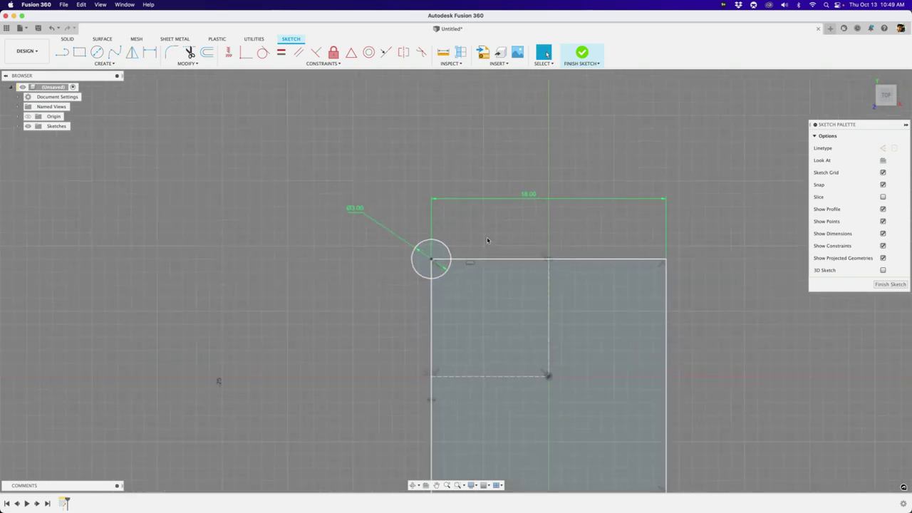
{"action": "scroll", "coordinate": [487, 238], "scroll_direction": "down", "scroll_amount": 2}
{"action": "scroll", "coordinate": [487, 237], "scroll_direction": "down", "scroll_amount": 1}
{"action": "scroll", "coordinate": [485, 299], "scroll_direction": "up", "scroll_amount": 1}
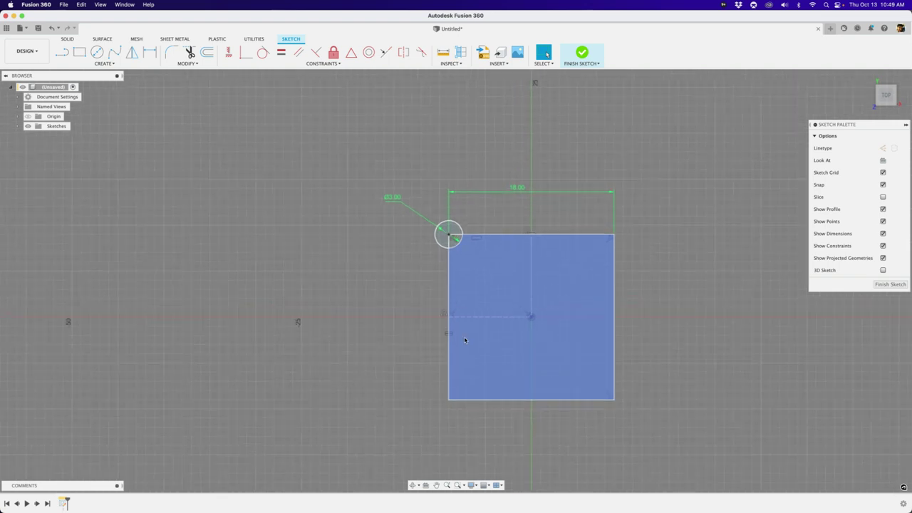
{"action": "left_click", "coordinate": [449, 331]}
{"action": "left_click", "coordinate": [509, 234]}
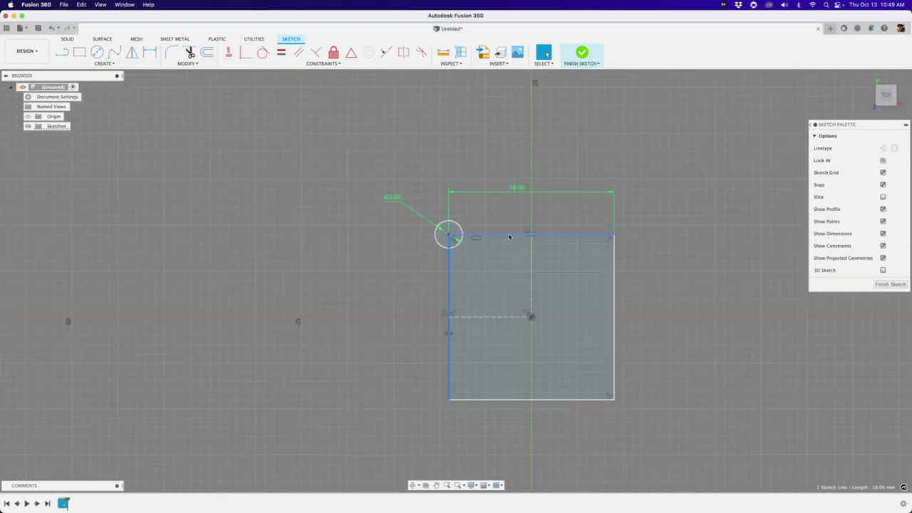
{"action": "left_click", "coordinate": [491, 156]}
{"action": "scroll", "coordinate": [480, 246], "scroll_direction": "up", "scroll_amount": 1}
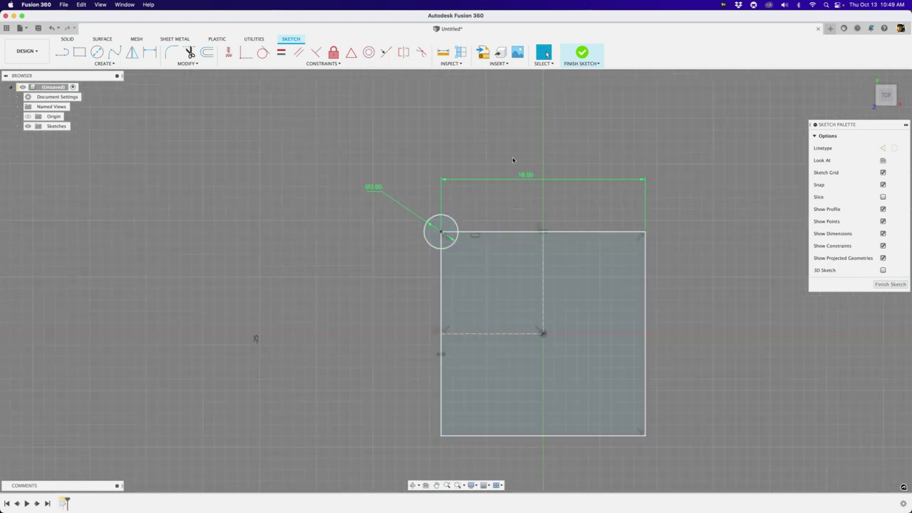
{"action": "double_click", "coordinate": [513, 232]}
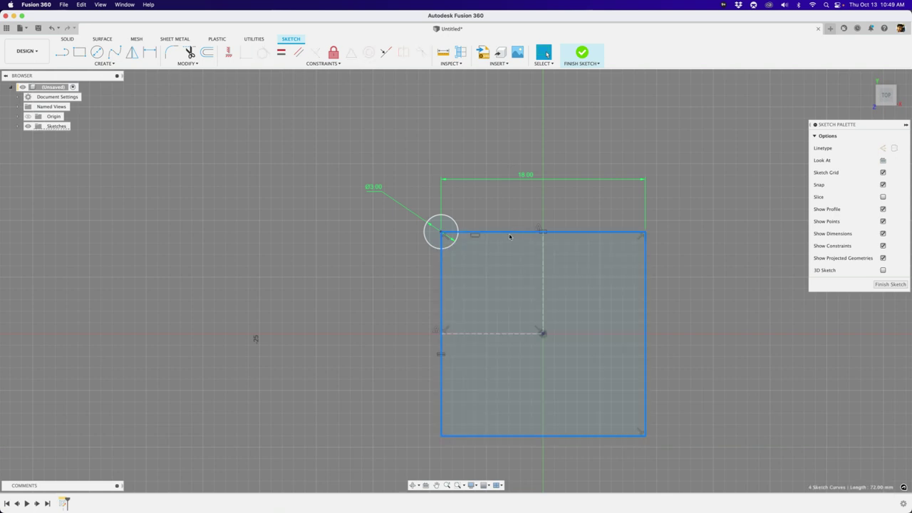
{"action": "left_click", "coordinate": [396, 273]}
Step: Start the Circular Pattern command by searching 'scir'
{"action": "scroll", "coordinate": [407, 261], "scroll_direction": "down", "scroll_amount": 1}
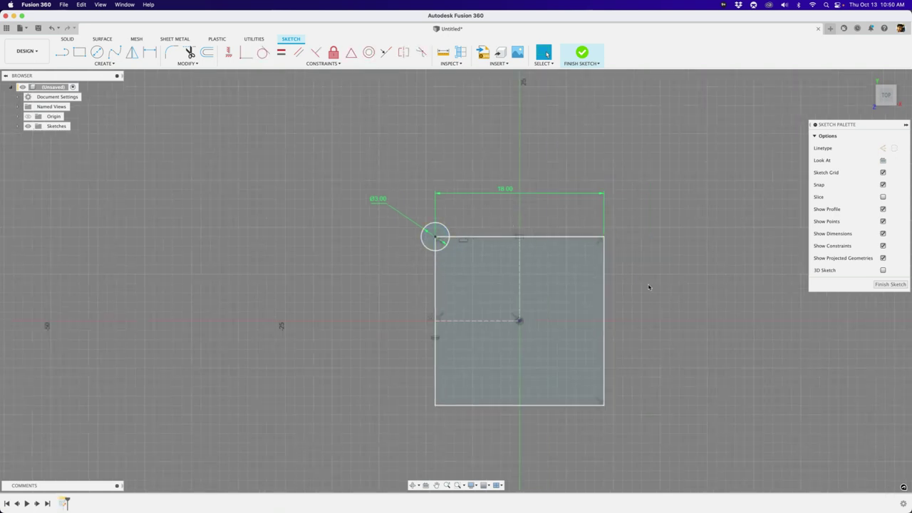
{"action": "scroll", "coordinate": [451, 360], "scroll_direction": "up", "scroll_amount": 2}
{"action": "scroll", "coordinate": [449, 357], "scroll_direction": "down", "scroll_amount": 2}
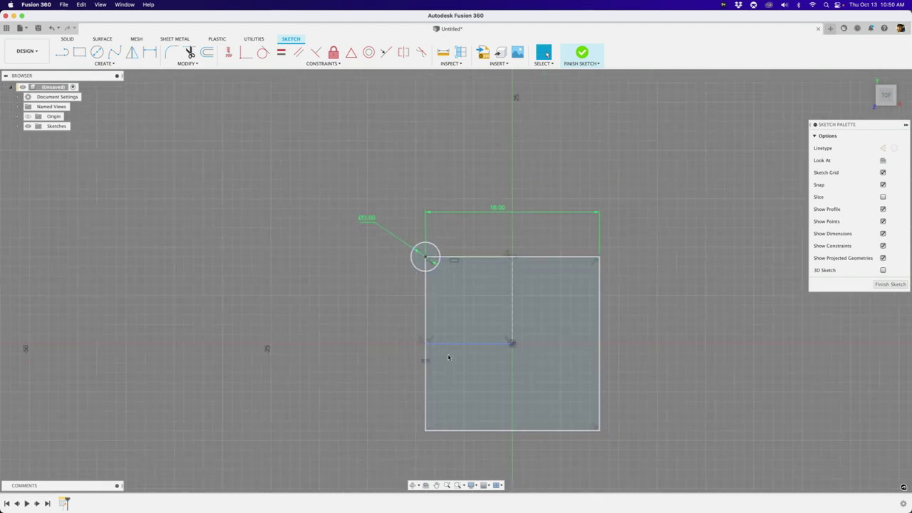
{"action": "scroll", "coordinate": [461, 271], "scroll_direction": "up", "scroll_amount": 2}
{"action": "scroll", "coordinate": [435, 253], "scroll_direction": "down", "scroll_amount": 1}
{"action": "scroll", "coordinate": [449, 238], "scroll_direction": "up", "scroll_amount": 2}
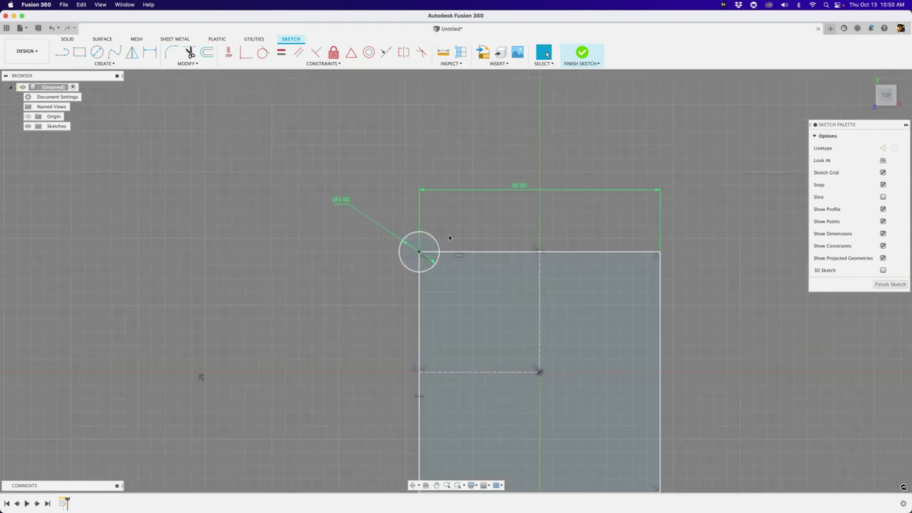
{"action": "type", "text": "s"}
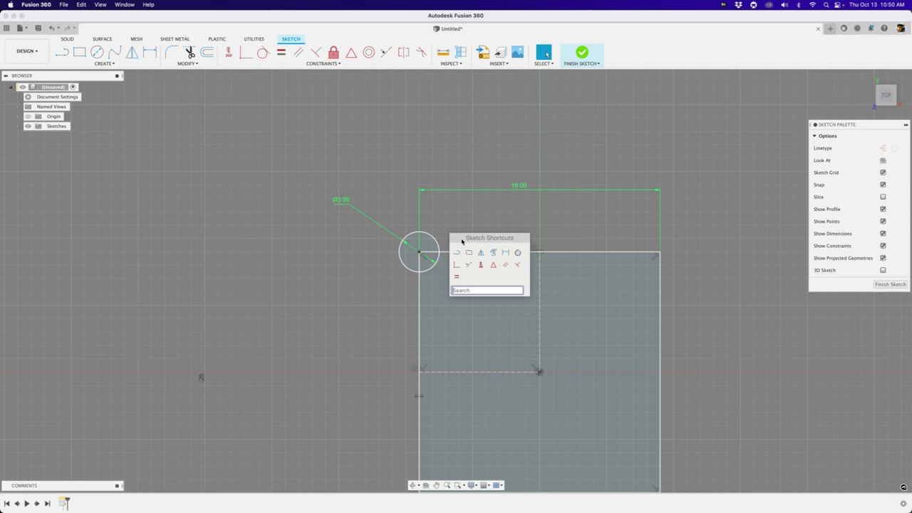
{"action": "type", "text": "circ"}
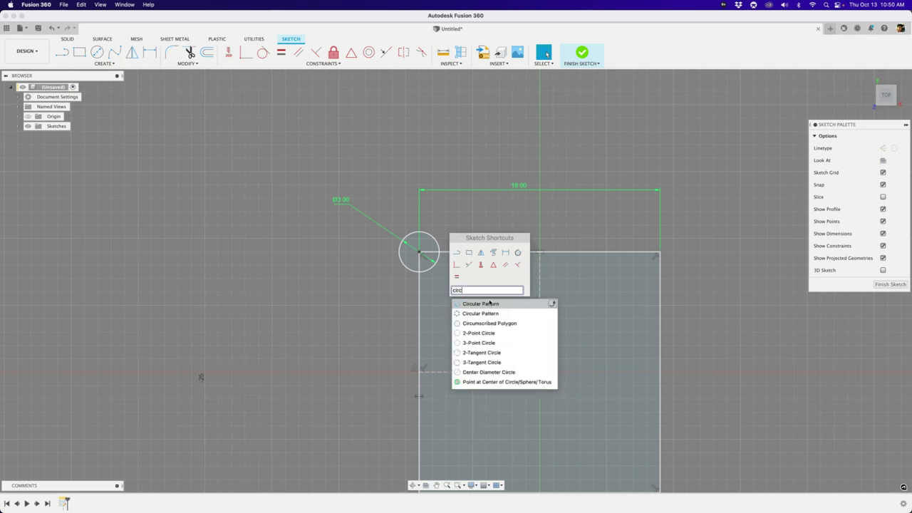
{"action": "key", "text": "Return"}
Step: Pattern the corner circle 4 times around the sketch centre
{"action": "left_click", "coordinate": [434, 240]}
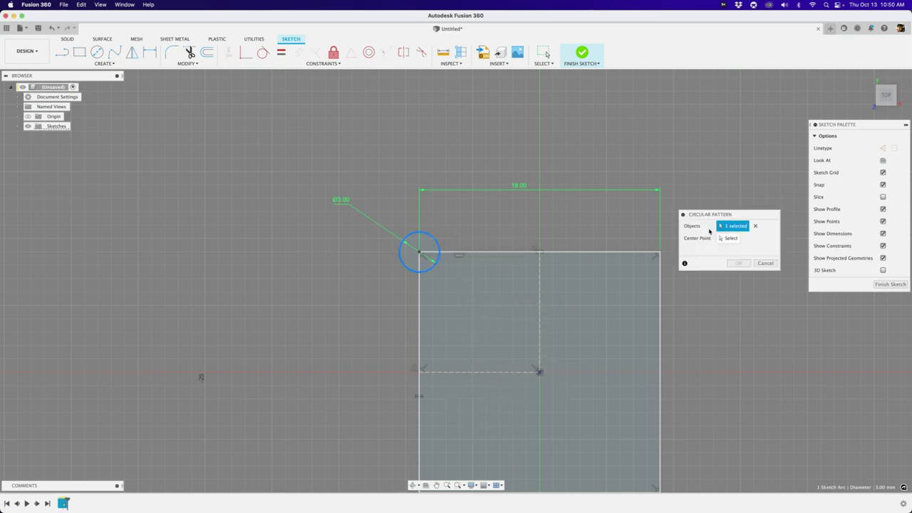
{"action": "left_click", "coordinate": [729, 238]}
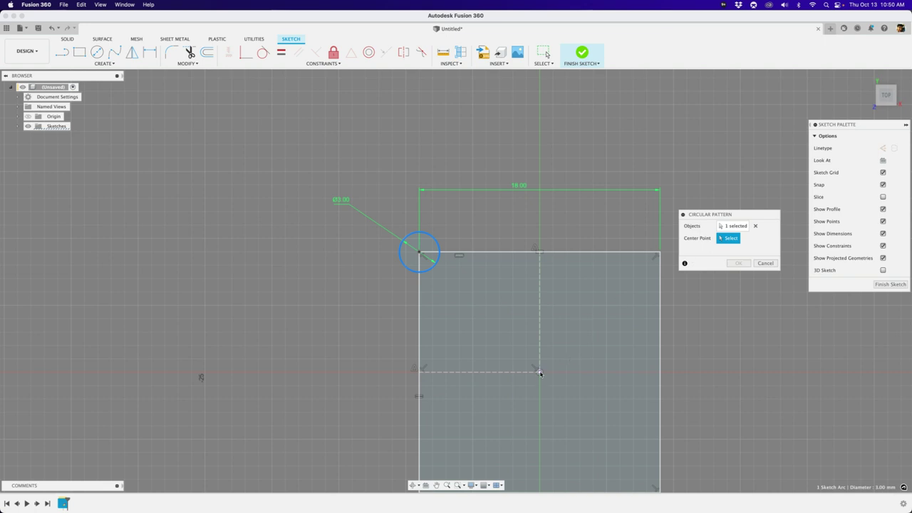
{"action": "left_click", "coordinate": [540, 372]}
{"action": "middle_click_drag", "start_coordinate": [580, 361], "coordinate": [545, 286]}
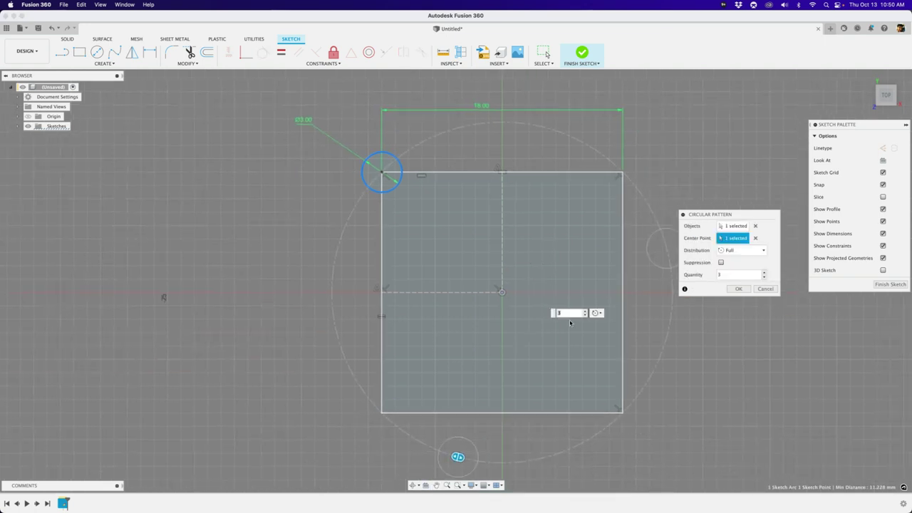
{"action": "type", "text": "4"}
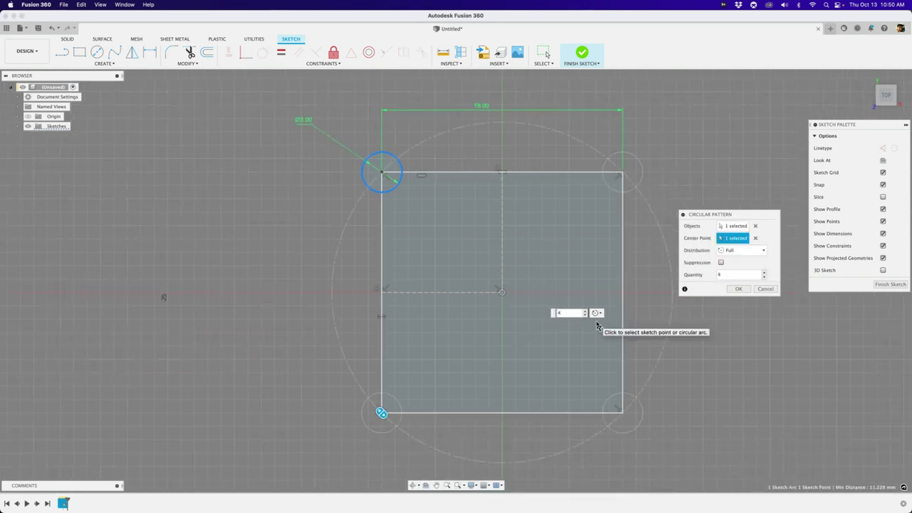
{"action": "scroll", "coordinate": [597, 326], "scroll_direction": "down", "scroll_amount": 3}
{"action": "key", "text": "Return"}
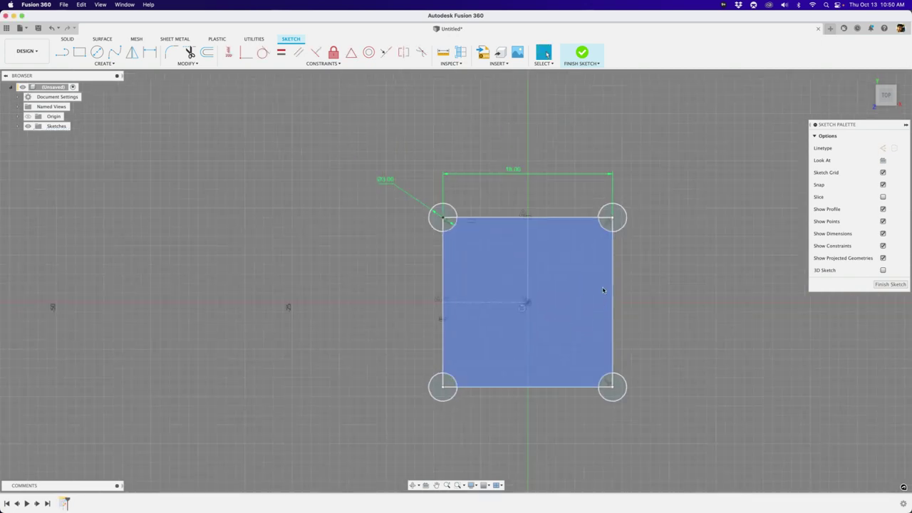
Step: Change the square's width dimension to 20, then to 19
{"action": "double_click", "coordinate": [523, 181]}
{"action": "type", "text": "20"}
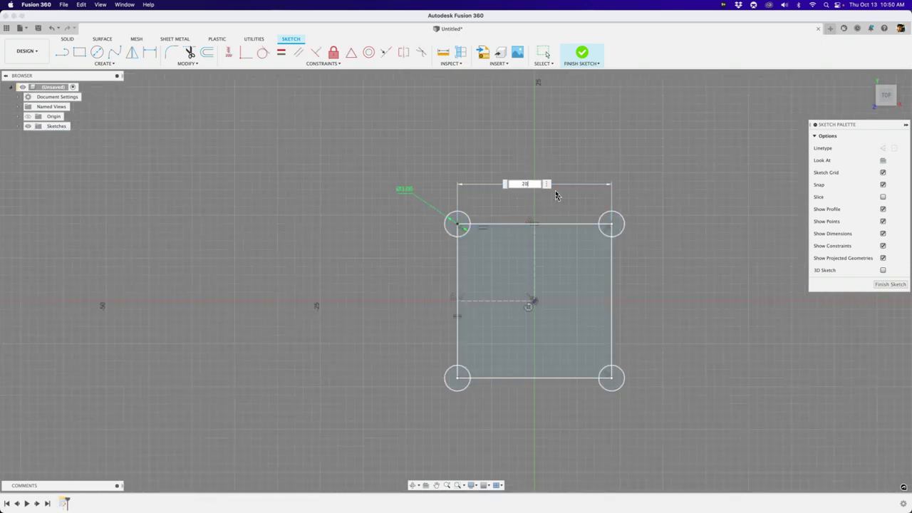
{"action": "key", "text": "Return"}
{"action": "double_click", "coordinate": [526, 174]}
{"action": "type", "text": "1"}
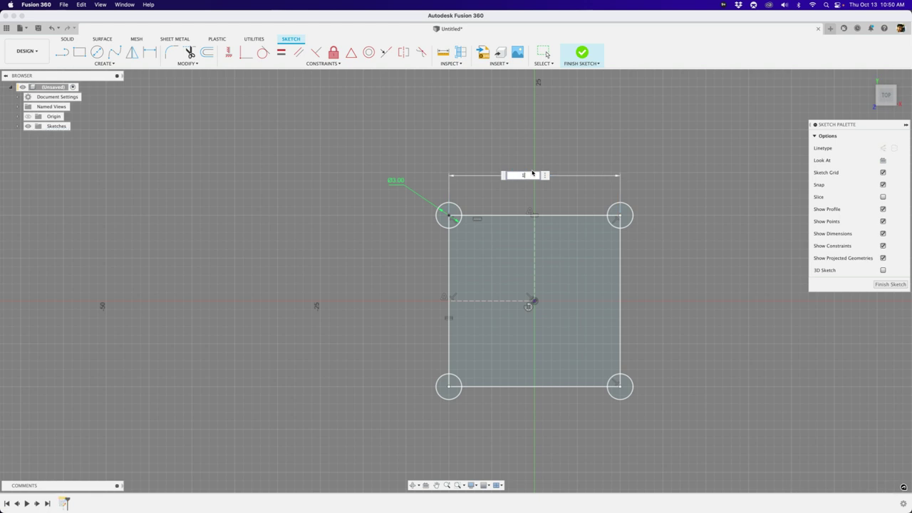
{"action": "type", "text": "9"}
{"action": "key", "text": "Return"}
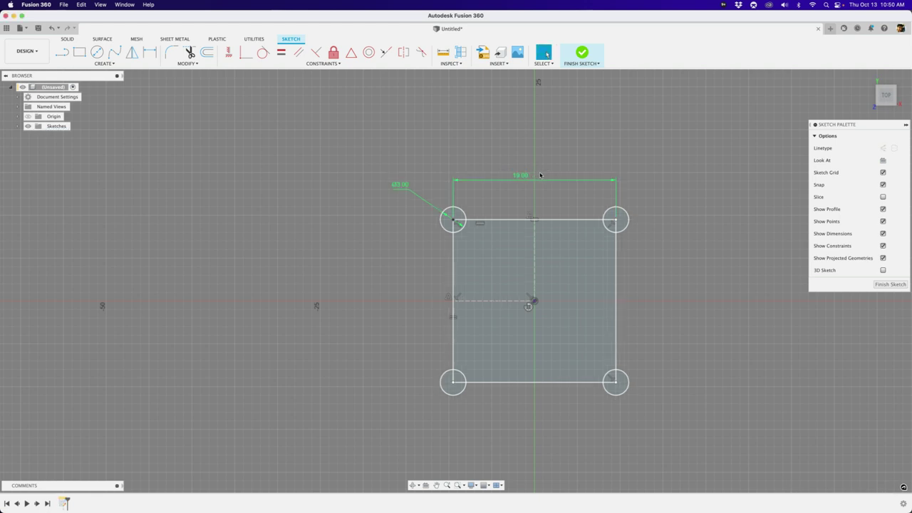
{"action": "scroll", "coordinate": [517, 175], "scroll_direction": "down", "scroll_amount": 2}
{"action": "scroll", "coordinate": [512, 177], "scroll_direction": "up", "scroll_amount": 2}
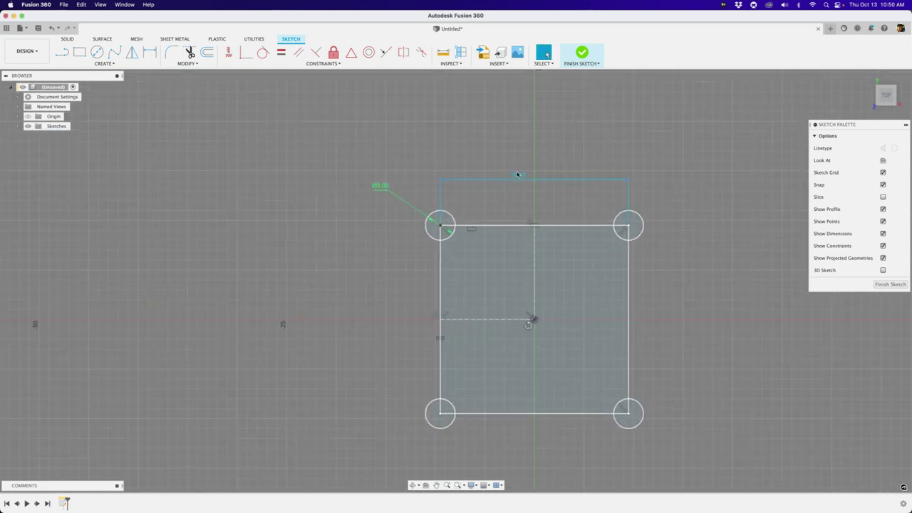
Step: Delete the width dimension, make the left and top edges equal, and reshape the rectangle
{"action": "left_click", "coordinate": [520, 176]}
{"action": "key", "text": "Delete"}
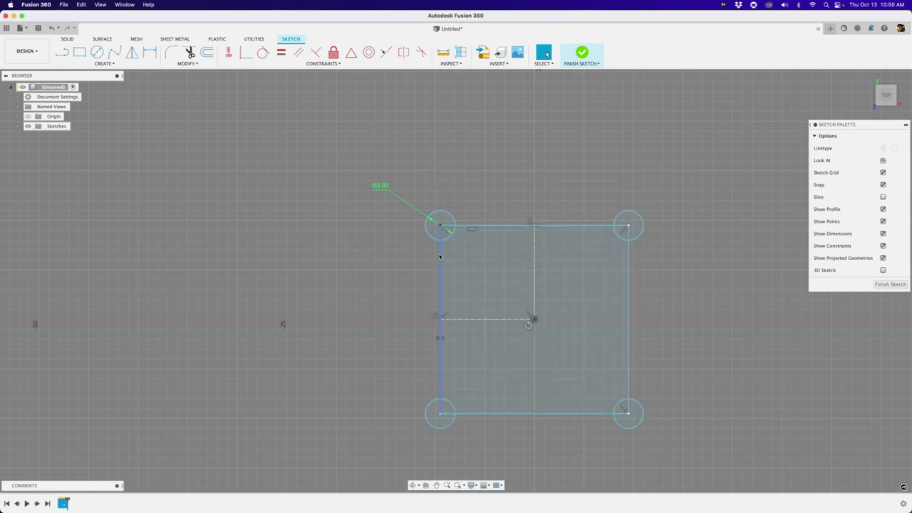
{"action": "mouse_move", "coordinate": [439, 255]}
{"action": "left_mouse_down"}
{"action": "mouse_move", "coordinate": [426, 245]}
{"action": "mouse_move", "coordinate": [427, 224]}
{"action": "left_mouse_up"}
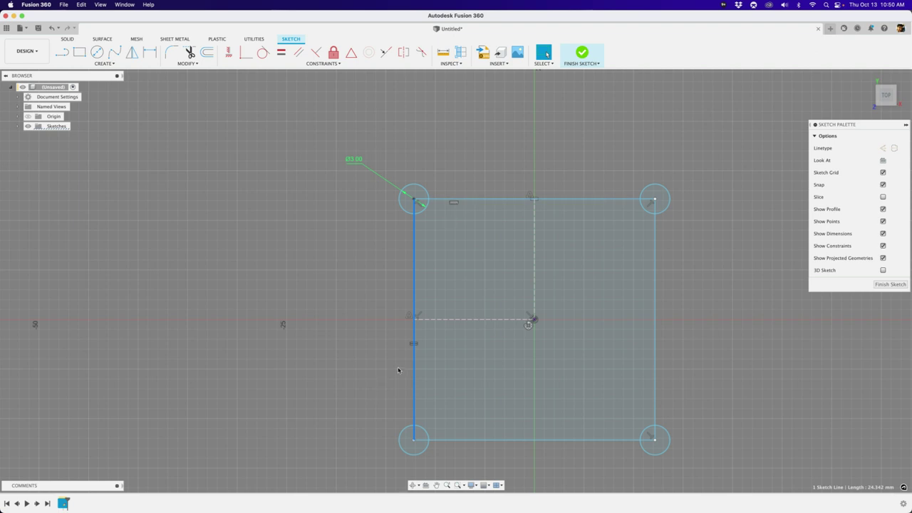
{"action": "left_click", "coordinate": [414, 346]}
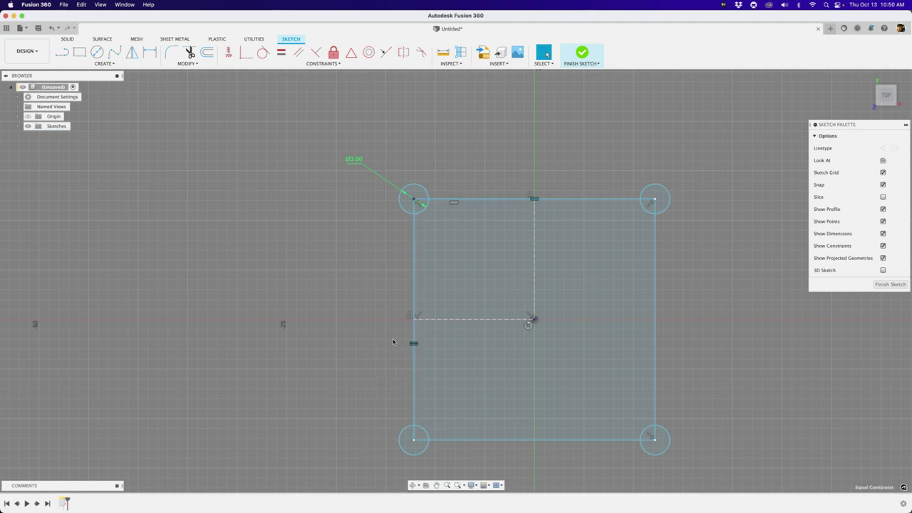
{"action": "key", "text": "Escape"}
{"action": "left_click_drag", "start_coordinate": [412, 244], "coordinate": [323, 263]}
Step: Delete the stray patterned circles outside and below the rectangle
{"action": "scroll", "coordinate": [321, 273], "scroll_direction": "down", "scroll_amount": 2}
{"action": "scroll", "coordinate": [324, 270], "scroll_direction": "up", "scroll_amount": 2}
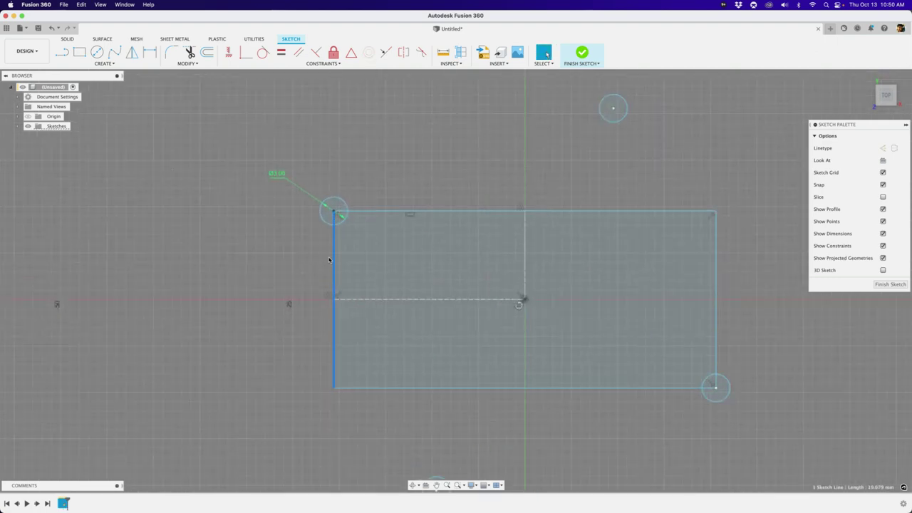
{"action": "scroll", "coordinate": [324, 269], "scroll_direction": "down", "scroll_amount": 3}
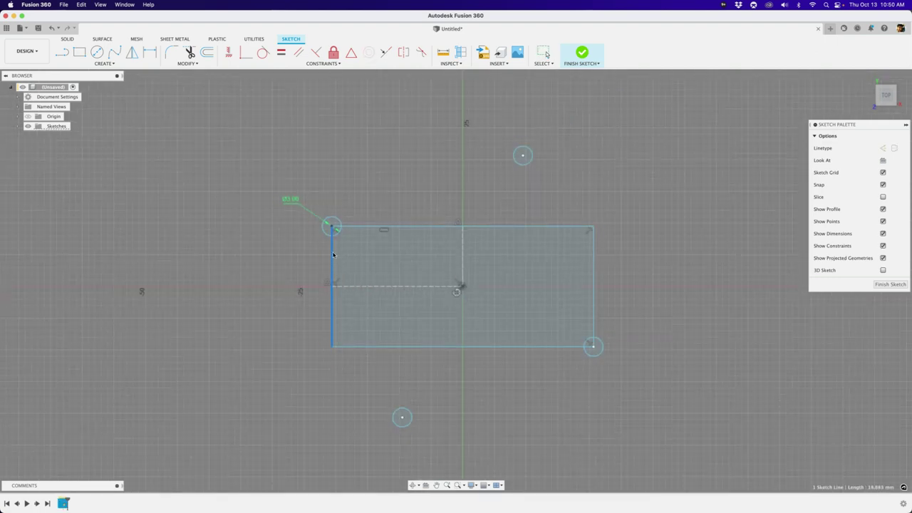
{"action": "left_click_drag", "start_coordinate": [478, 114], "coordinate": [543, 176], "text": "shift"}
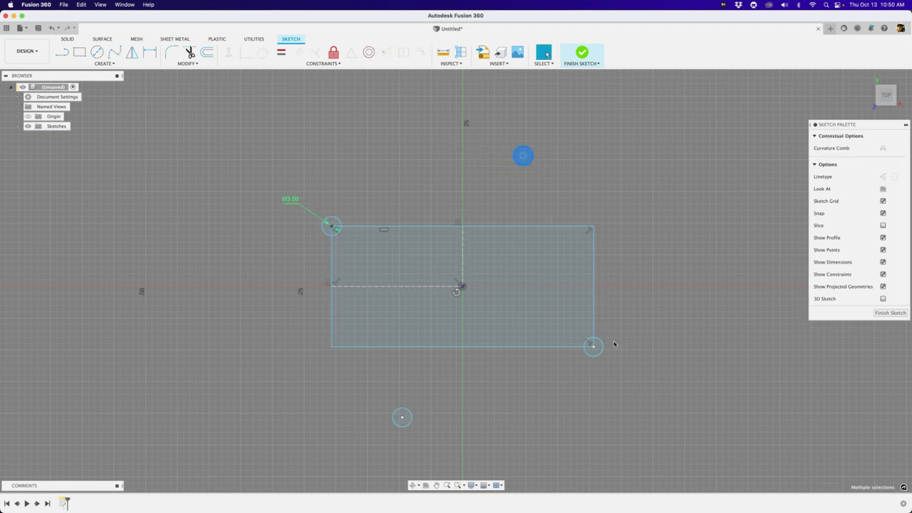
{"action": "key", "text": "Delete"}
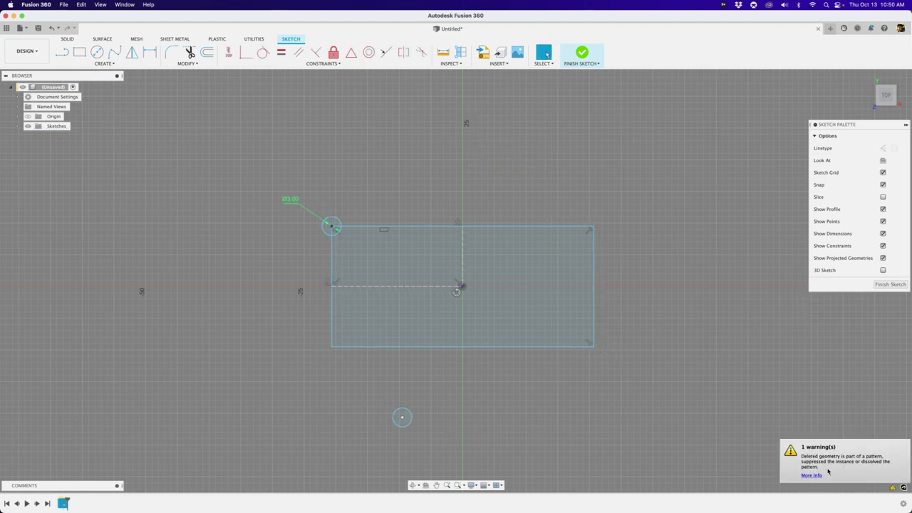
{"action": "left_click", "coordinate": [402, 418]}
{"action": "key", "text": "Delete"}
{"action": "scroll", "coordinate": [377, 179], "scroll_direction": "up", "scroll_amount": 5}
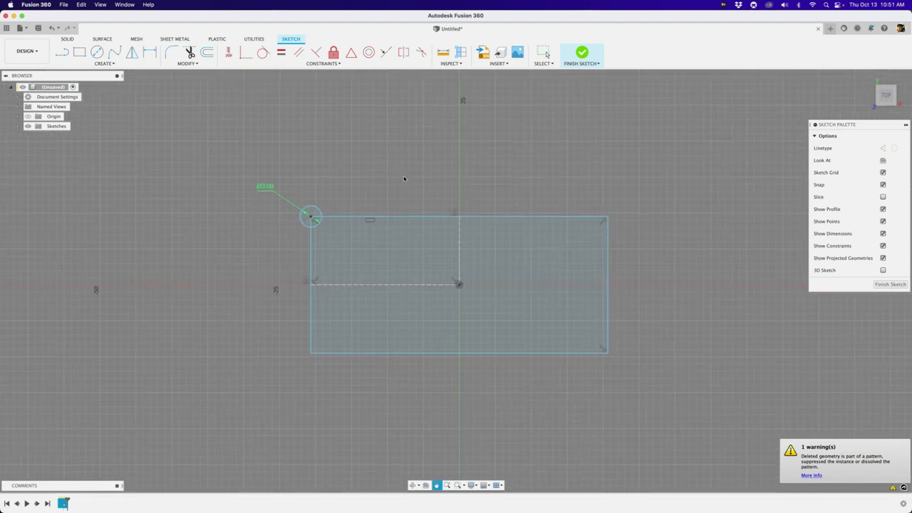
Step: Mirror the top-left circle across the vertical construction line onto the top-right corner
{"action": "key", "text": "s"}
{"action": "left_click", "coordinate": [432, 200]}
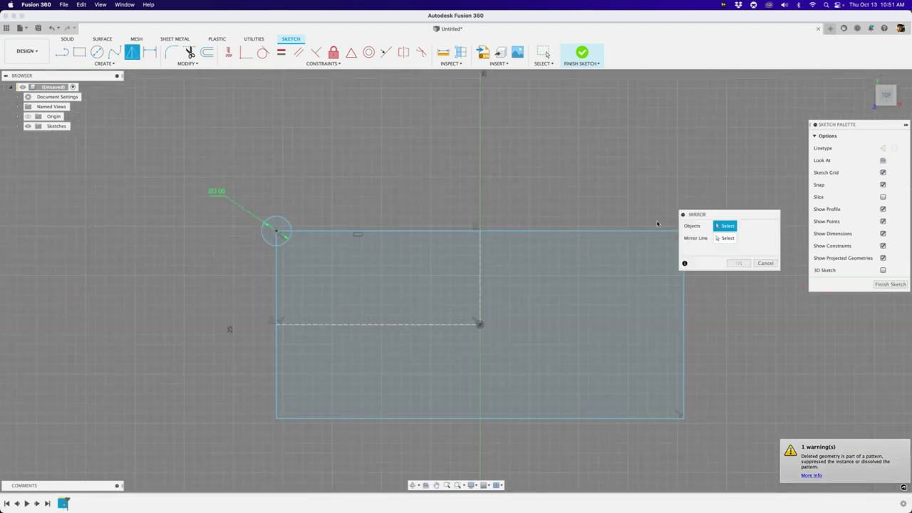
{"action": "left_click", "coordinate": [274, 219]}
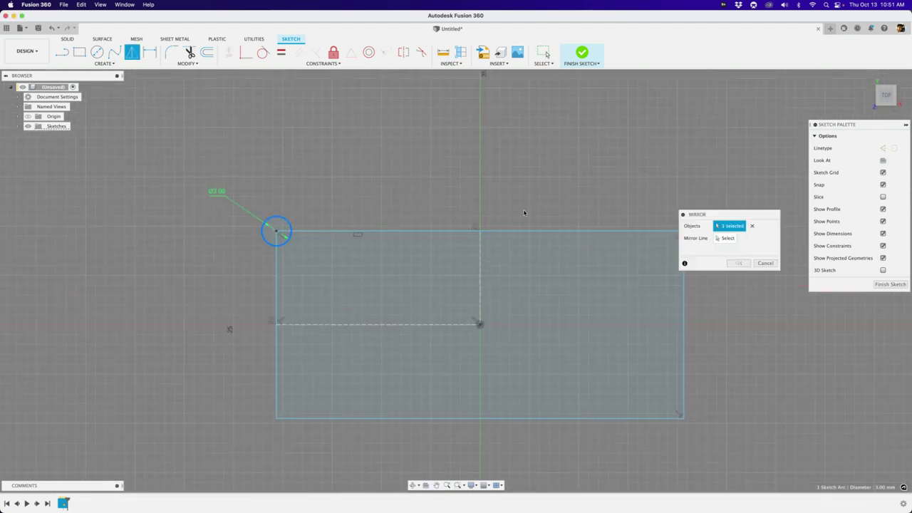
{"action": "left_click_drag", "start_coordinate": [702, 213], "coordinate": [591, 136]}
{"action": "left_click", "coordinate": [611, 160]}
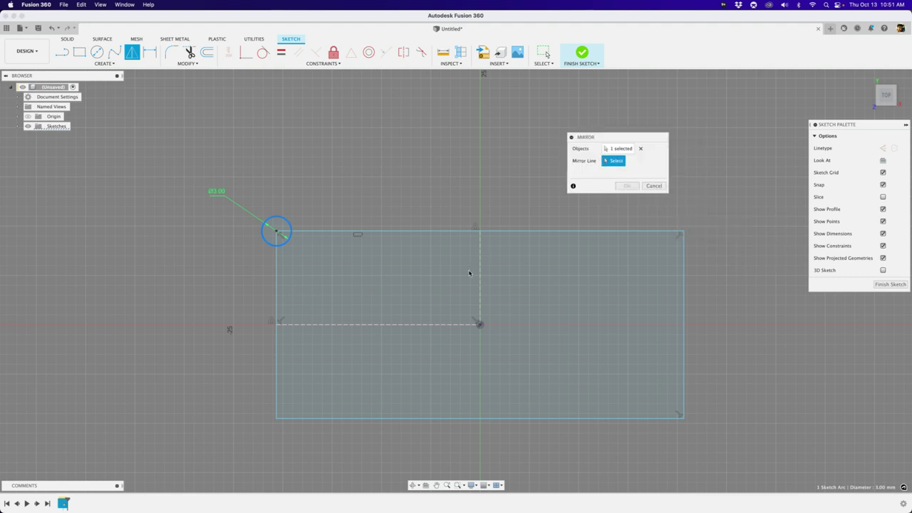
{"action": "left_click", "coordinate": [482, 275]}
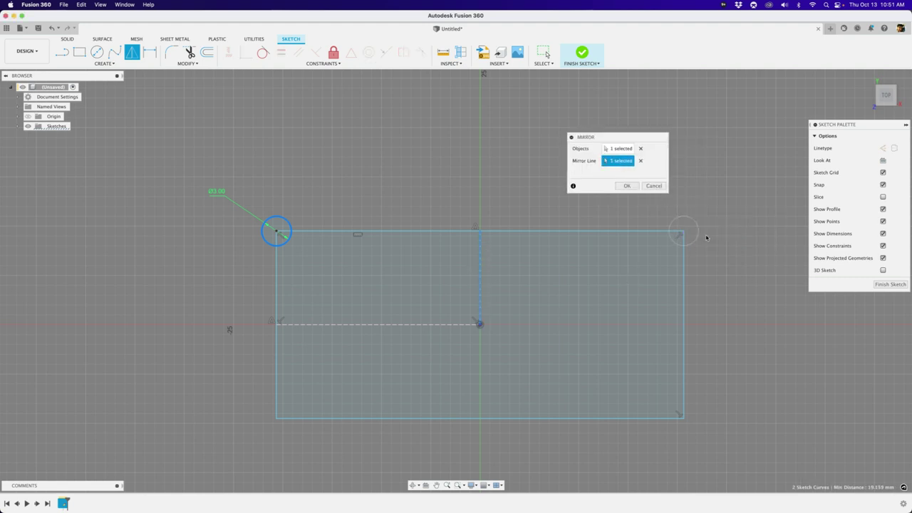
{"action": "left_click", "coordinate": [624, 186]}
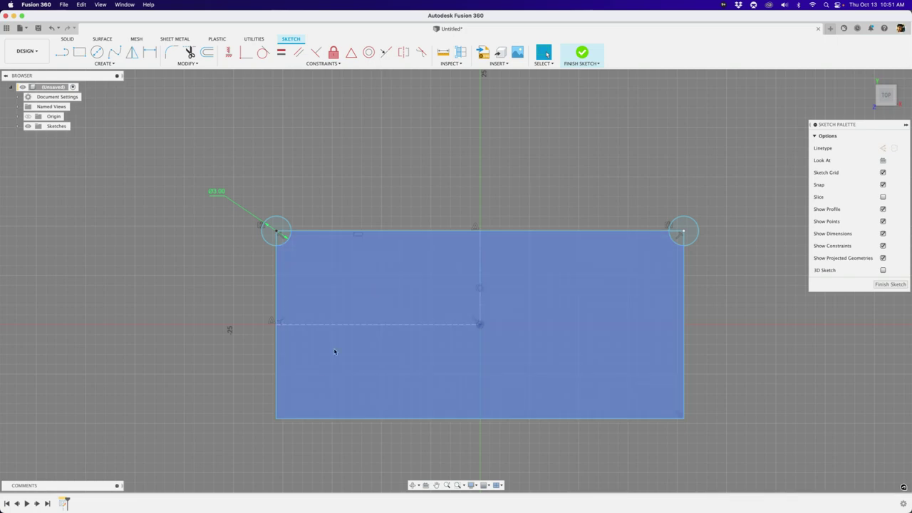
Step: Mirror both top circles across the horizontal construction line onto the bottom corners
{"action": "key", "text": "s"}
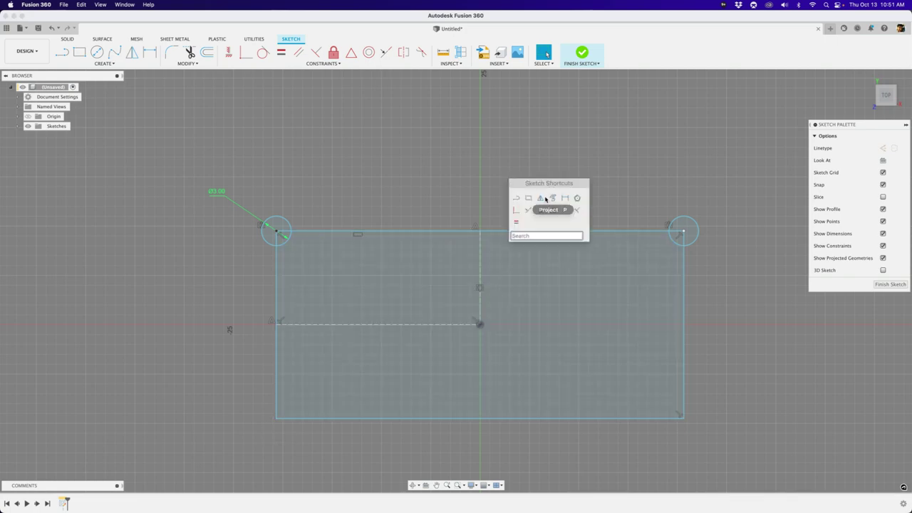
{"action": "left_click", "coordinate": [572, 191]}
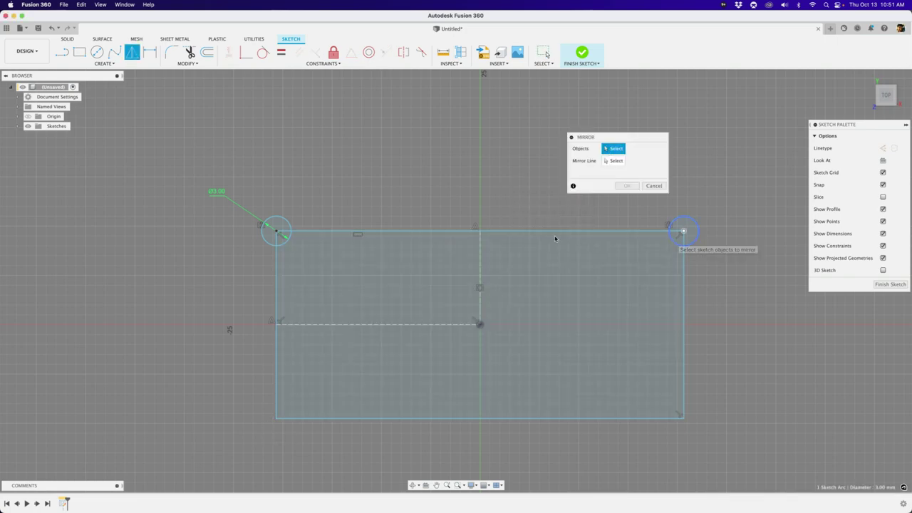
{"action": "left_click", "coordinate": [674, 241]}
{"action": "left_click", "coordinate": [286, 239]}
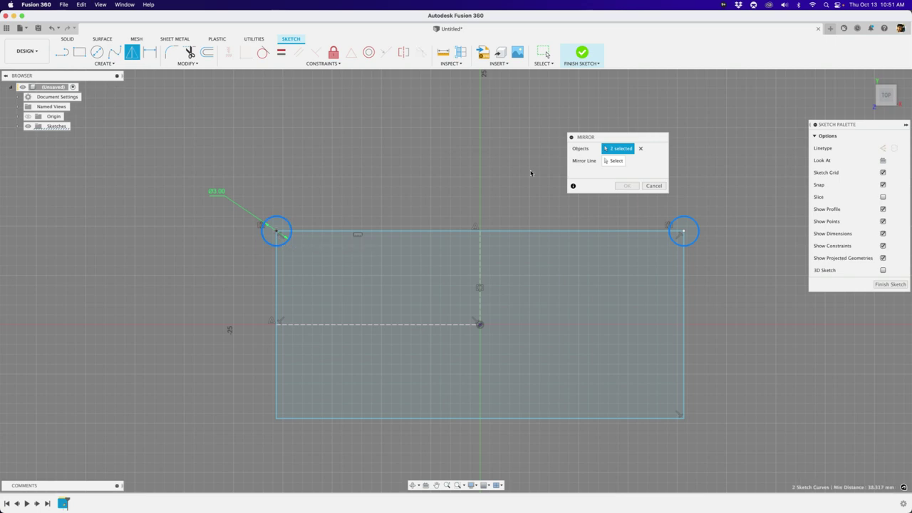
{"action": "left_click", "coordinate": [613, 161]}
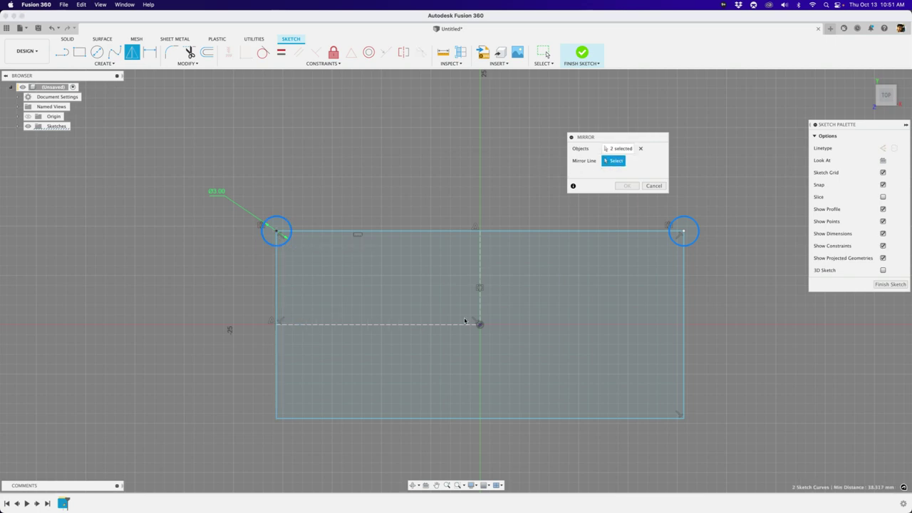
{"action": "left_click", "coordinate": [391, 324]}
{"action": "scroll", "coordinate": [319, 433], "scroll_direction": "down", "scroll_amount": 2}
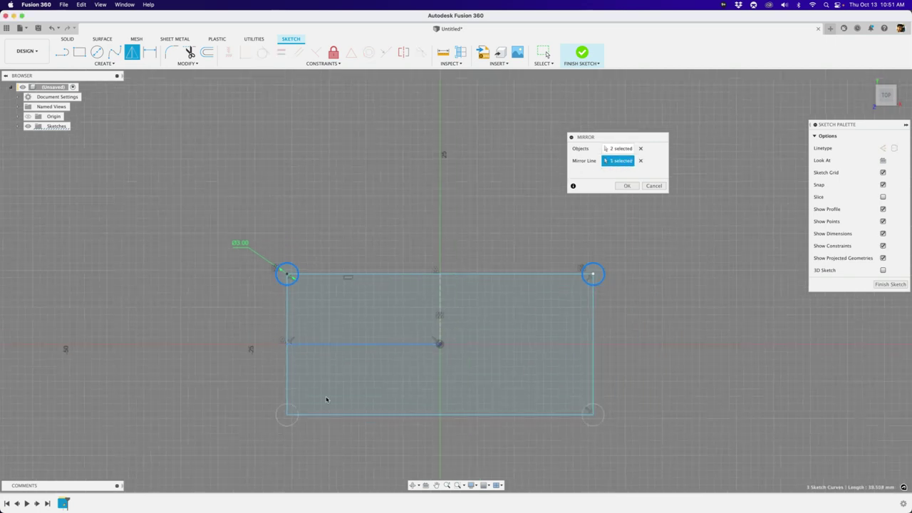
{"action": "left_click", "coordinate": [626, 185]}
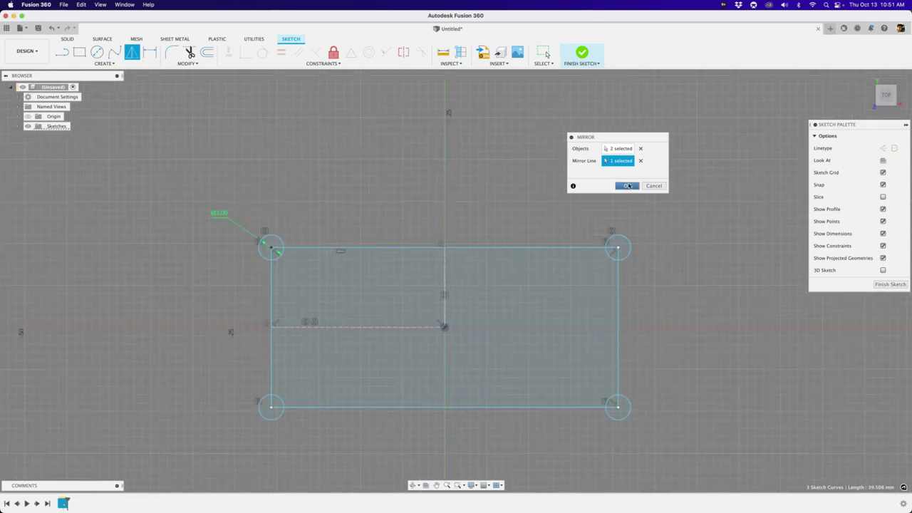
{"action": "scroll", "coordinate": [601, 213], "scroll_direction": "down", "scroll_amount": 2}
{"action": "scroll", "coordinate": [390, 236], "scroll_direction": "up", "scroll_amount": 2}
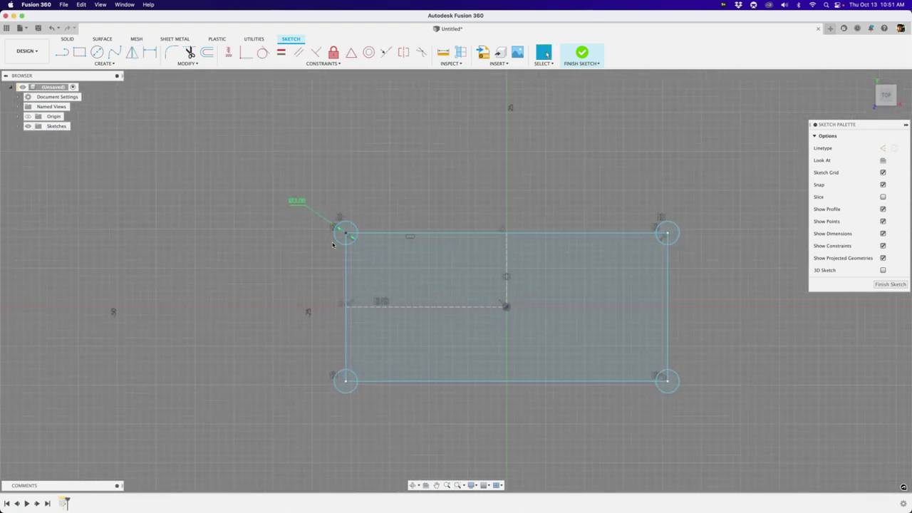
Step: Change the corner circle's diameter dimension from 3 to 5 mm
{"action": "double_click", "coordinate": [296, 201]}
{"action": "type", "text": "5"}
{"action": "key", "text": "Return"}
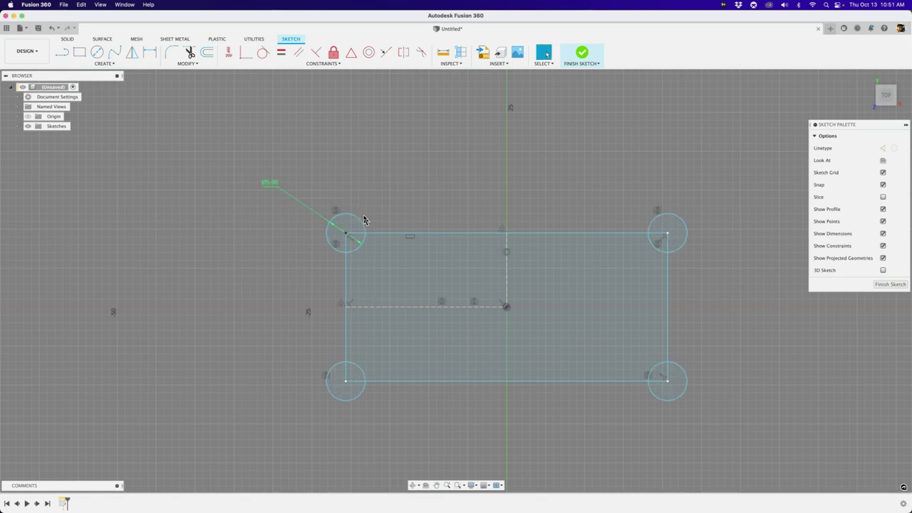
Step: Drag the rectangle's left and top edges until the shape is square
{"action": "mouse_move", "coordinate": [346, 272]}
{"action": "left_mouse_down"}
{"action": "mouse_move", "coordinate": [371, 250]}
{"action": "mouse_move", "coordinate": [471, 232]}
{"action": "mouse_move", "coordinate": [424, 230]}
{"action": "mouse_move", "coordinate": [421, 166]}
{"action": "mouse_move", "coordinate": [422, 187]}
{"action": "left_mouse_up"}
{"action": "scroll", "coordinate": [419, 183], "scroll_direction": "down", "scroll_amount": 3}
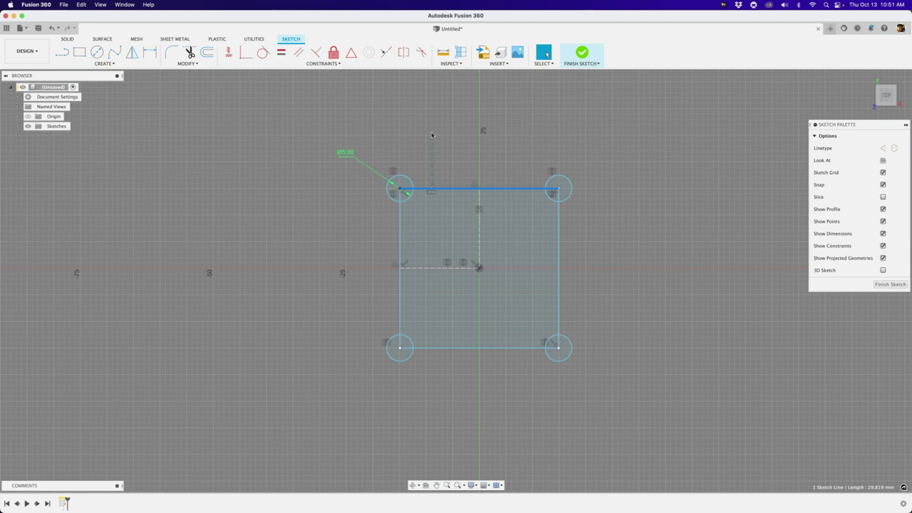
{"action": "left_click", "coordinate": [452, 144]}
{"action": "mouse_move", "coordinate": [456, 186]}
{"action": "left_mouse_down"}
{"action": "mouse_move", "coordinate": [454, 149]}
{"action": "mouse_move", "coordinate": [456, 191]}
{"action": "left_mouse_up"}
{"action": "left_click", "coordinate": [402, 220]}
{"action": "mouse_move", "coordinate": [402, 220]}
{"action": "left_mouse_down"}
{"action": "mouse_move", "coordinate": [376, 220]}
{"action": "mouse_move", "coordinate": [387, 220]}
{"action": "left_mouse_up"}
{"action": "left_click", "coordinate": [438, 191]}
{"action": "left_click_drag", "start_coordinate": [438, 187], "coordinate": [439, 175]}
{"action": "left_click", "coordinate": [451, 148]}
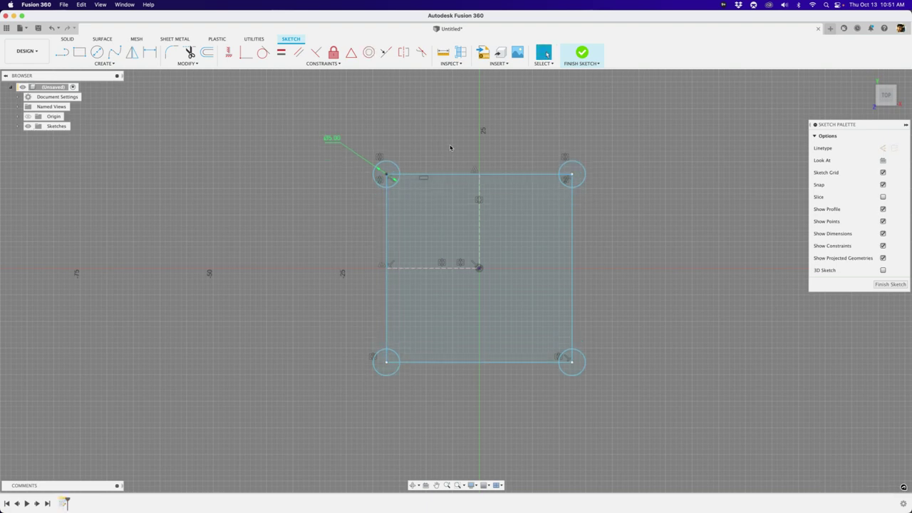
Step: Move the Ø5.00 dimension label closer to its circle
{"action": "scroll", "coordinate": [450, 148], "scroll_direction": "up", "scroll_amount": 3}
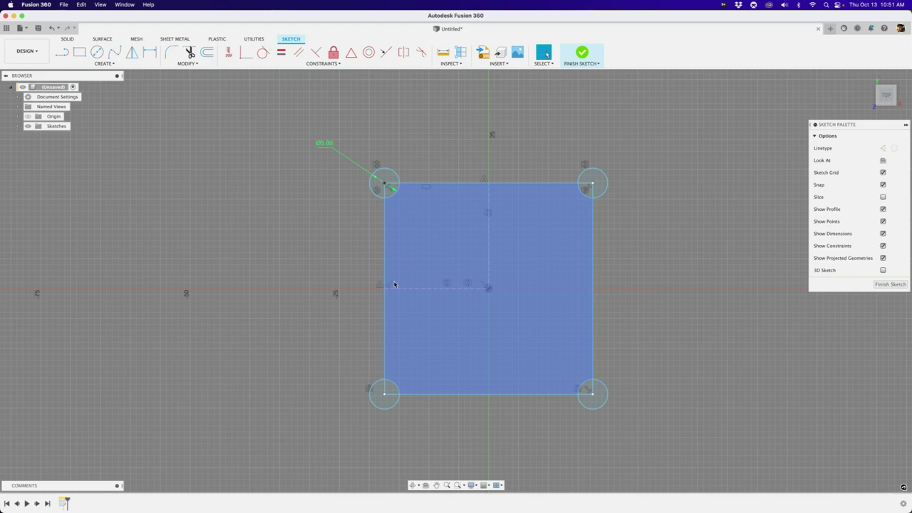
{"action": "scroll", "coordinate": [365, 184], "scroll_direction": "down", "scroll_amount": 2}
{"action": "scroll", "coordinate": [365, 184], "scroll_direction": "up", "scroll_amount": 2}
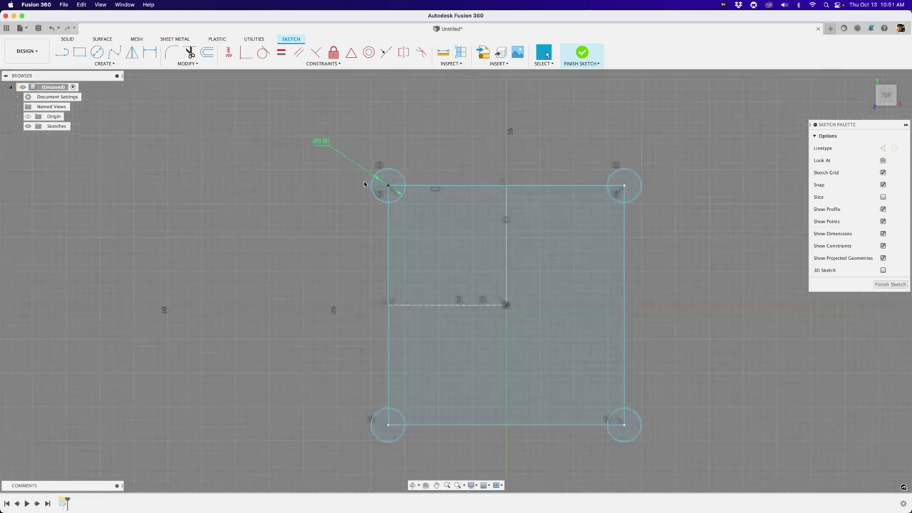
{"action": "scroll", "coordinate": [363, 182], "scroll_direction": "down", "scroll_amount": 2}
{"action": "left_click_drag", "start_coordinate": [330, 152], "coordinate": [347, 163]}
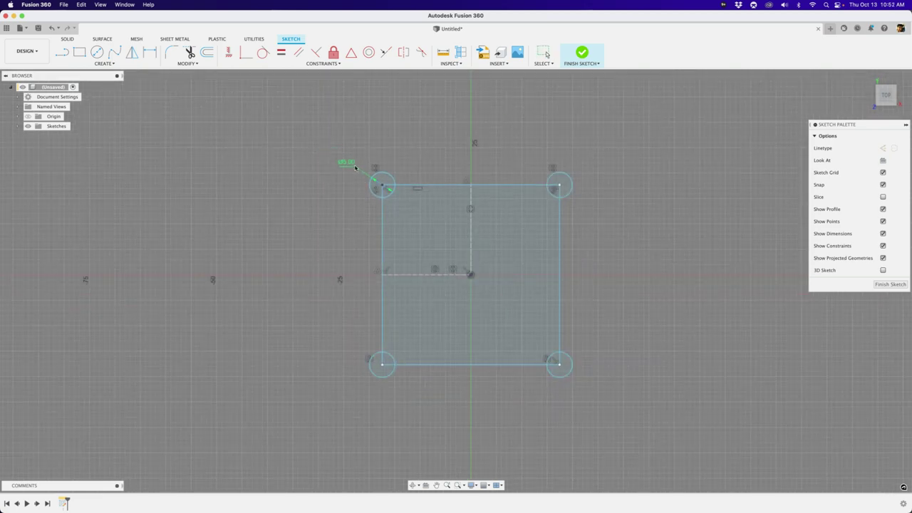
{"action": "scroll", "coordinate": [342, 225], "scroll_direction": "down", "scroll_amount": 2}
{"action": "scroll", "coordinate": [430, 176], "scroll_direction": "up", "scroll_amount": 3}
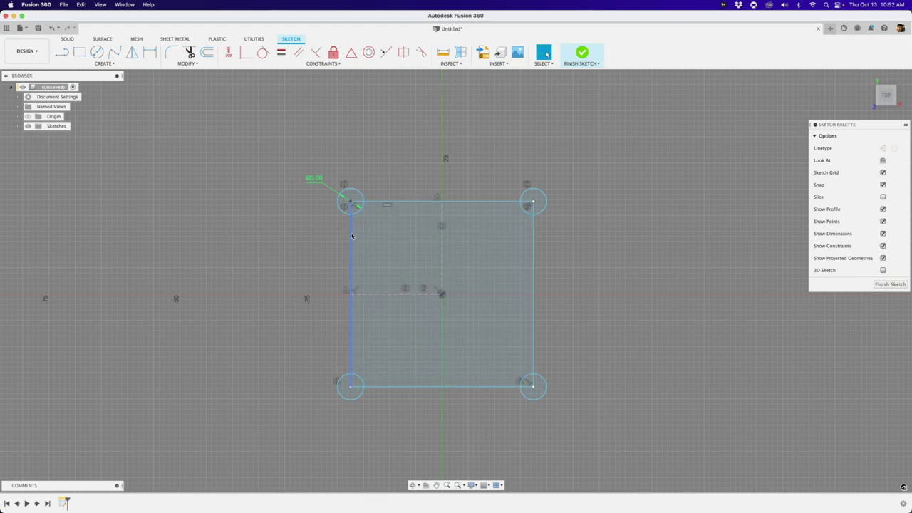
Step: Bring Wirecast's Basic production document to the front with Cmd+Tab
{"action": "key", "text": "super+Tab"}
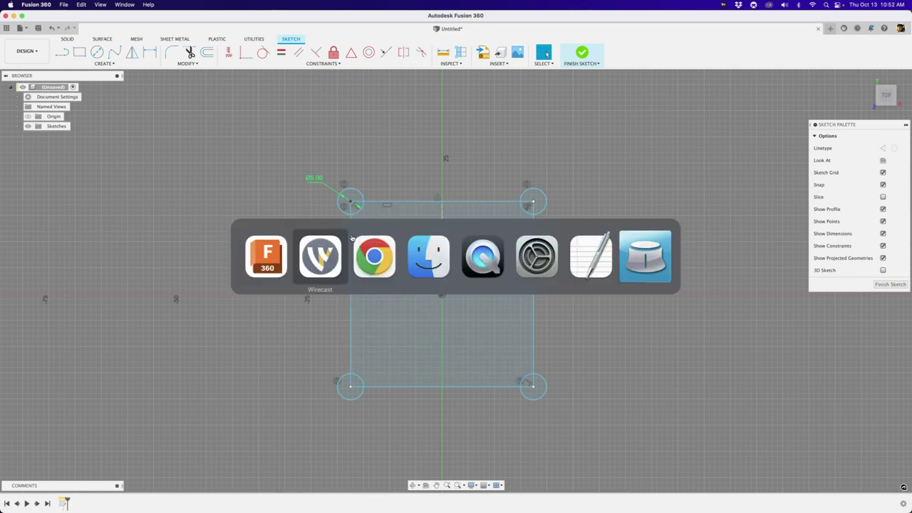
{"action": "key", "text": "Escape"}
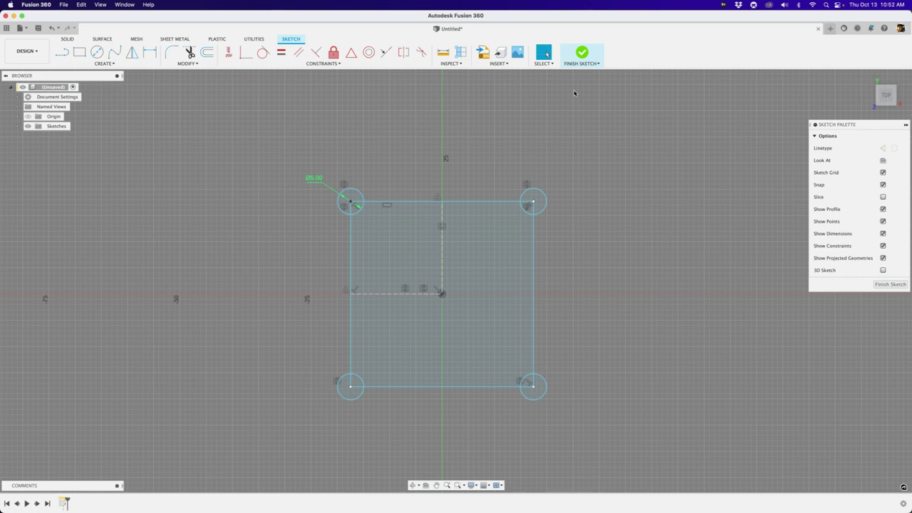
{"action": "key", "text": "super+Tab"}
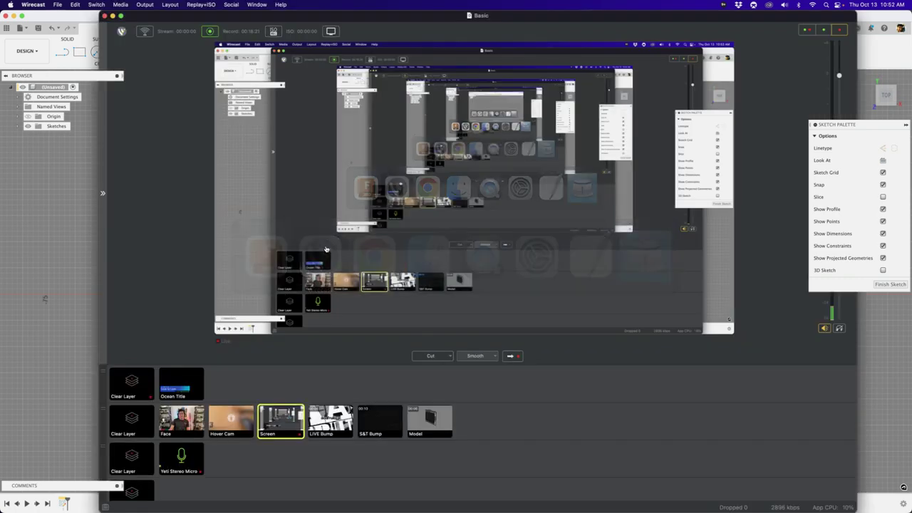